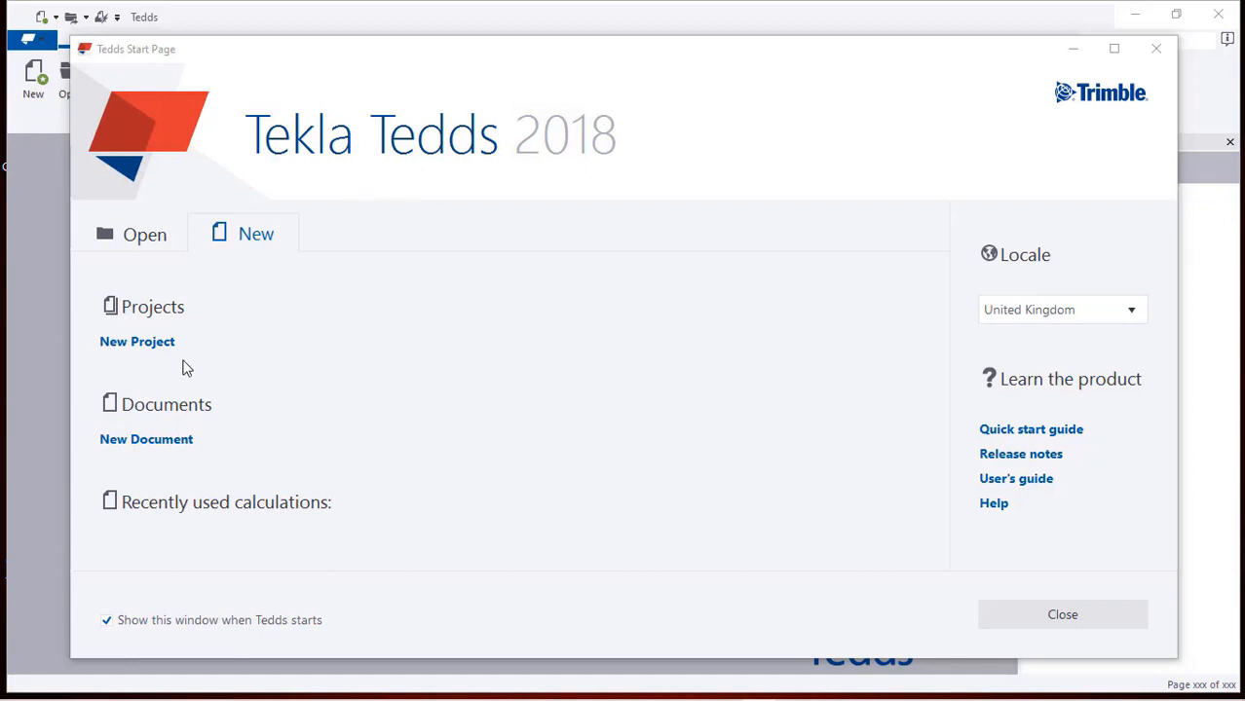
- Create a new document from the start page
{"action": "left_click", "coordinate": [146, 439]}
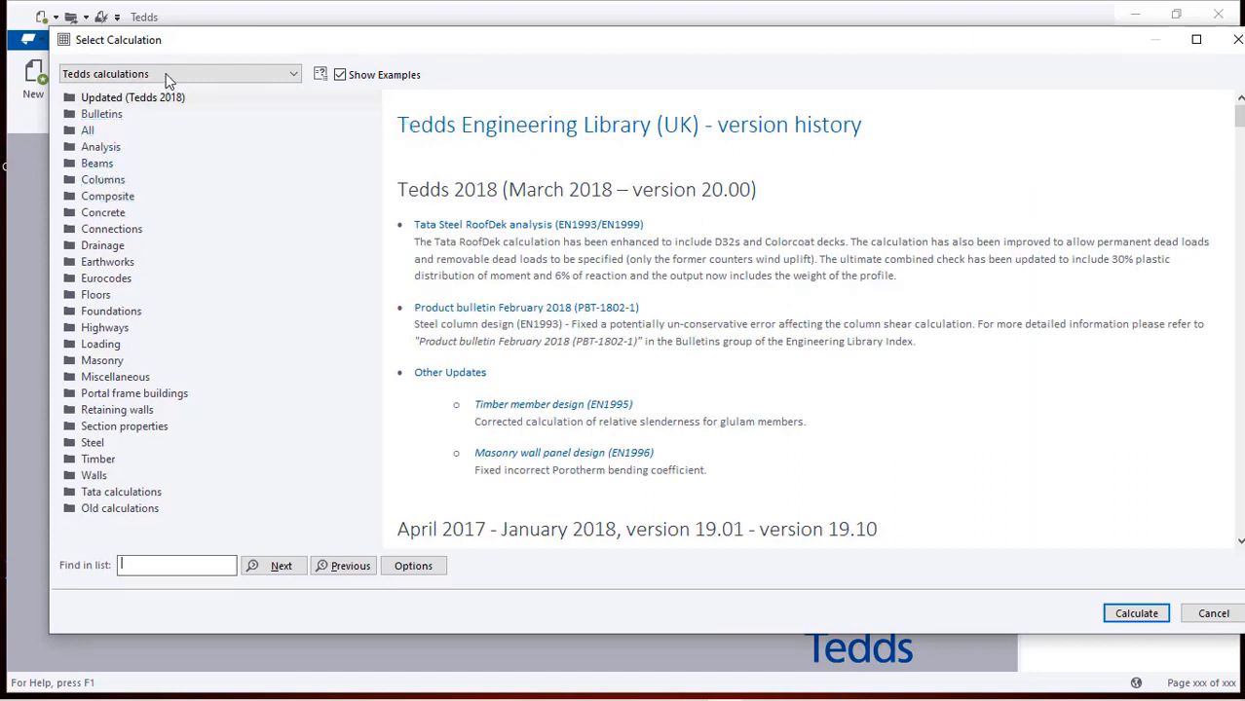
{"action": "left_click", "coordinate": [104, 151]}
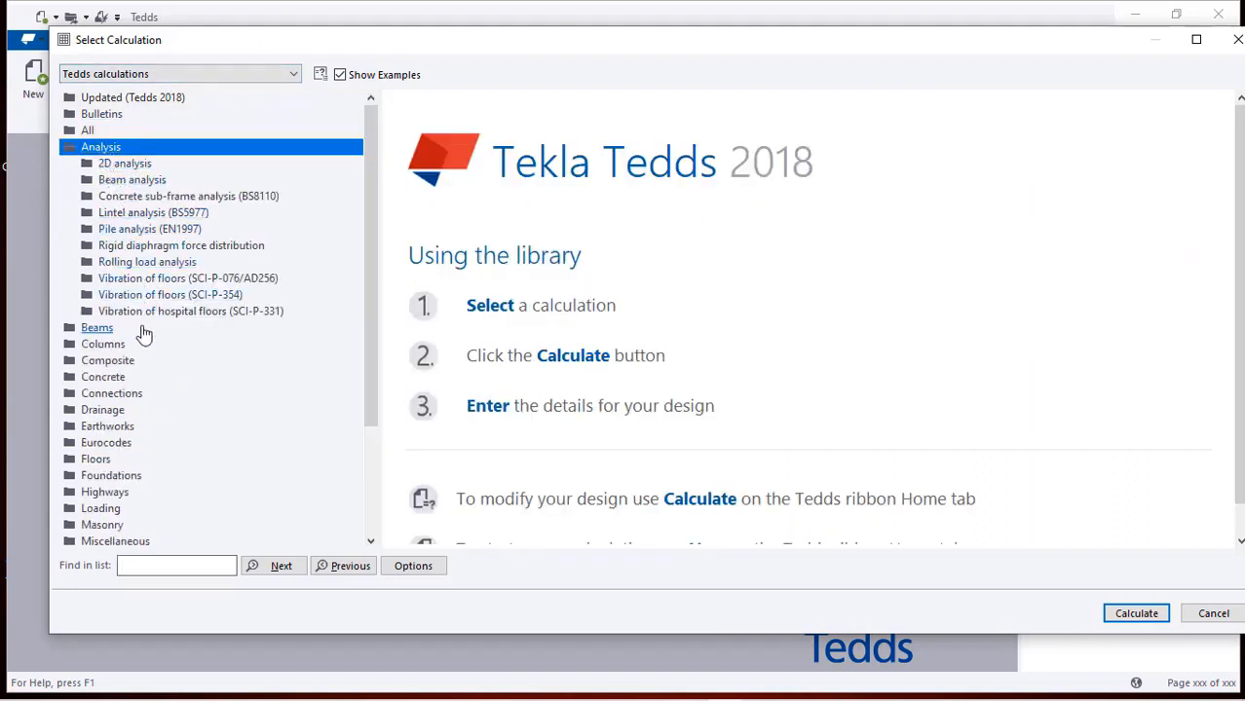
{"action": "left_click", "coordinate": [66, 148]}
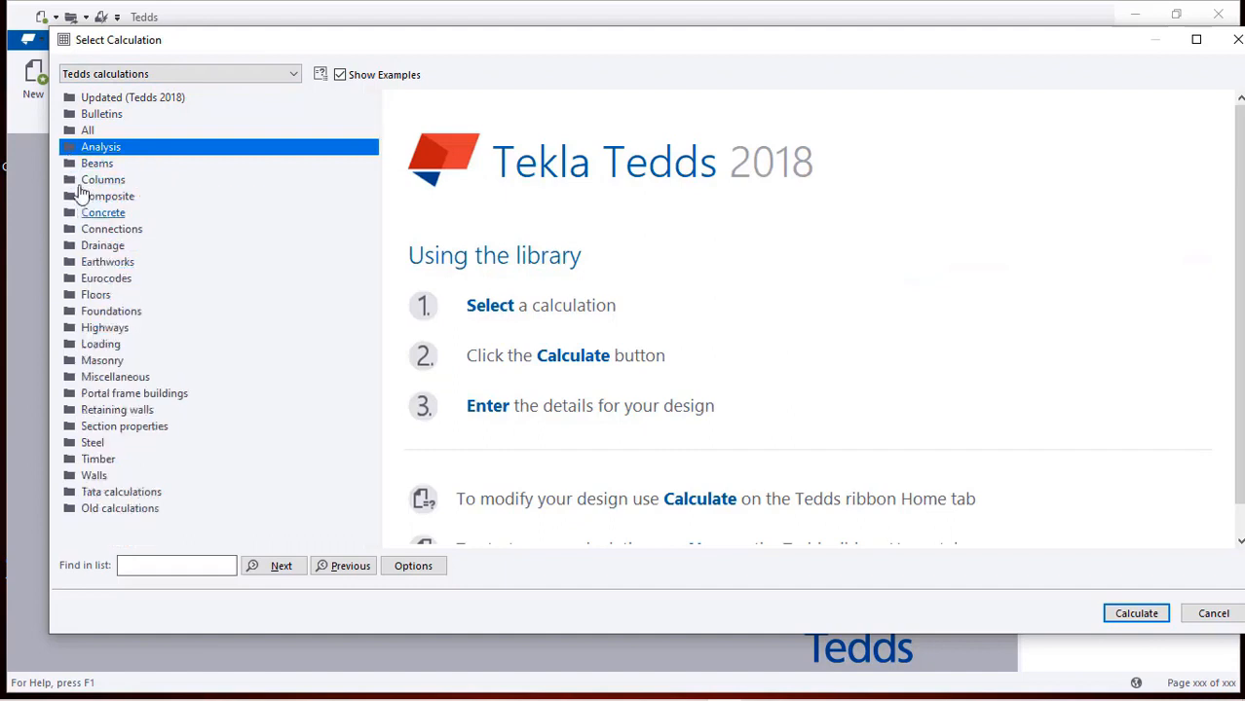
{"action": "left_click", "coordinate": [97, 163]}
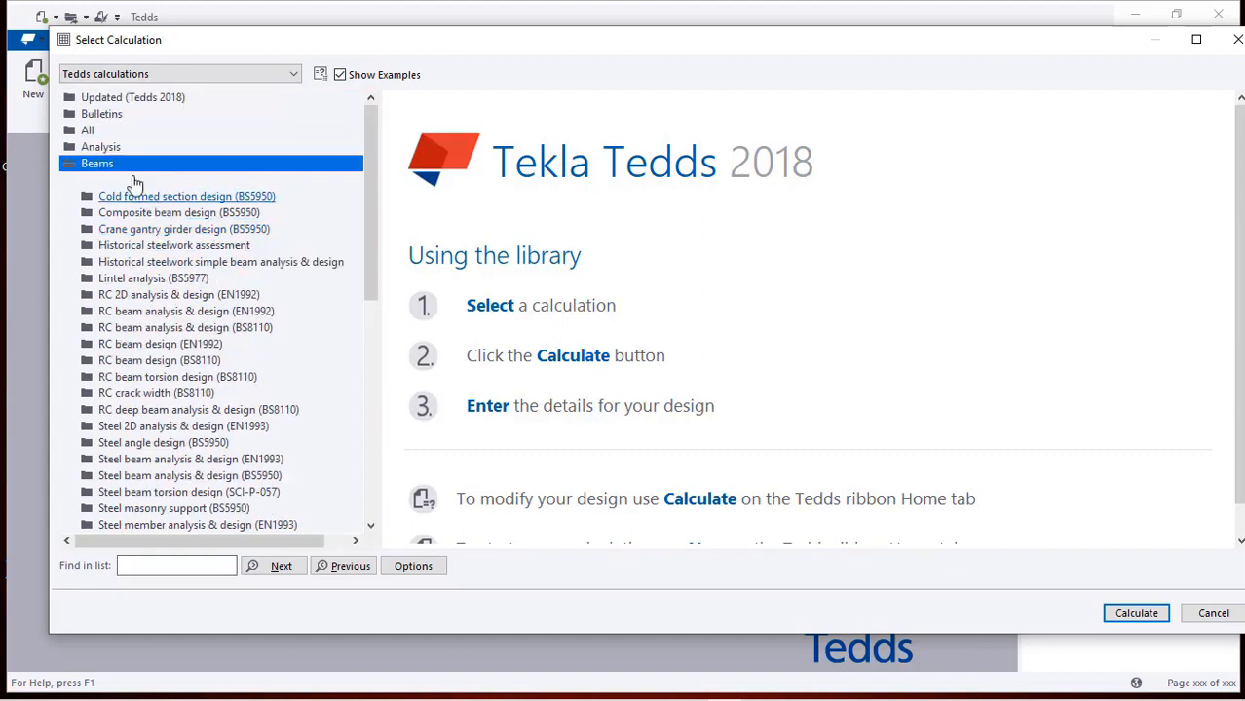
{"action": "scroll", "coordinate": [156, 239], "scroll_direction": "up", "scroll_amount": 2}
{"action": "left_click", "coordinate": [68, 164]}
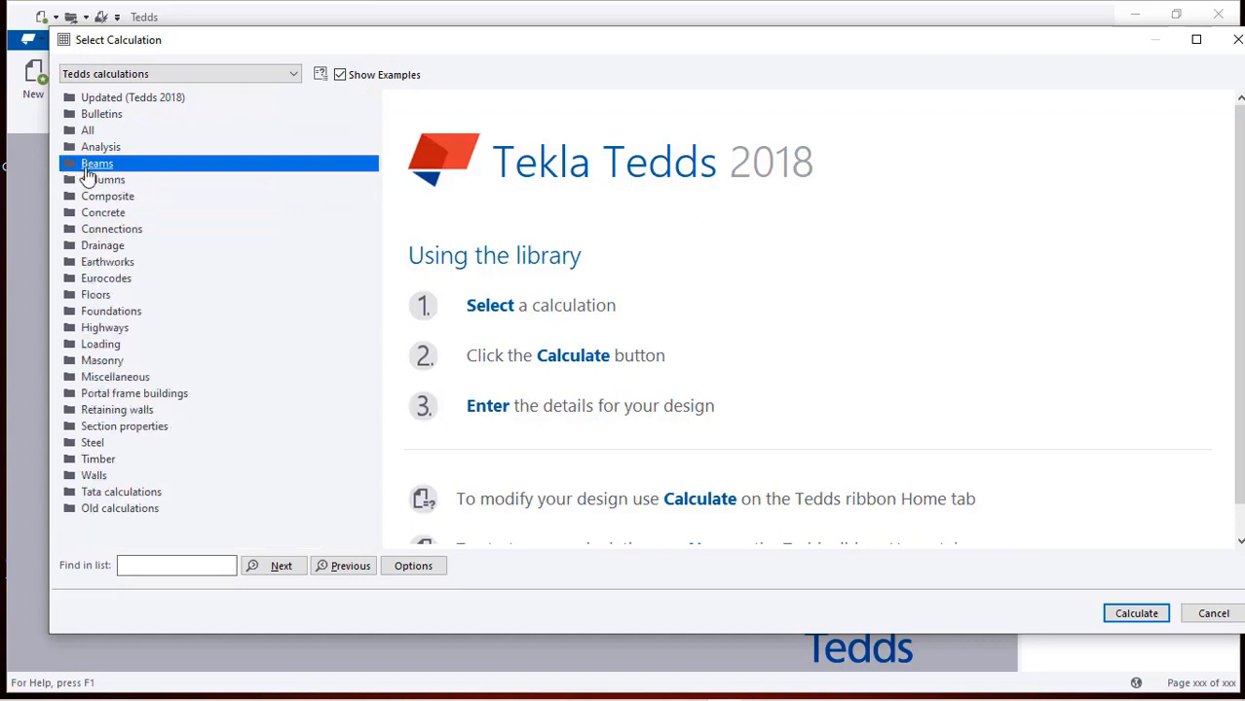
- Start the Beam analysis (British Standards) calculation from the Beam analysis folder in the Analysis group
{"action": "double_click", "coordinate": [100, 148]}
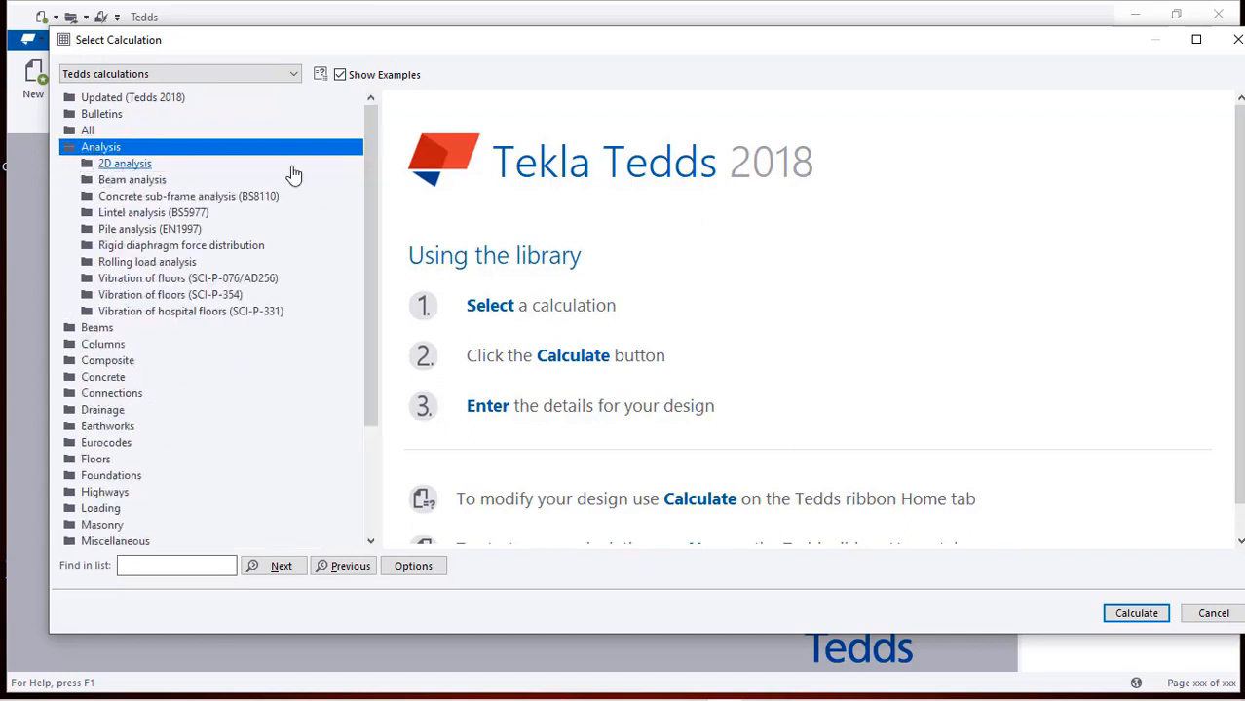
{"action": "double_click", "coordinate": [132, 179]}
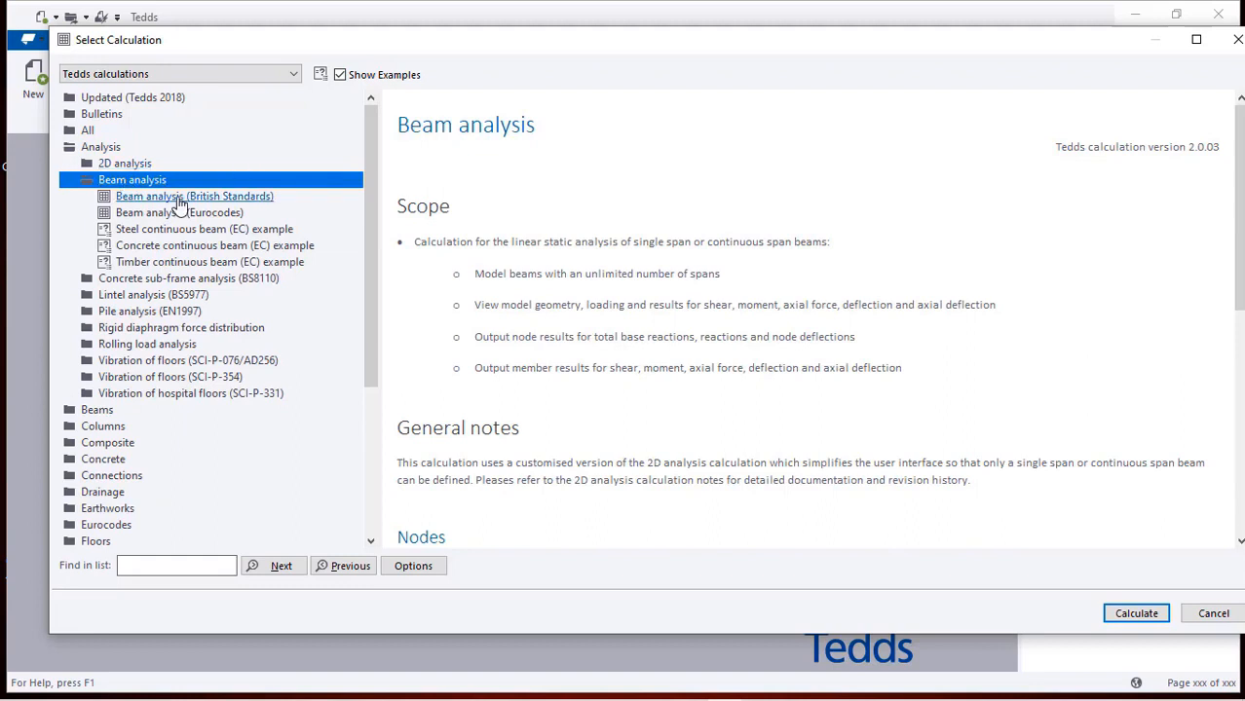
{"action": "left_click", "coordinate": [233, 200]}
{"action": "double_click", "coordinate": [232, 201]}
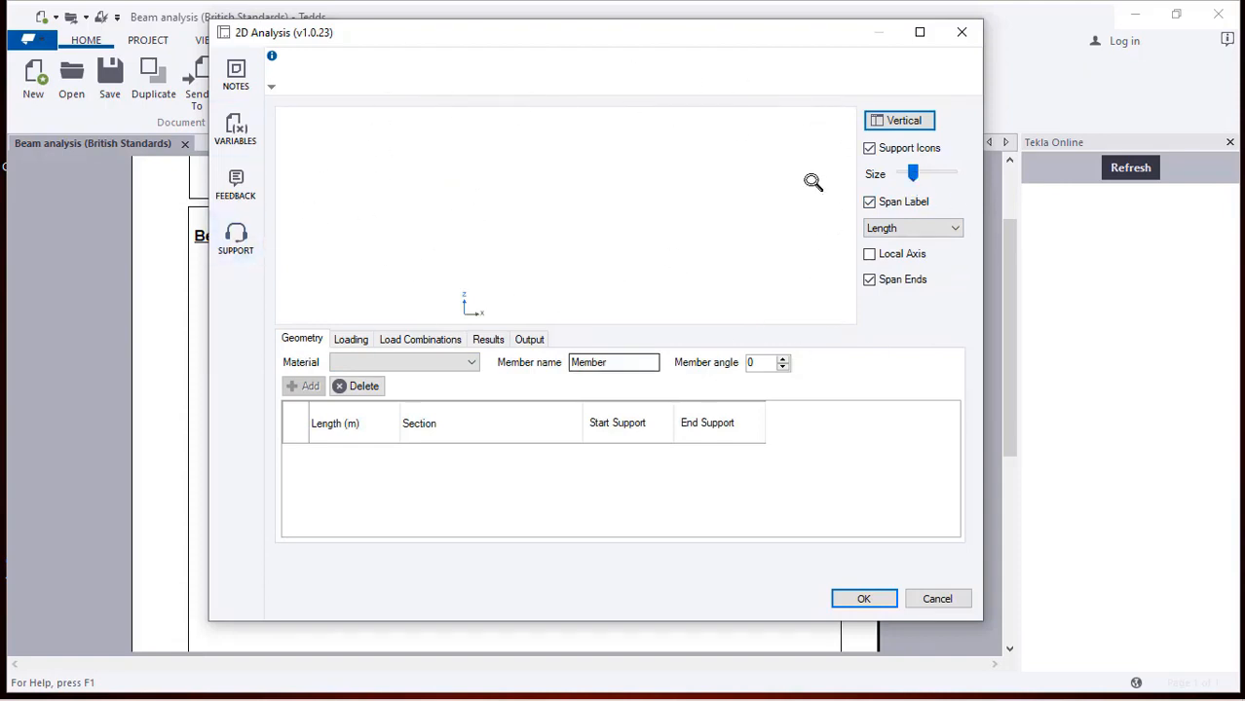
{"action": "left_click", "coordinate": [894, 234]}
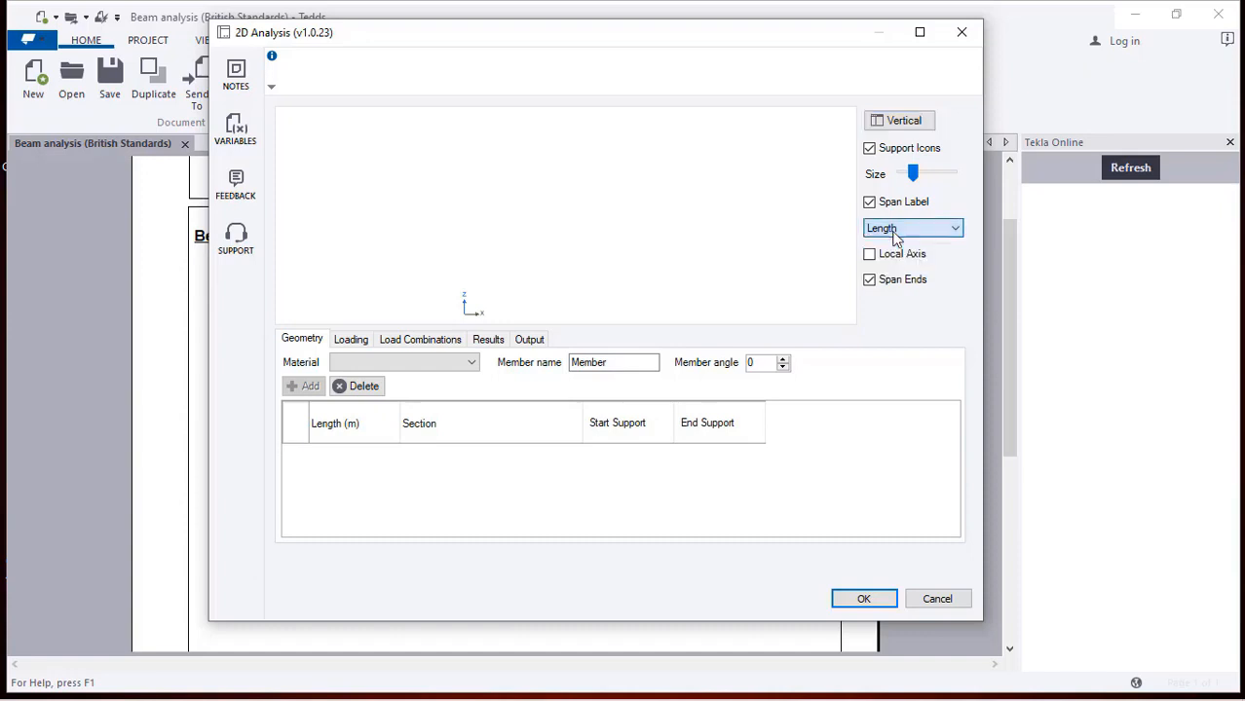
{"action": "left_click", "coordinate": [895, 237]}
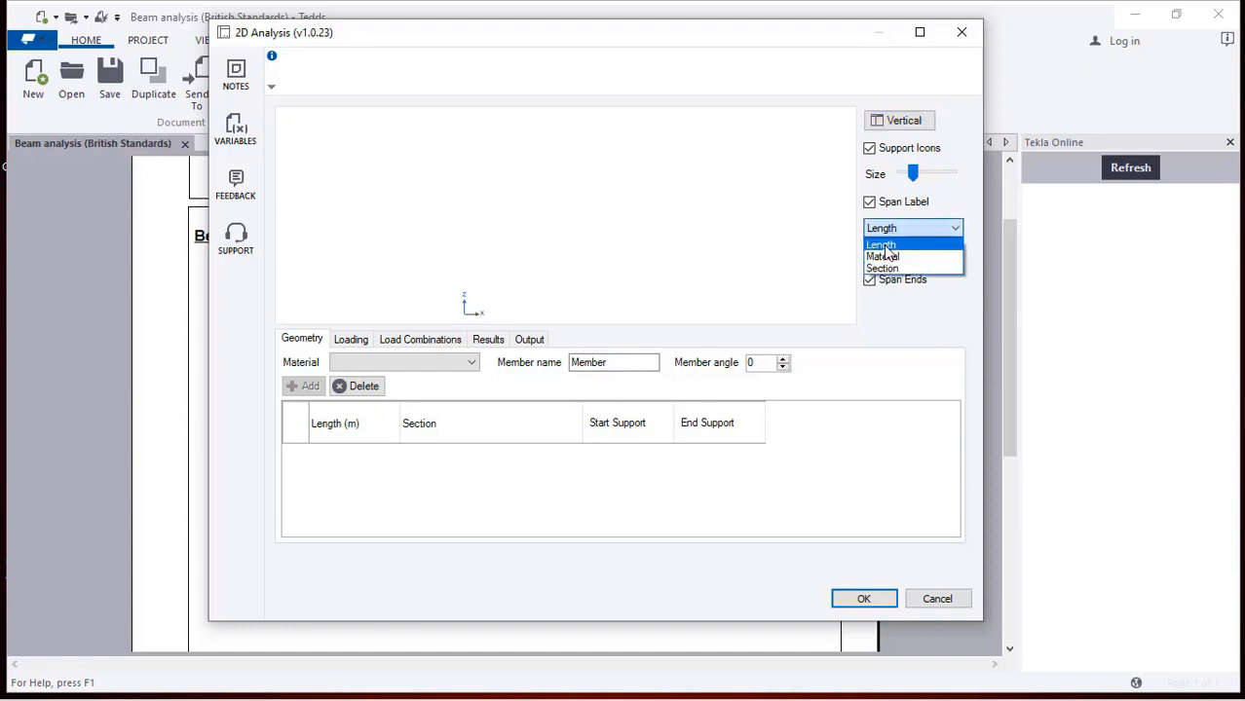
{"action": "left_click", "coordinate": [882, 245]}
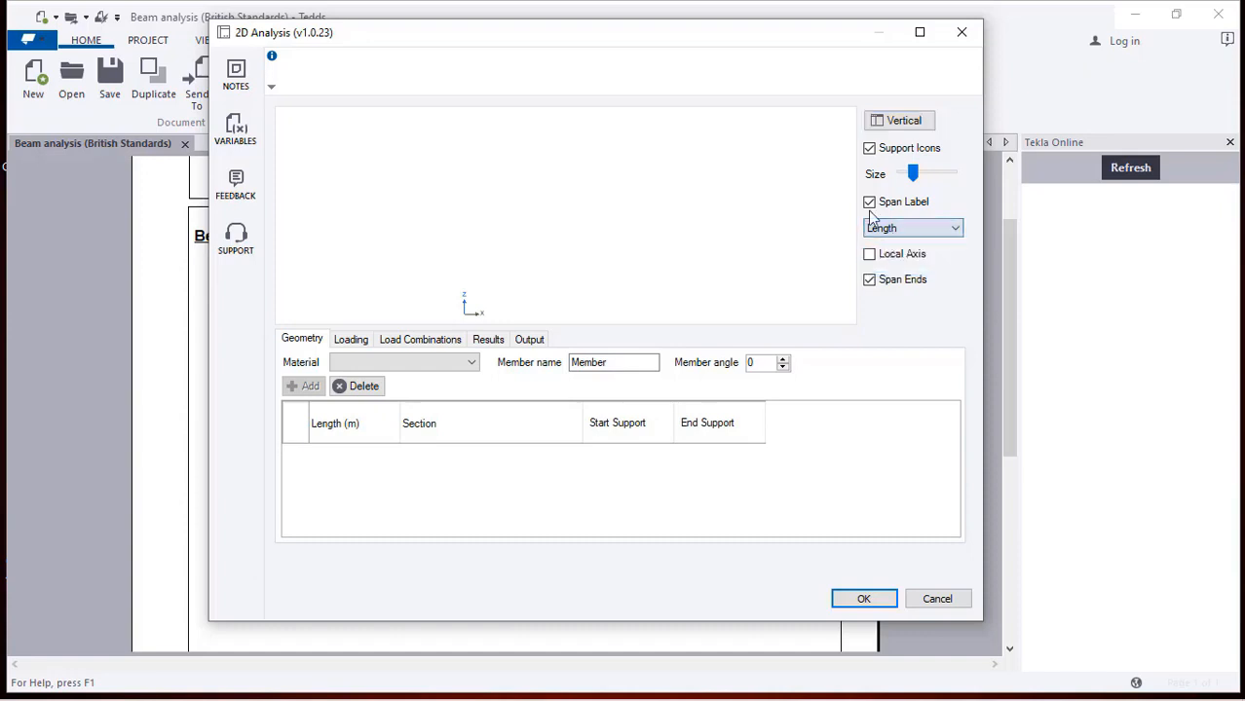
- Set the beam material to Concrete (BS8110 normal) and enter a length of 3.5 m for the first span
{"action": "left_click", "coordinate": [471, 369]}
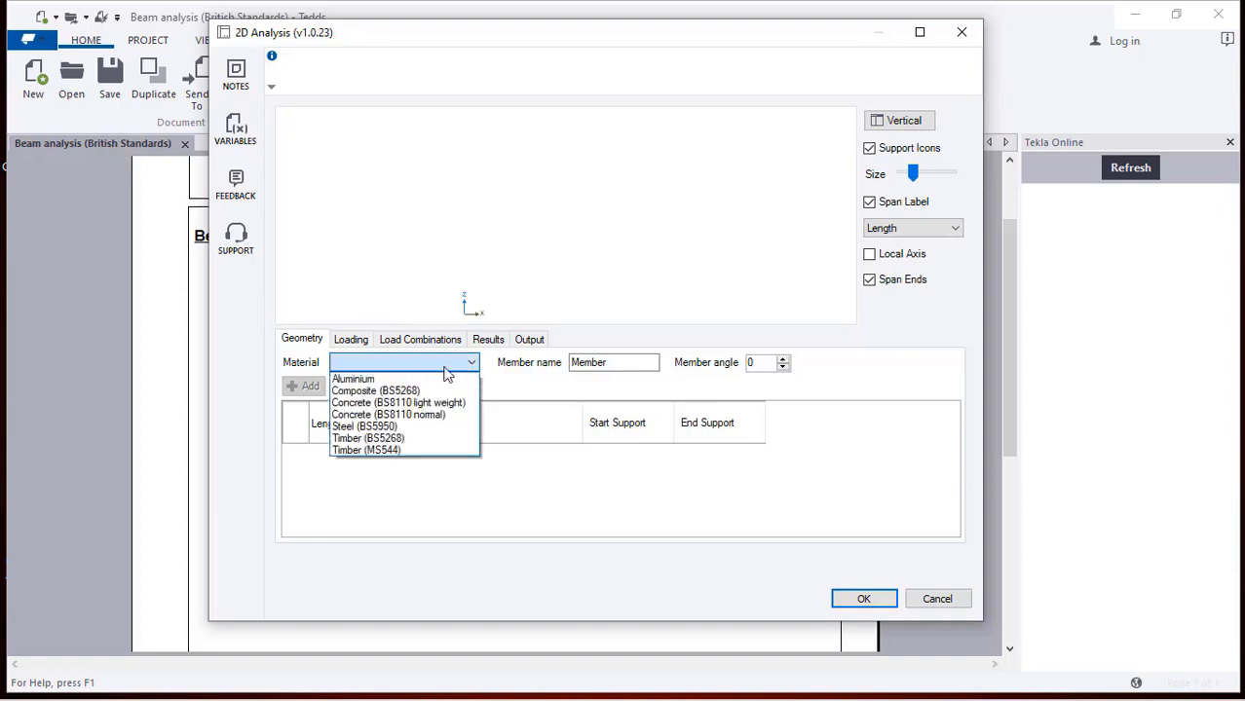
{"action": "left_click", "coordinate": [416, 422]}
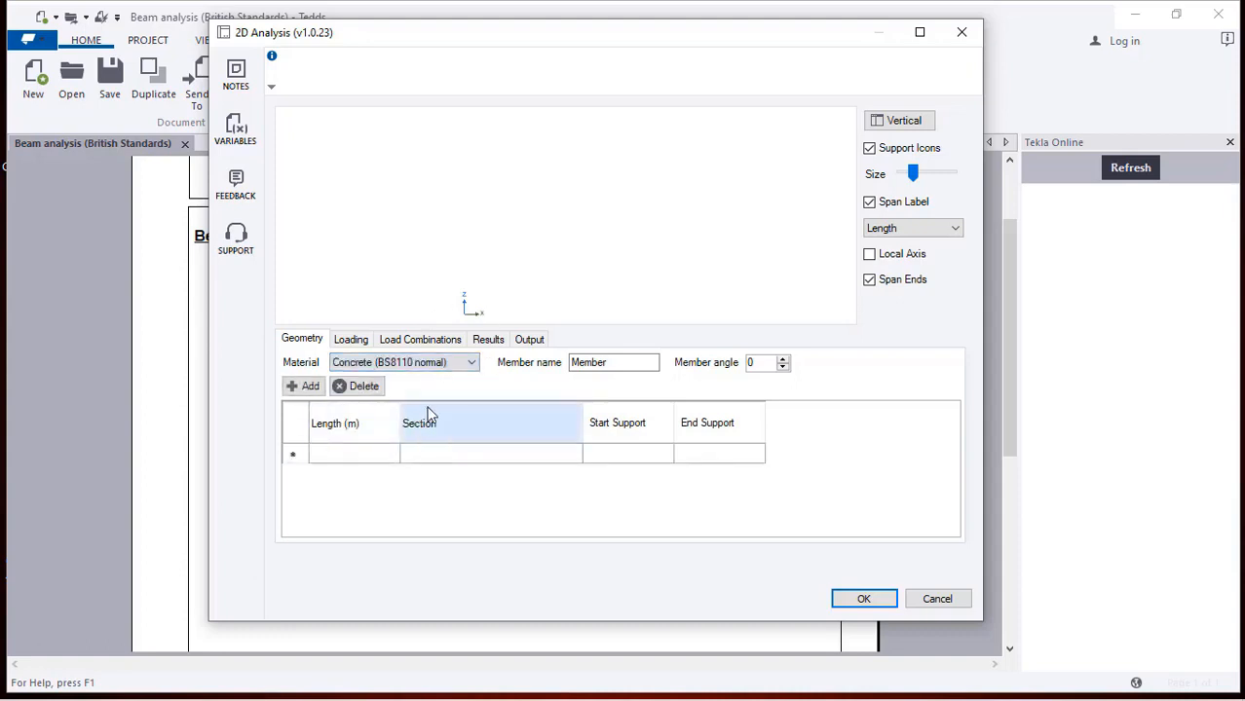
{"action": "left_click", "coordinate": [342, 454]}
{"action": "left_click", "coordinate": [343, 454]}
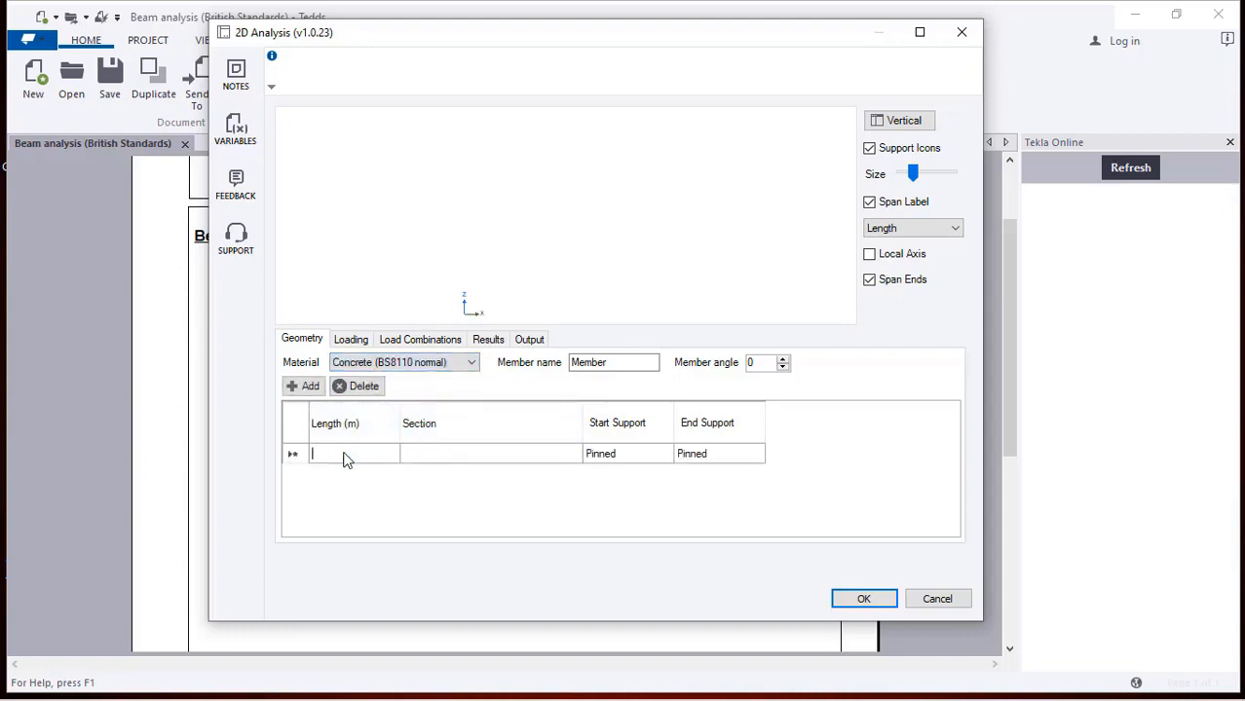
{"action": "type", "text": "3.5"}
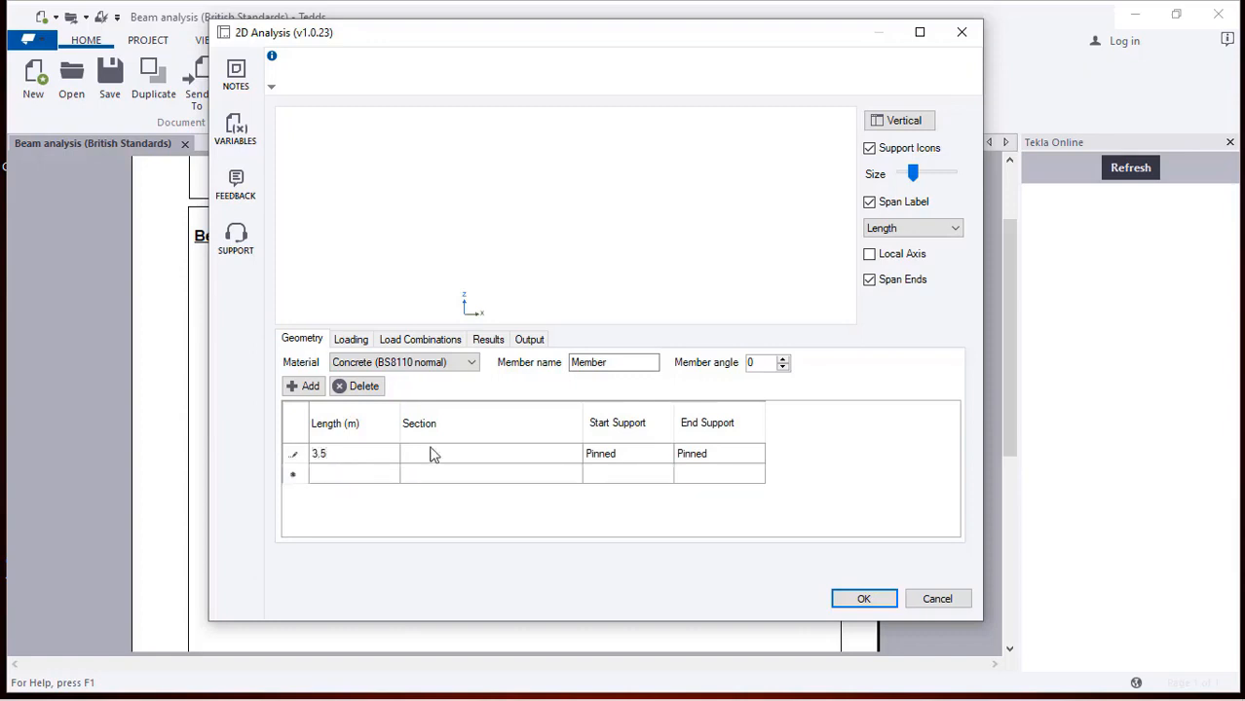
- Give the first span a rectangular concrete section with a width of 300 mm
{"action": "left_click", "coordinate": [433, 454]}
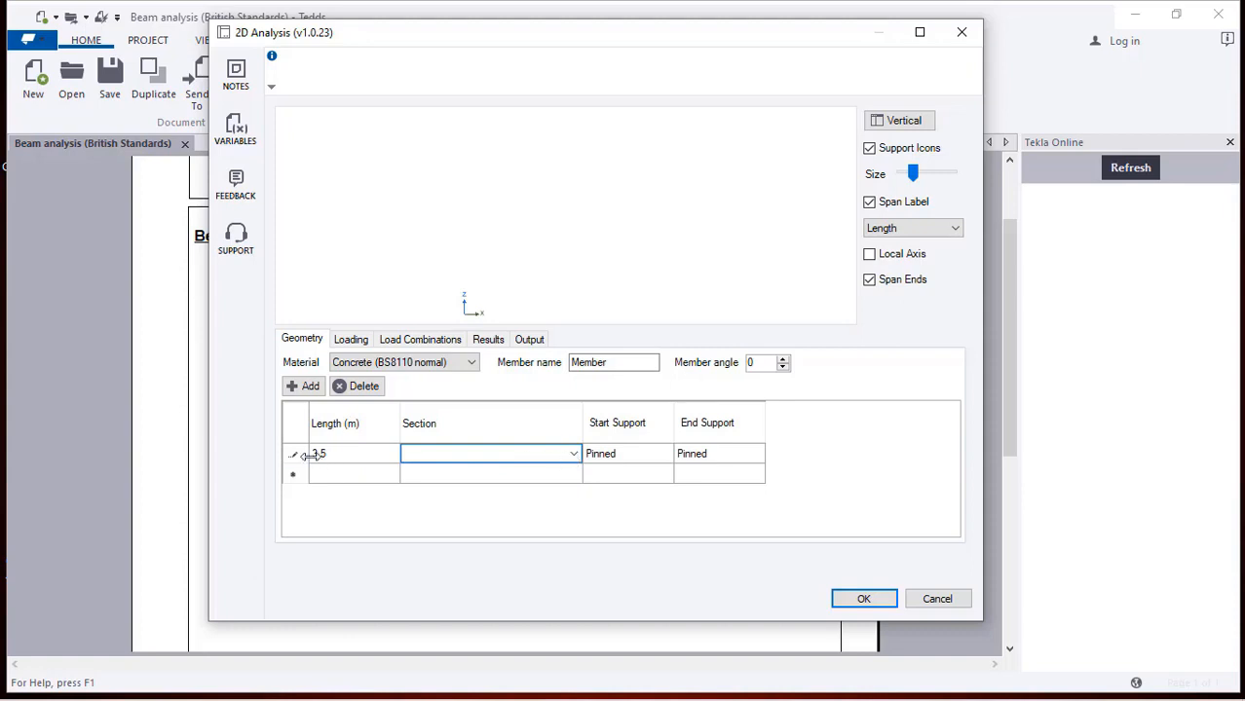
{"action": "left_click", "coordinate": [573, 455]}
{"action": "left_click", "coordinate": [448, 470]}
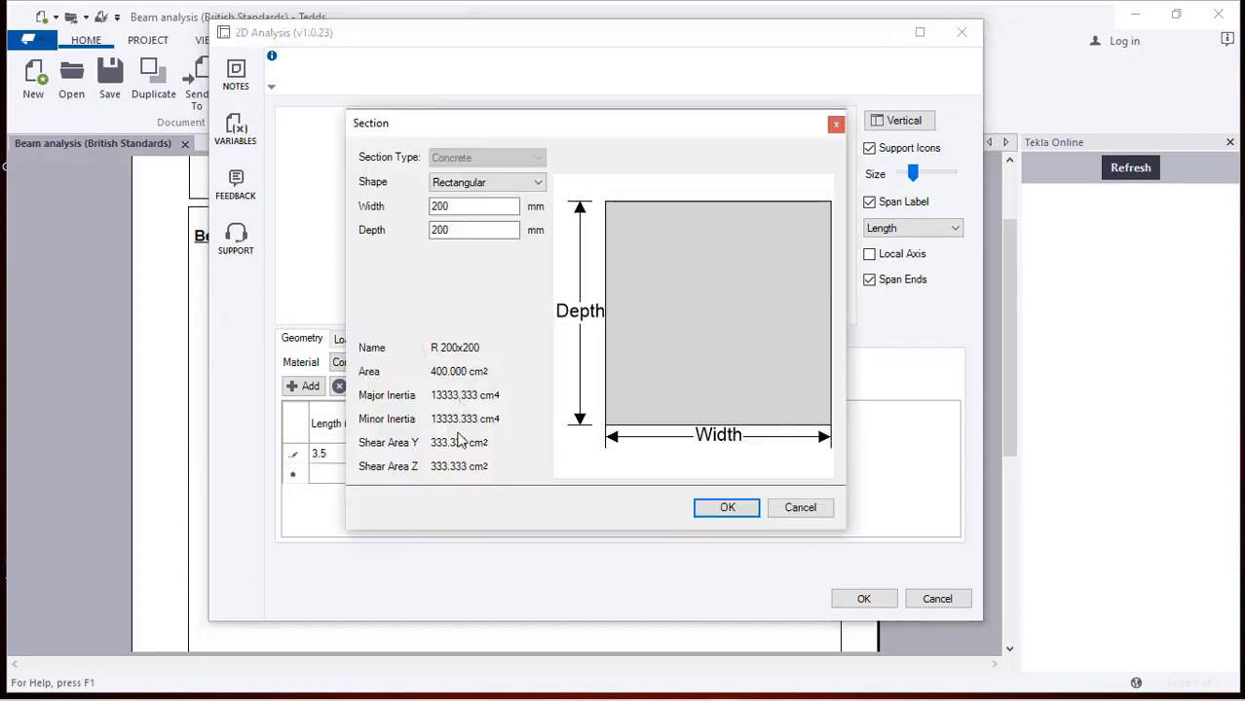
{"action": "left_click", "coordinate": [527, 183]}
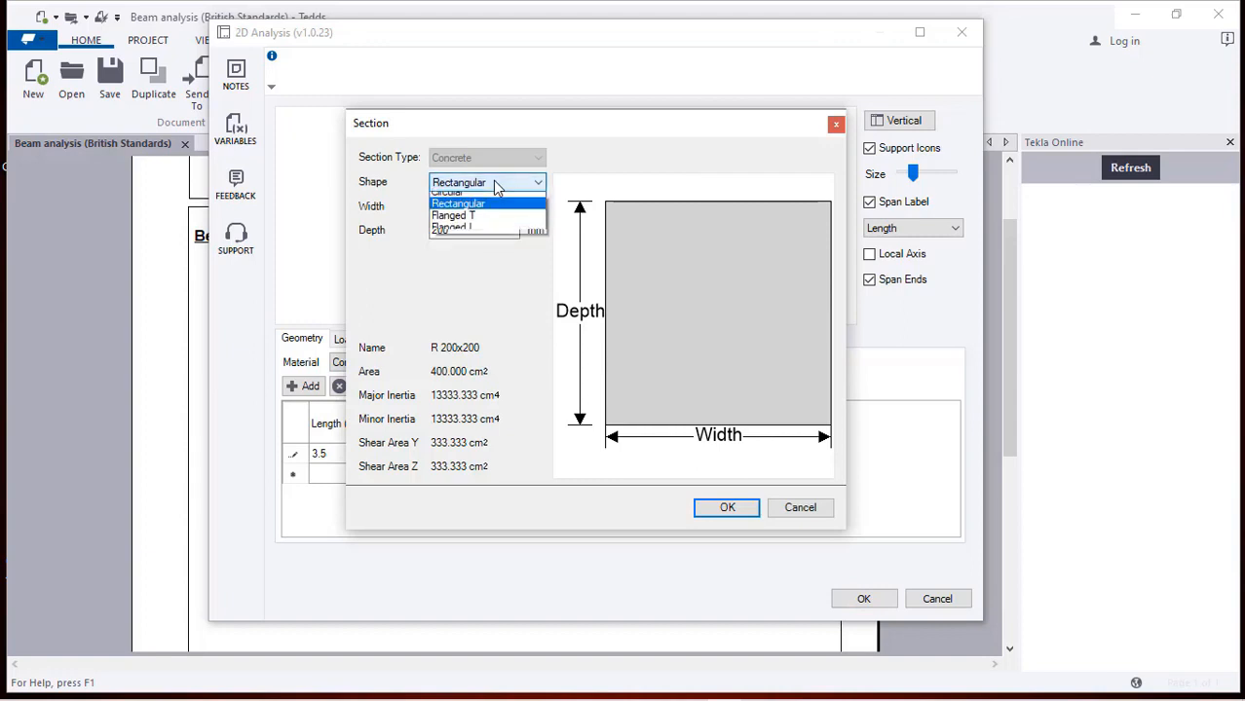
{"action": "left_click", "coordinate": [496, 186]}
{"action": "left_click", "coordinate": [497, 186]}
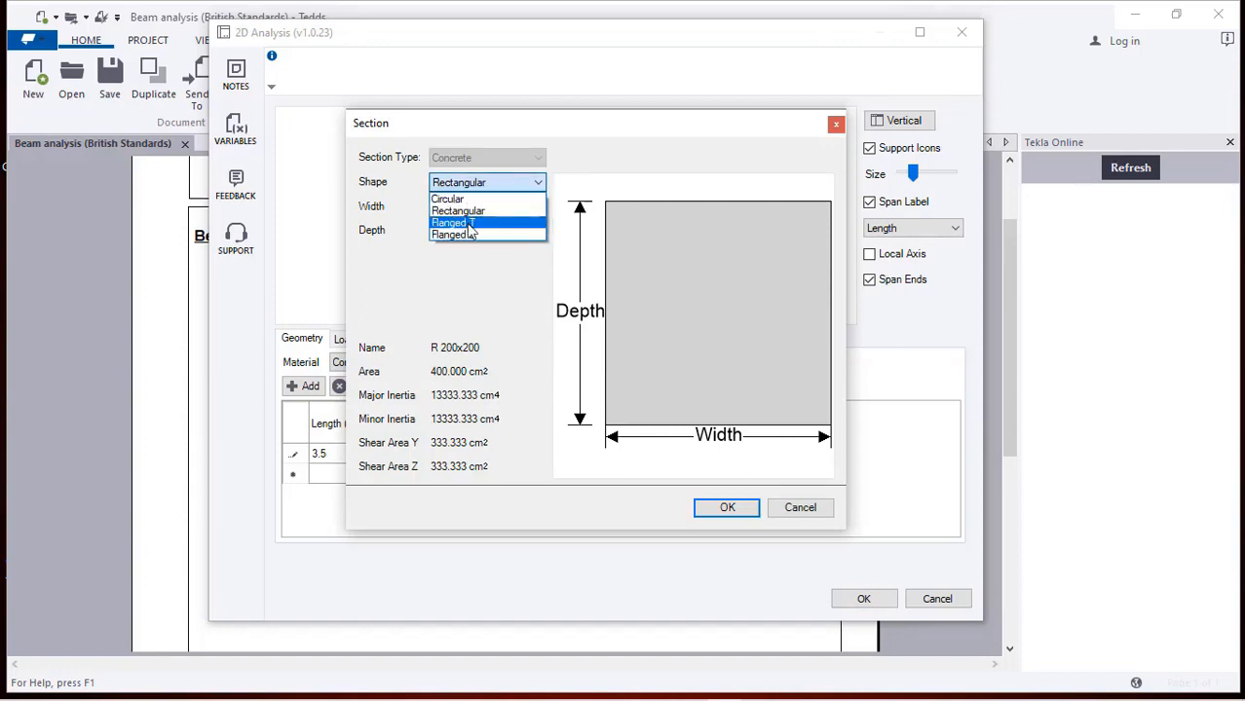
{"action": "left_click", "coordinate": [466, 210]}
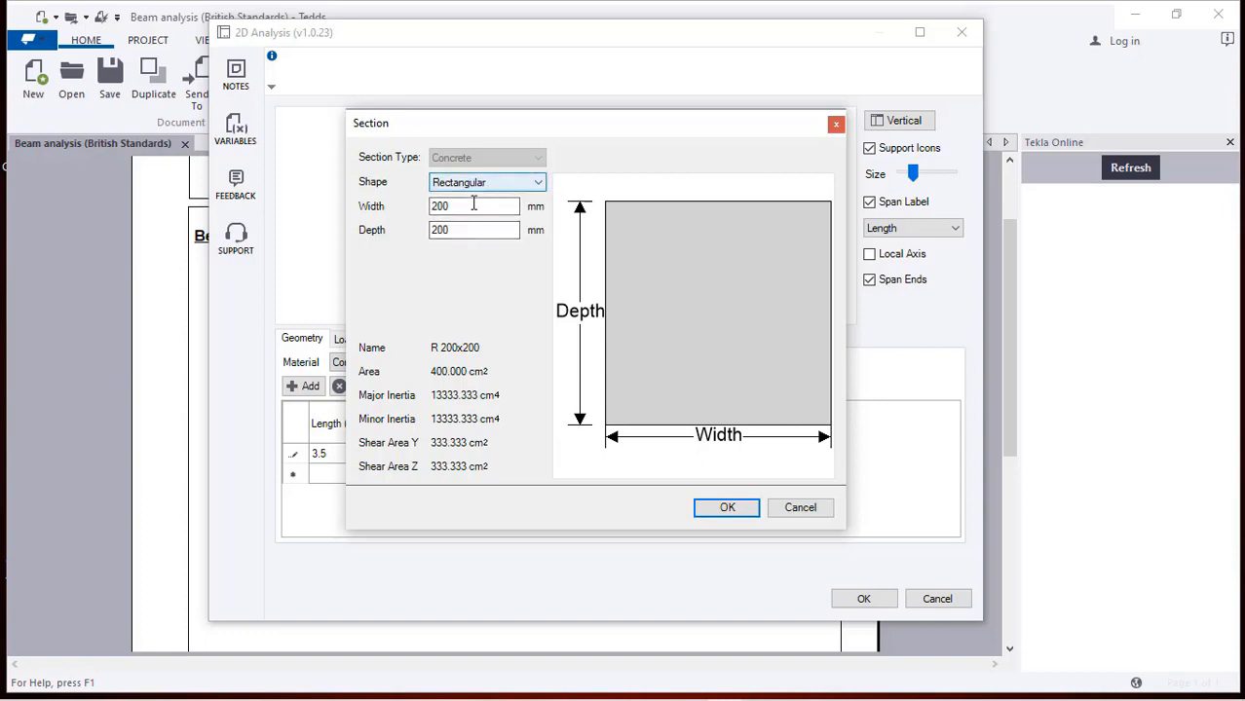
{"action": "left_click_drag", "start_coordinate": [473, 202], "coordinate": [407, 206]}
{"action": "type", "text": "300"}
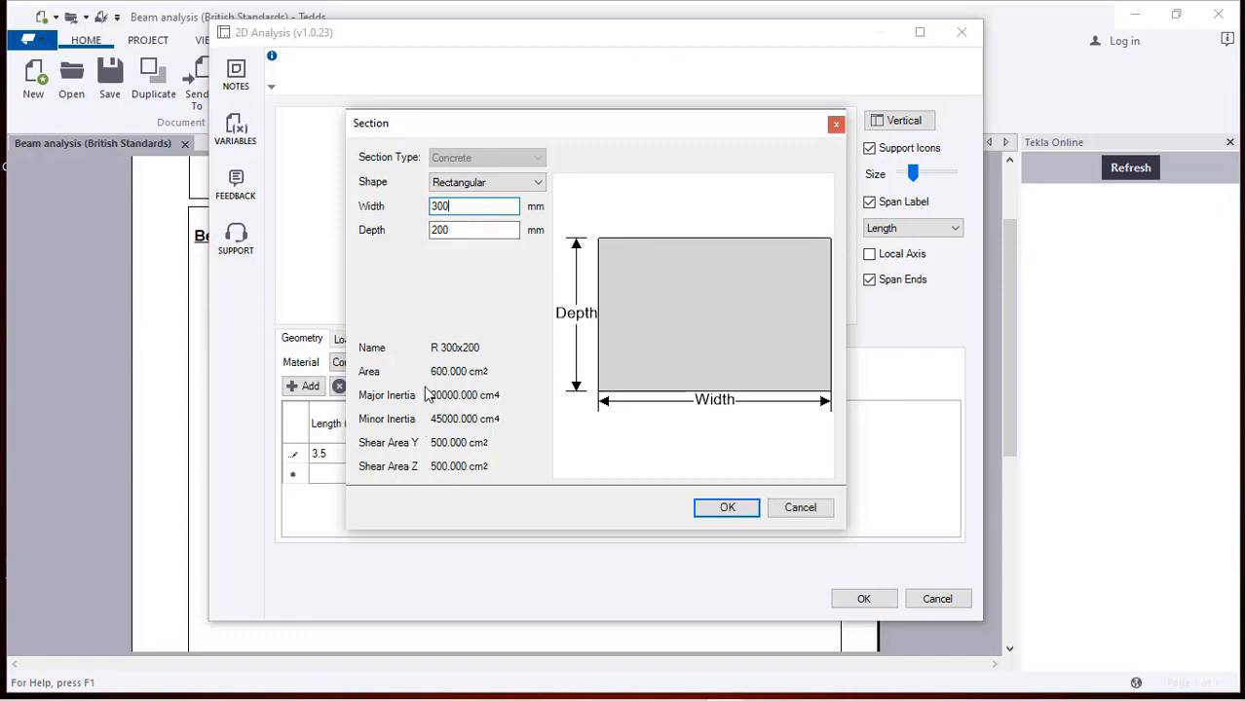
{"action": "left_click", "coordinate": [722, 507]}
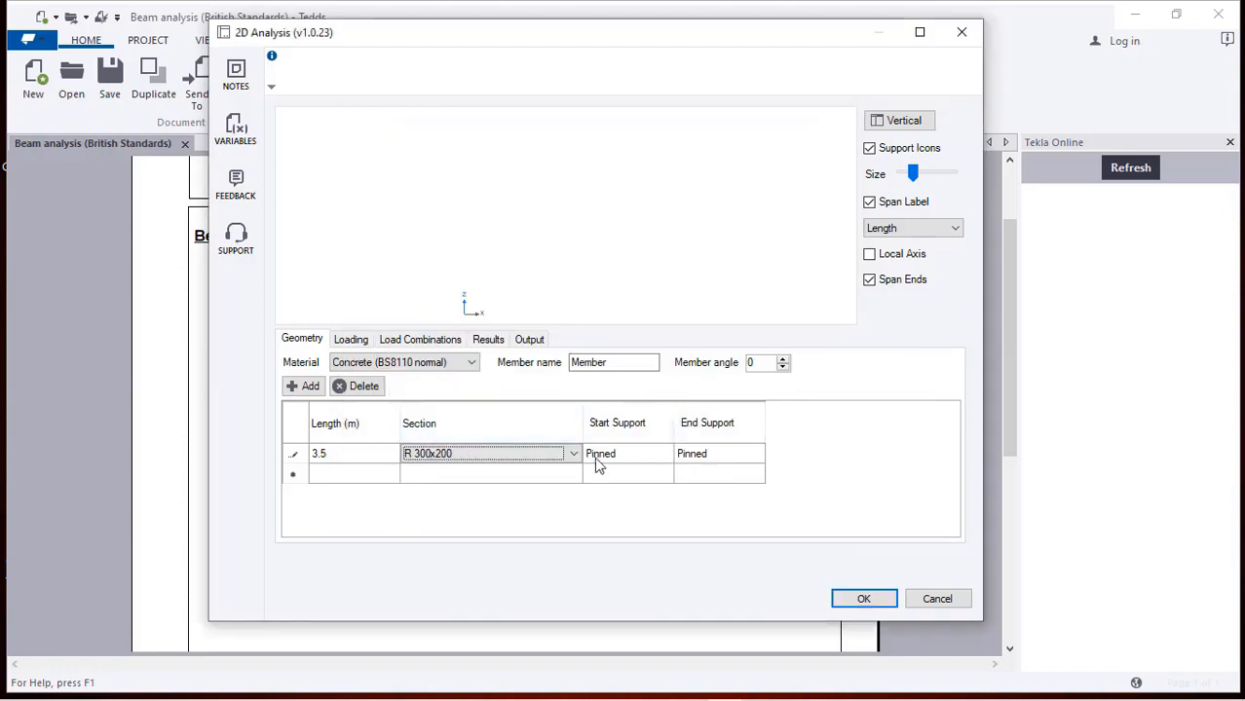
- Choose Pinned as the start support of the first span
{"action": "left_click", "coordinate": [663, 456]}
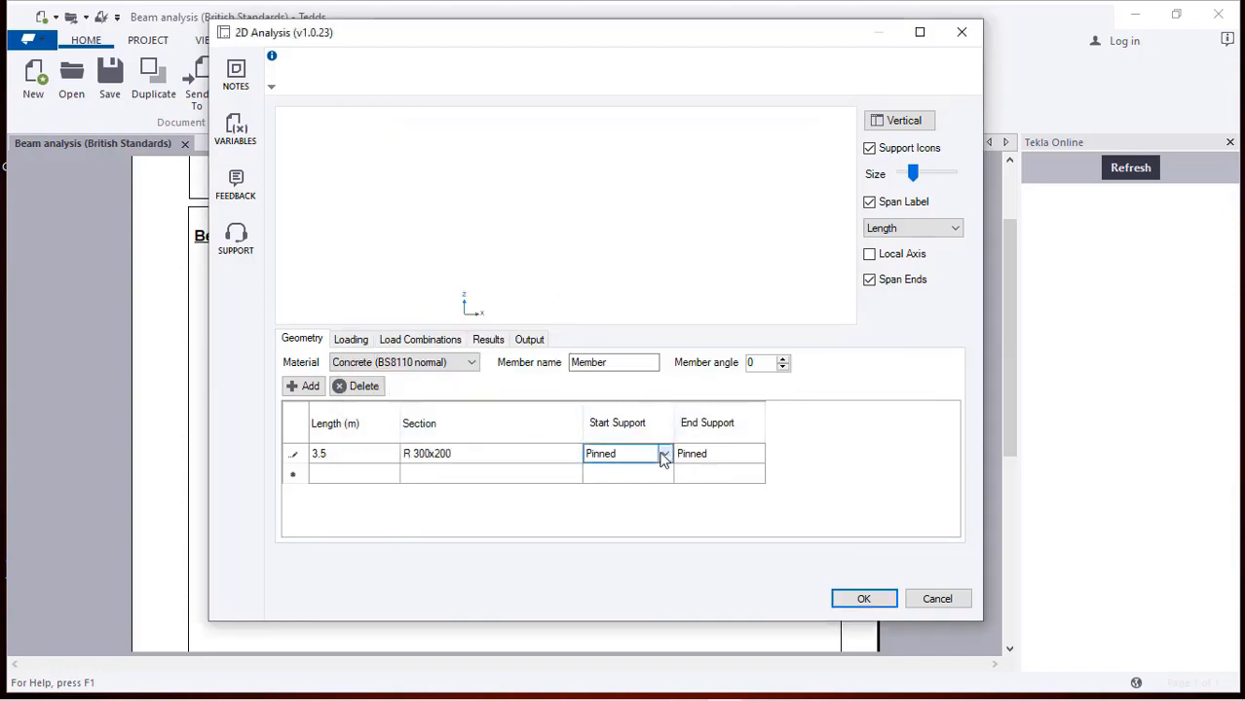
{"action": "left_click", "coordinate": [663, 456]}
{"action": "left_click", "coordinate": [662, 457]}
{"action": "left_click", "coordinate": [662, 457]}
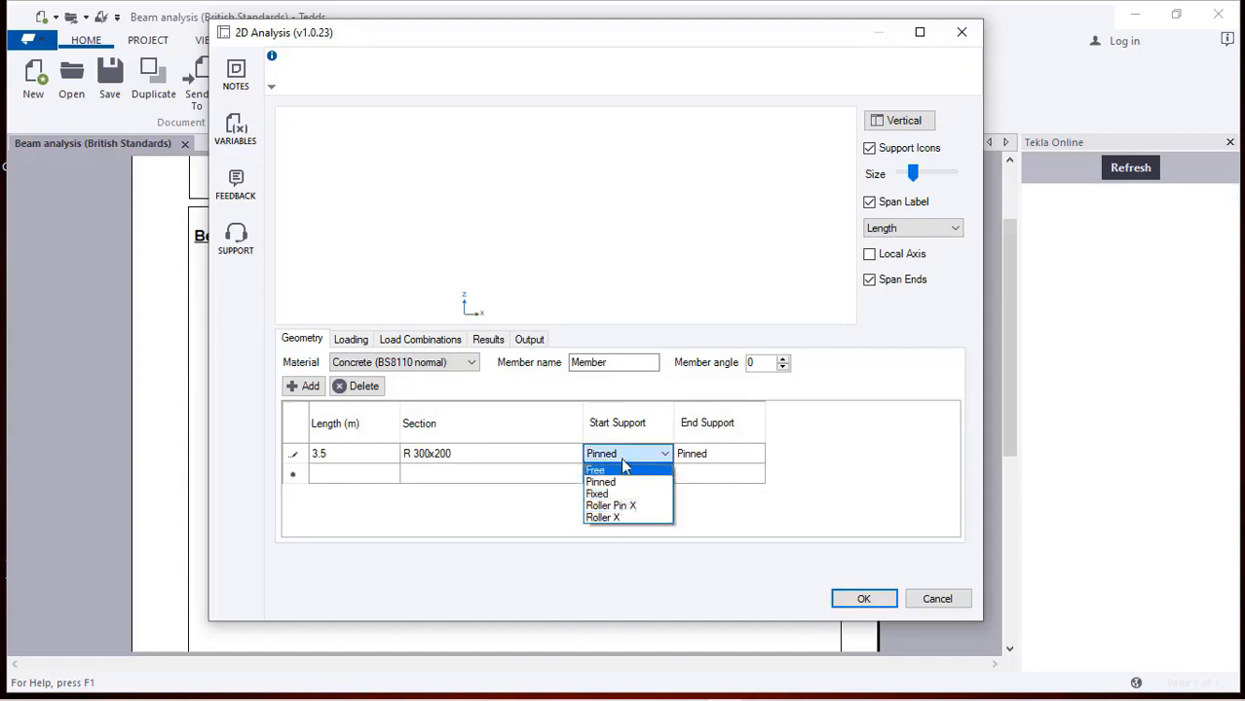
{"action": "left_click", "coordinate": [620, 483]}
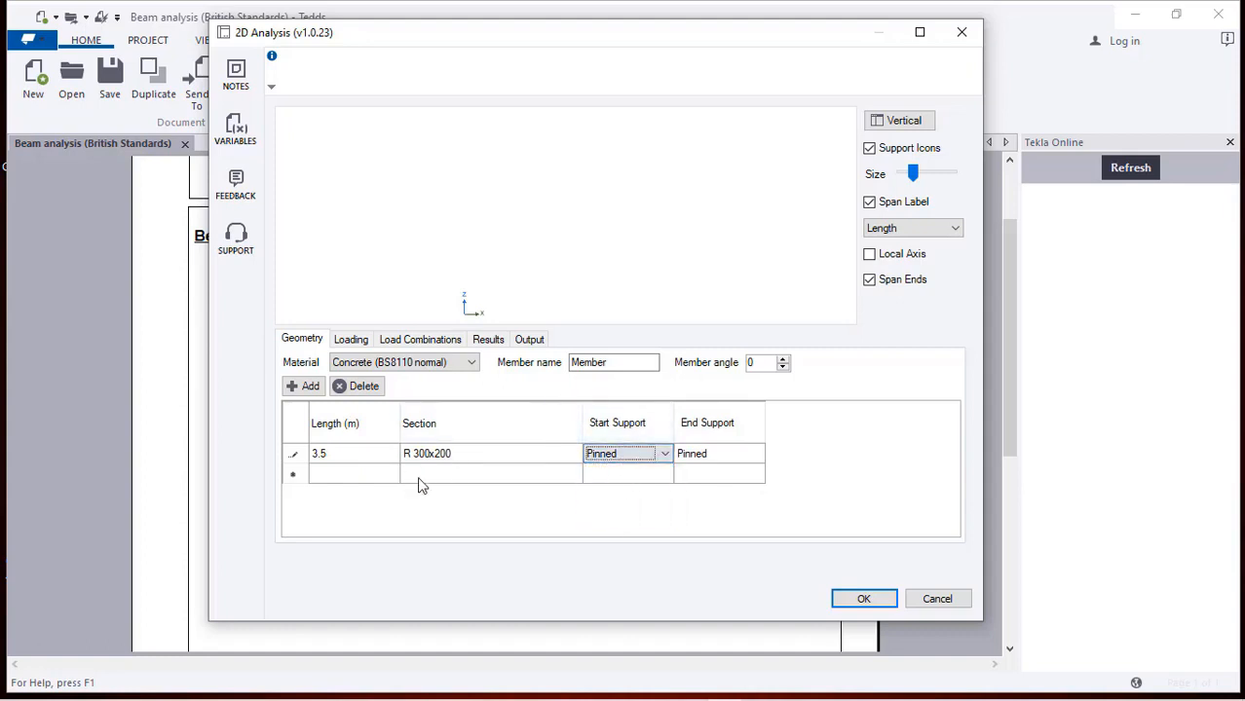
- Add a second span 3.5 m long and a third span 3 m long to the beam
{"action": "left_click", "coordinate": [353, 476]}
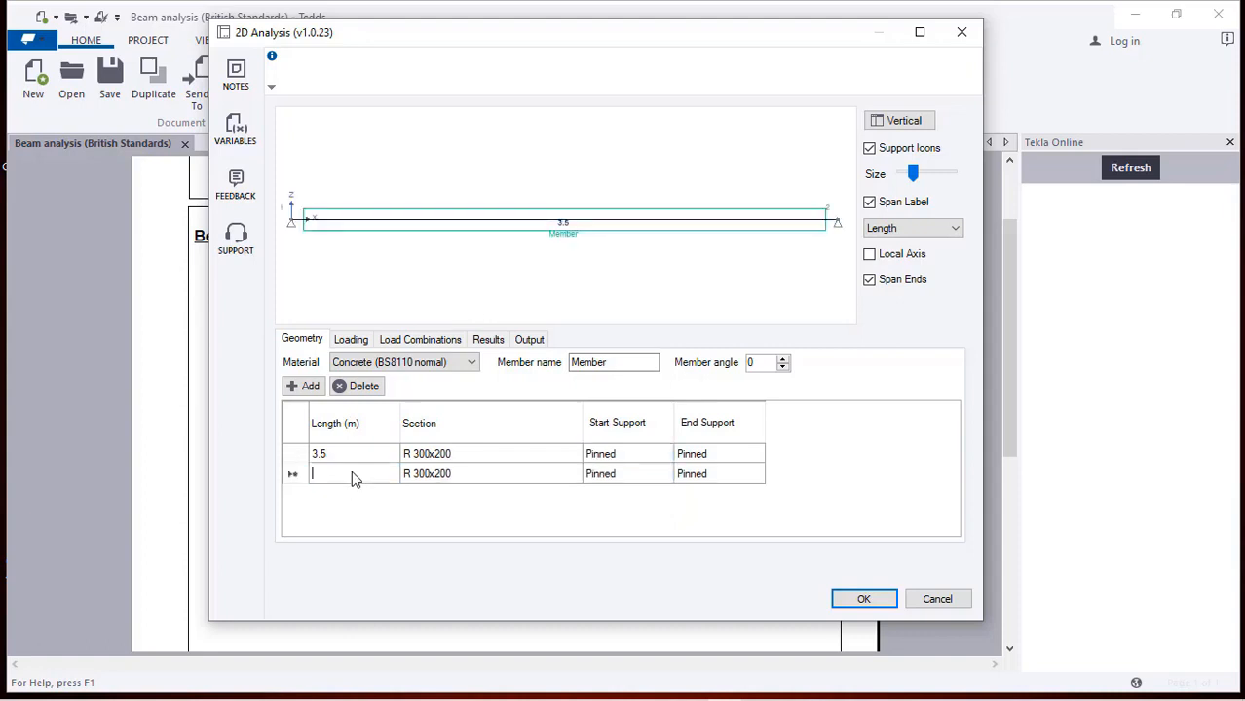
{"action": "type", "text": "3.5"}
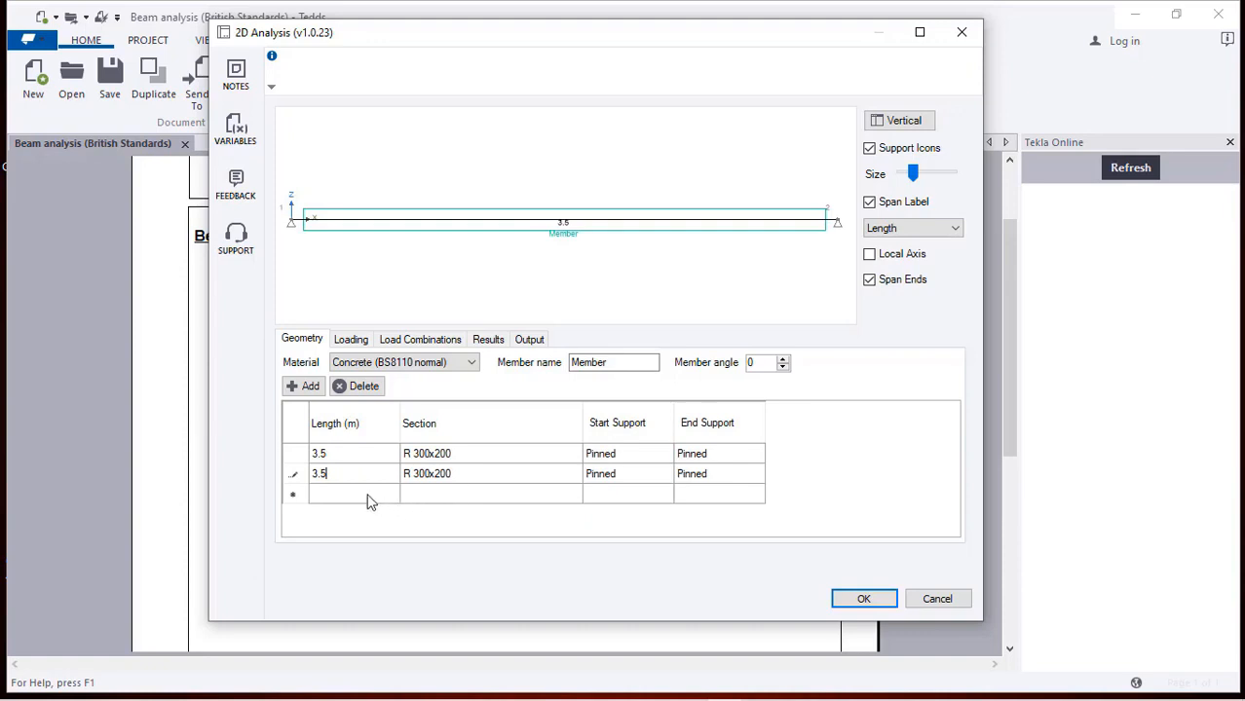
{"action": "left_click", "coordinate": [358, 487]}
{"action": "left_click", "coordinate": [359, 494]}
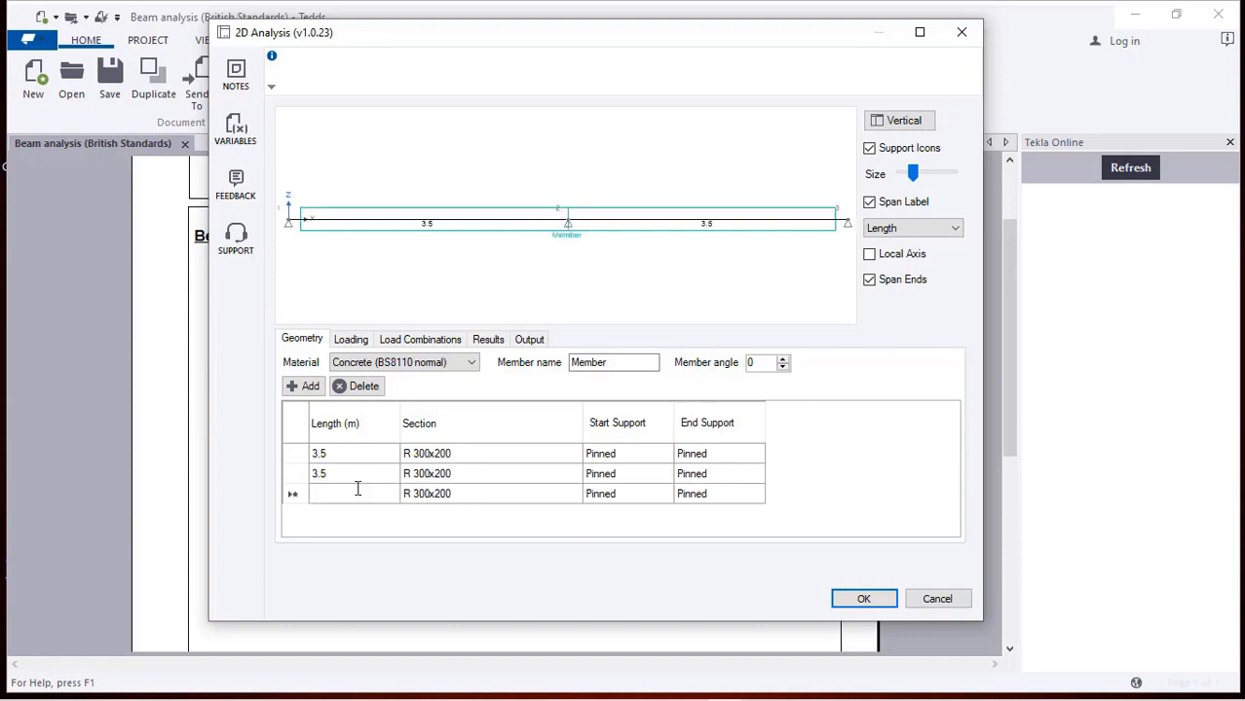
{"action": "type", "text": "3"}
{"action": "left_click", "coordinate": [492, 474]}
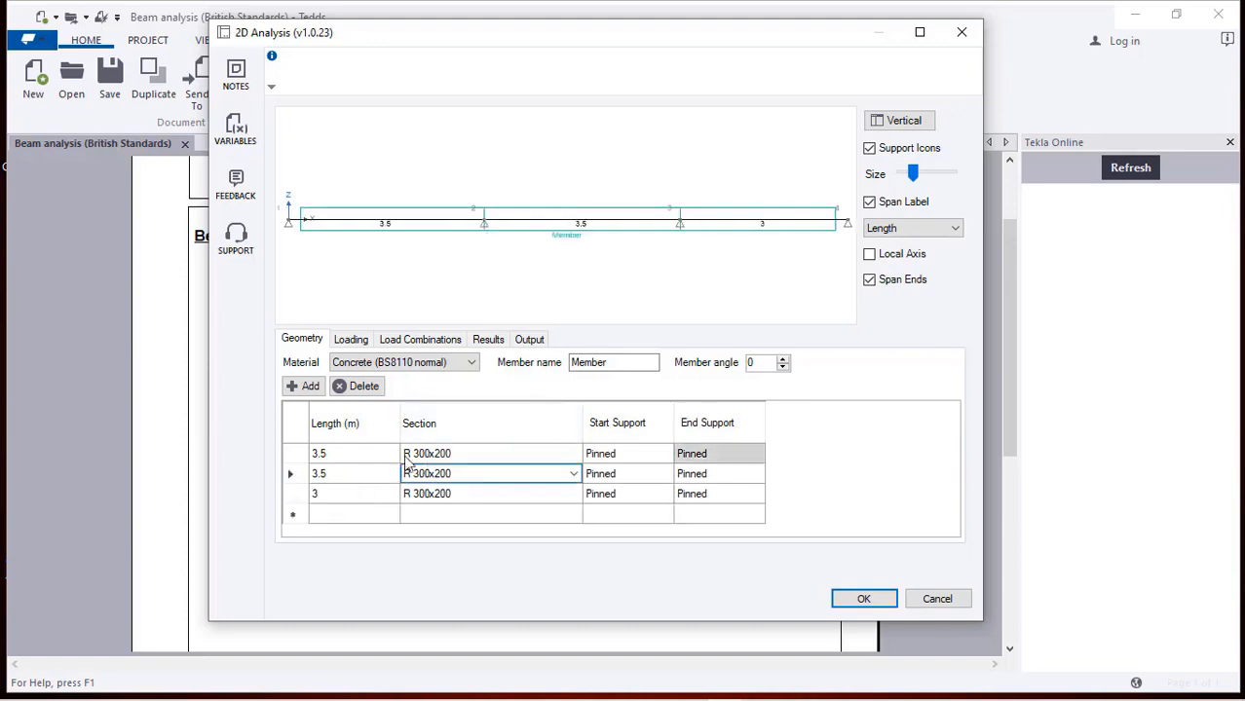
{"action": "left_click", "coordinate": [456, 454]}
{"action": "scroll", "coordinate": [333, 216], "scroll_direction": "up", "scroll_amount": 3}
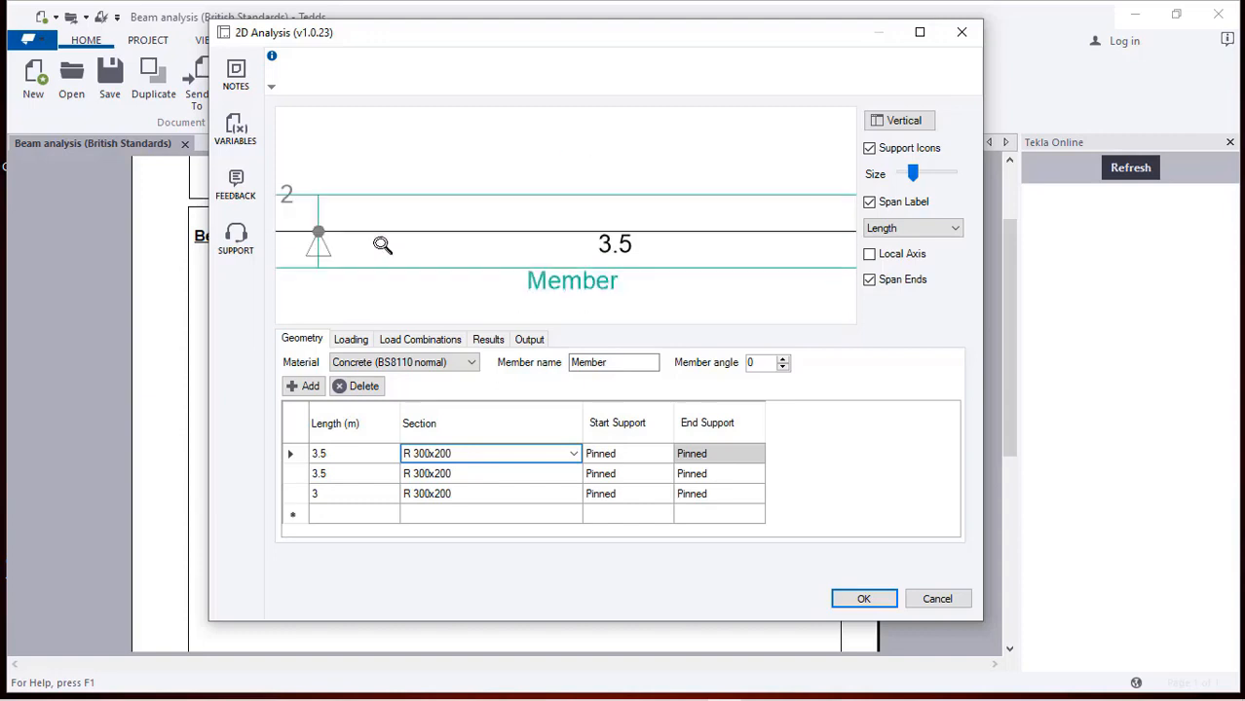
{"action": "scroll", "coordinate": [382, 244], "scroll_direction": "down", "scroll_amount": 3}
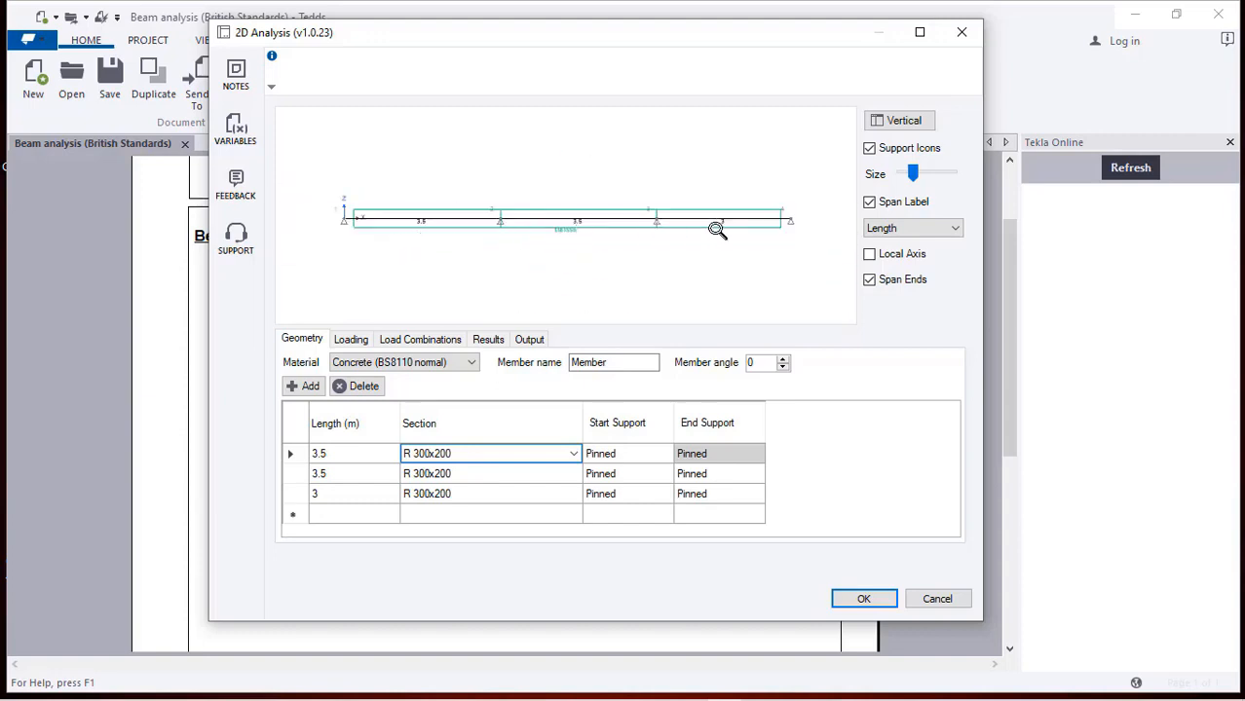
{"action": "scroll", "coordinate": [718, 229], "scroll_direction": "up", "scroll_amount": 3}
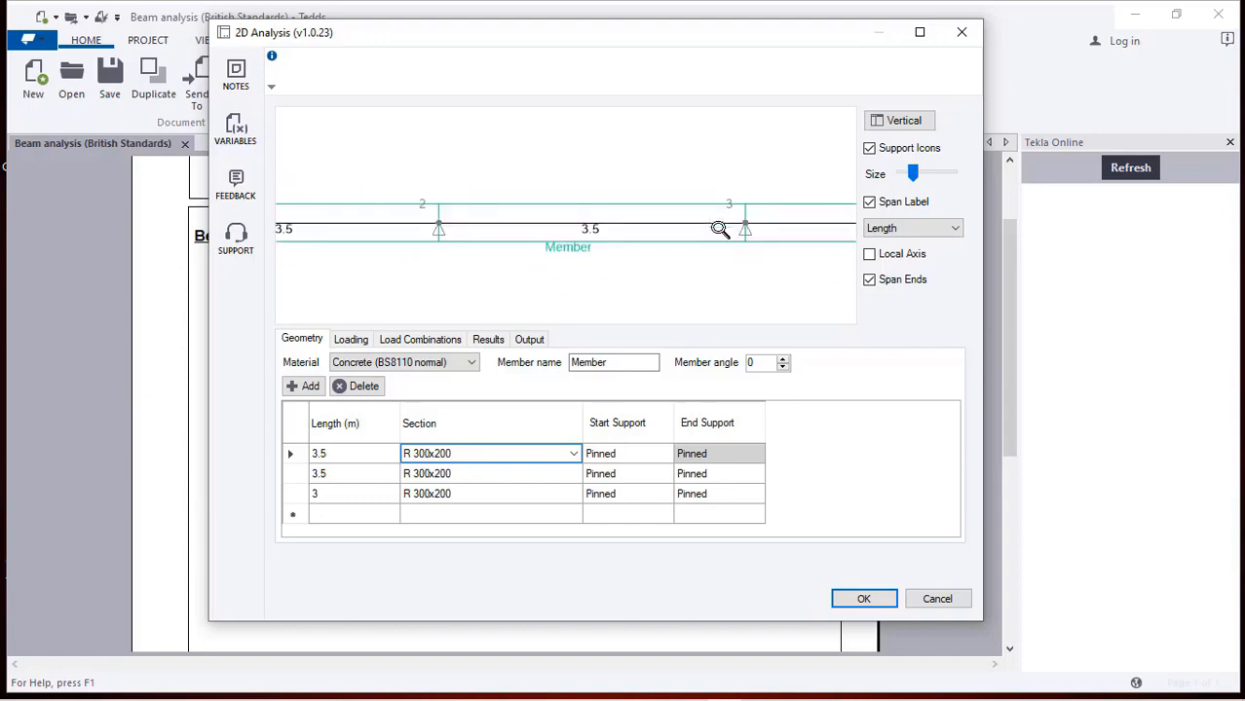
{"action": "scroll", "coordinate": [718, 229], "scroll_direction": "down", "scroll_amount": 5}
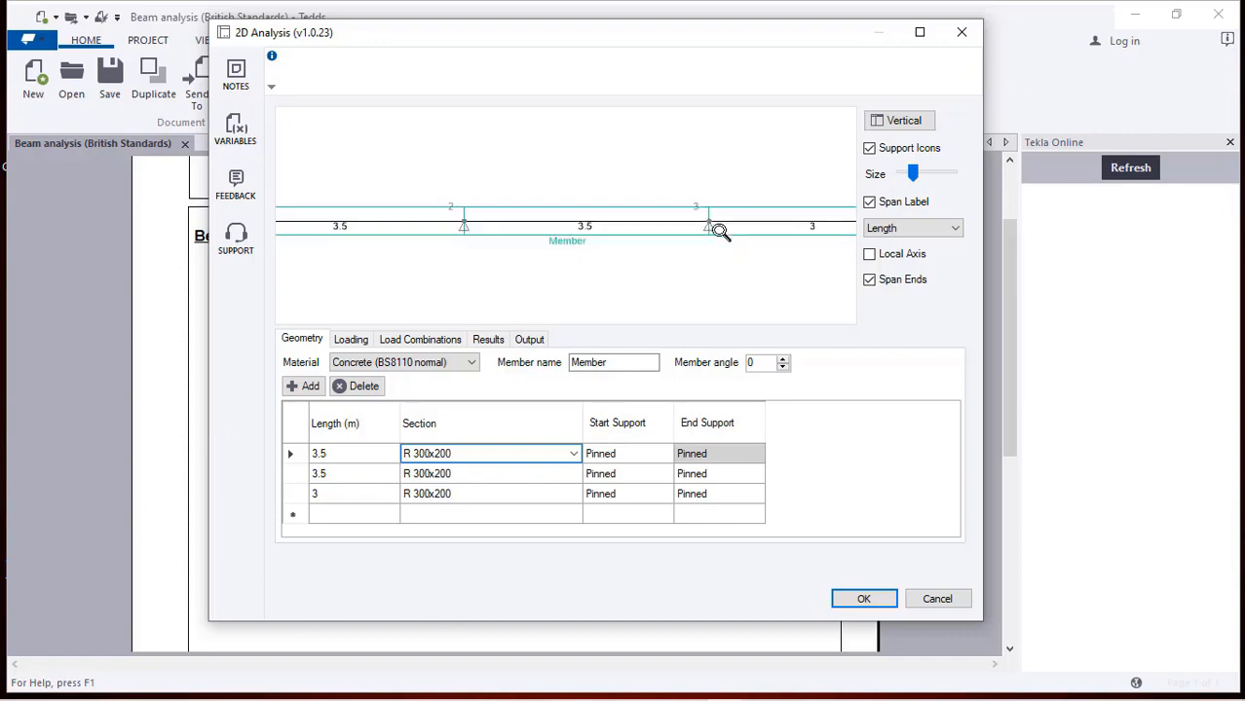
- Open the beam's loading definition and delete the surplus fourth load case
{"action": "left_click", "coordinate": [364, 339]}
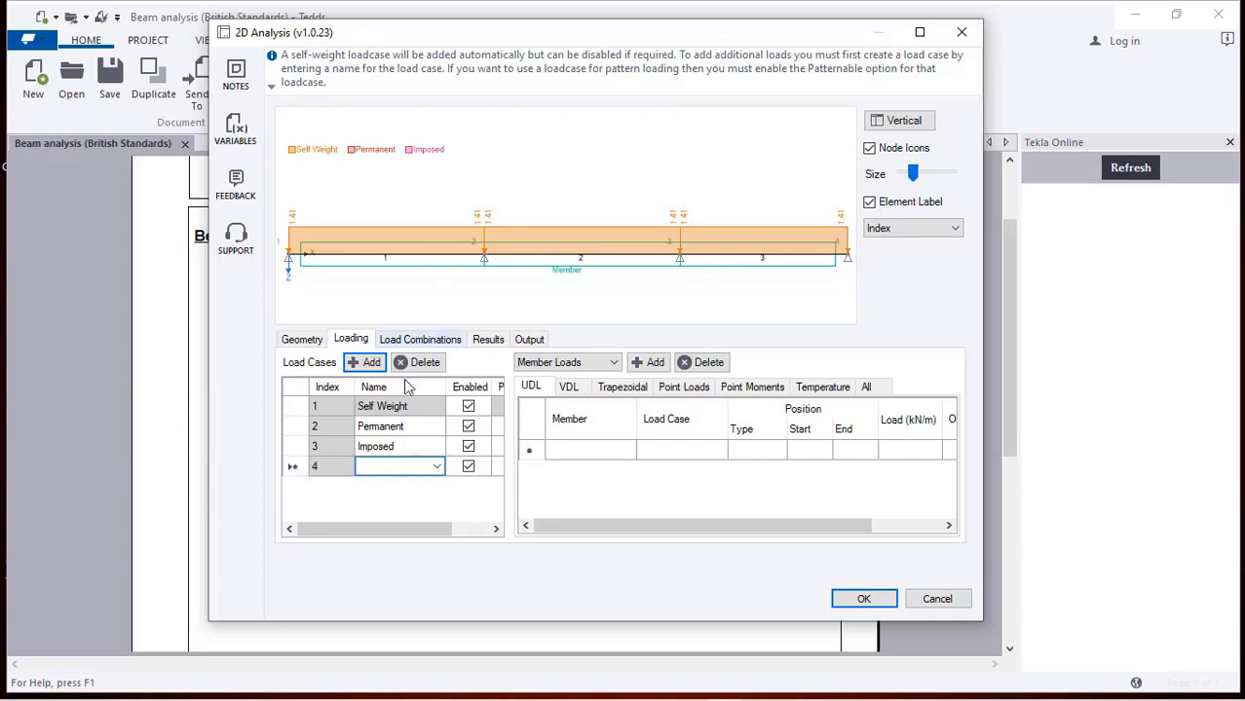
{"action": "left_click", "coordinate": [436, 467]}
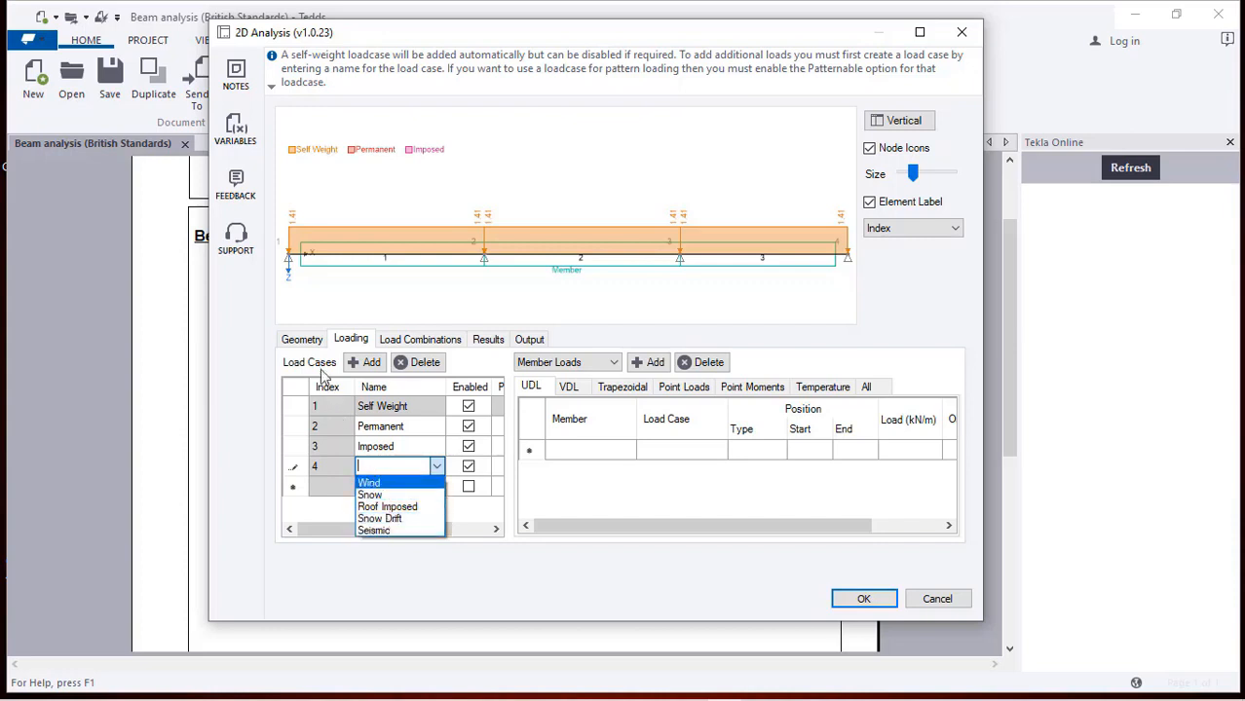
{"action": "left_click", "coordinate": [343, 485]}
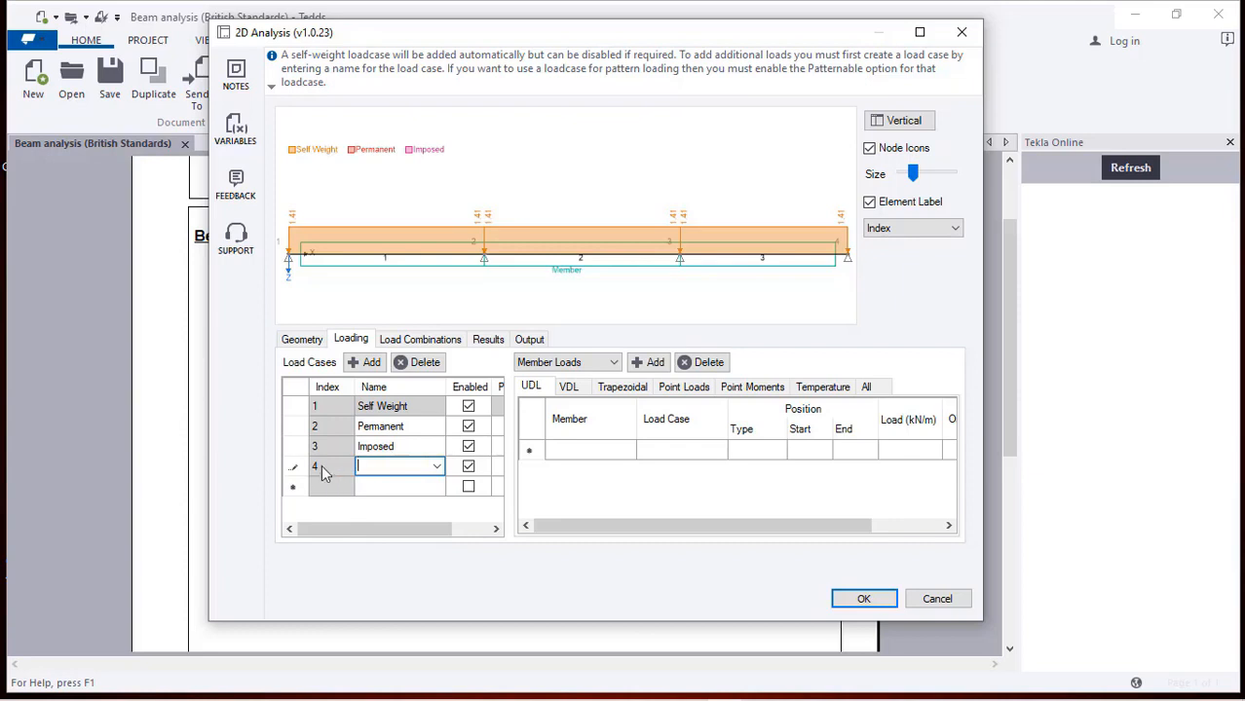
{"action": "left_click", "coordinate": [293, 467]}
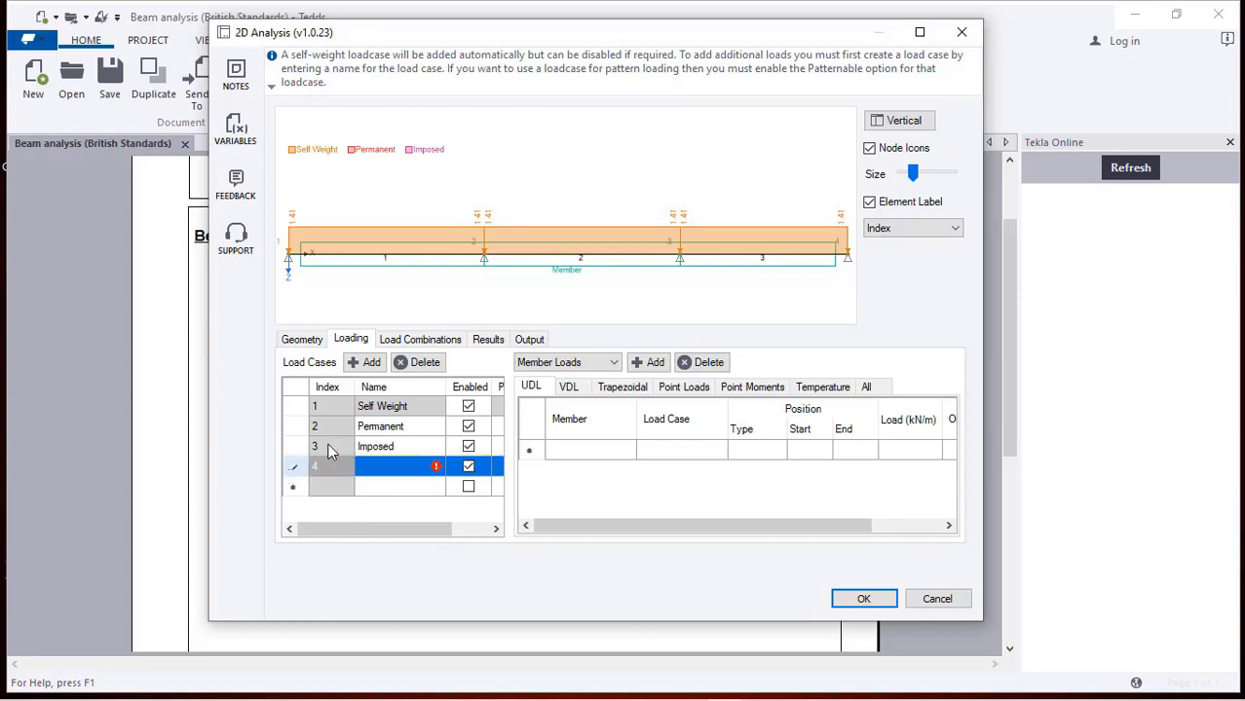
{"action": "left_click", "coordinate": [434, 364]}
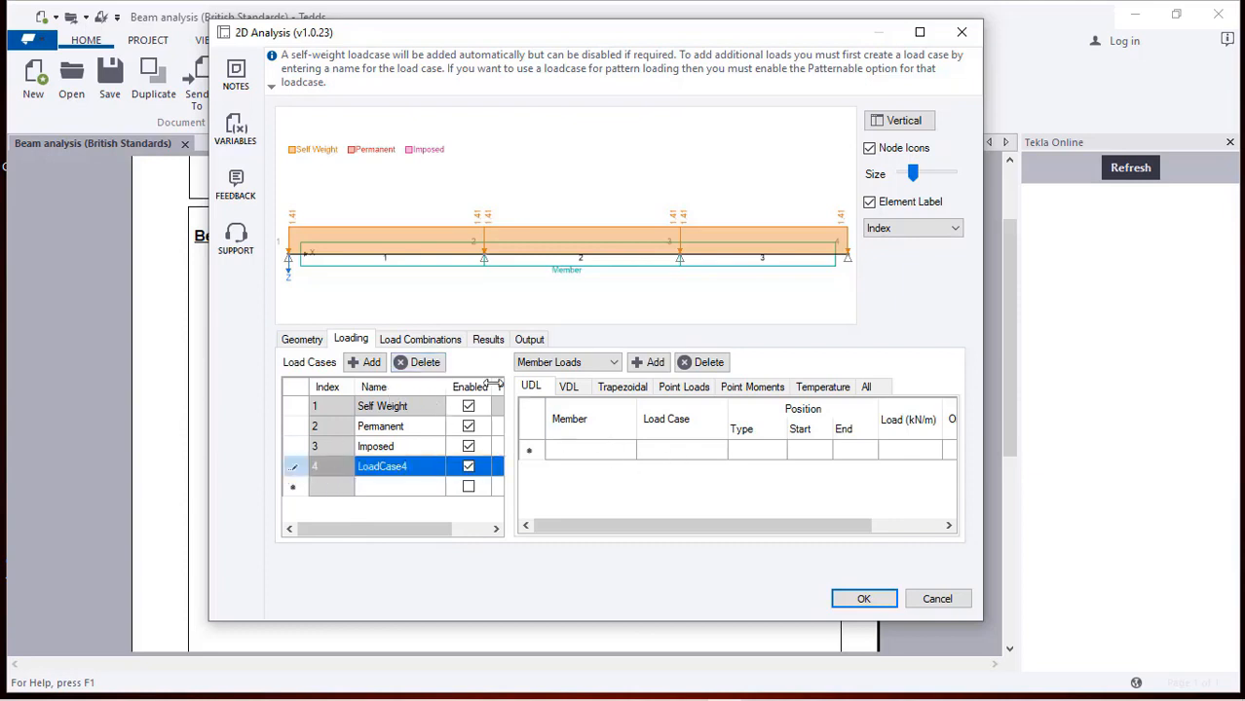
{"action": "left_click", "coordinate": [425, 363]}
{"action": "left_click", "coordinate": [682, 425]}
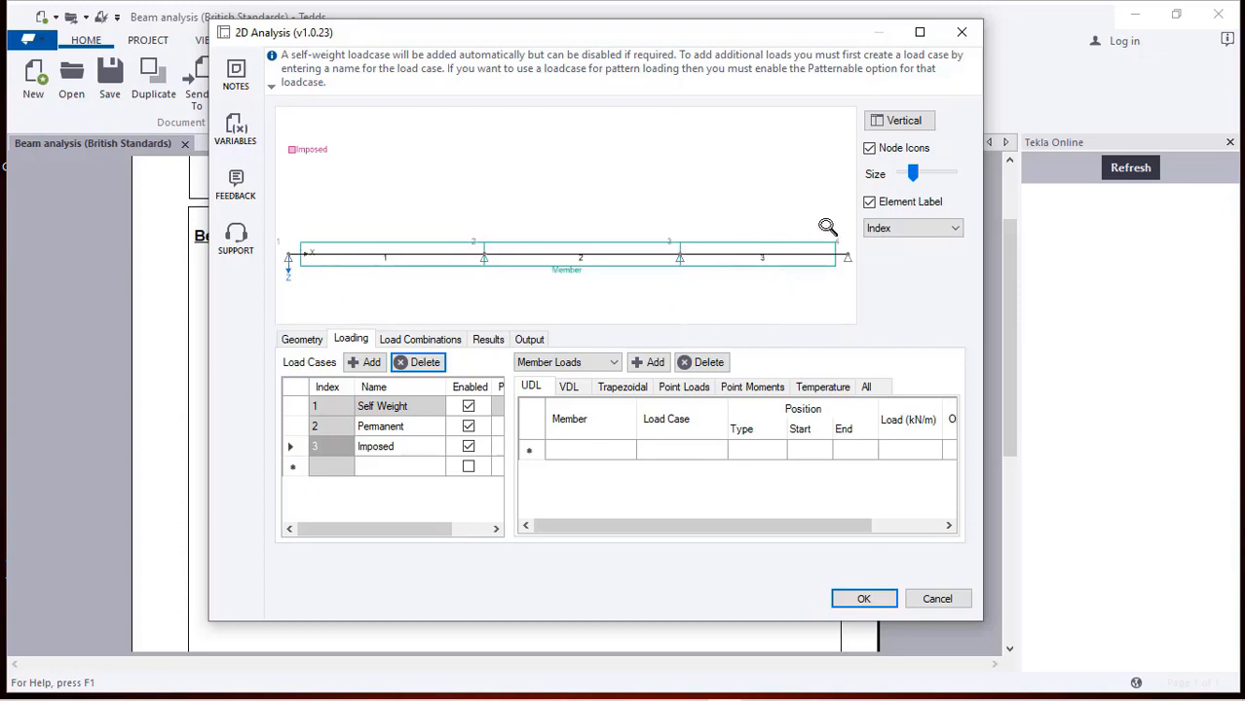
- Switch to element loads and apply a full-length UDL of 8 kN/m to element 1 in the Permanent load case
{"action": "left_click", "coordinate": [570, 364]}
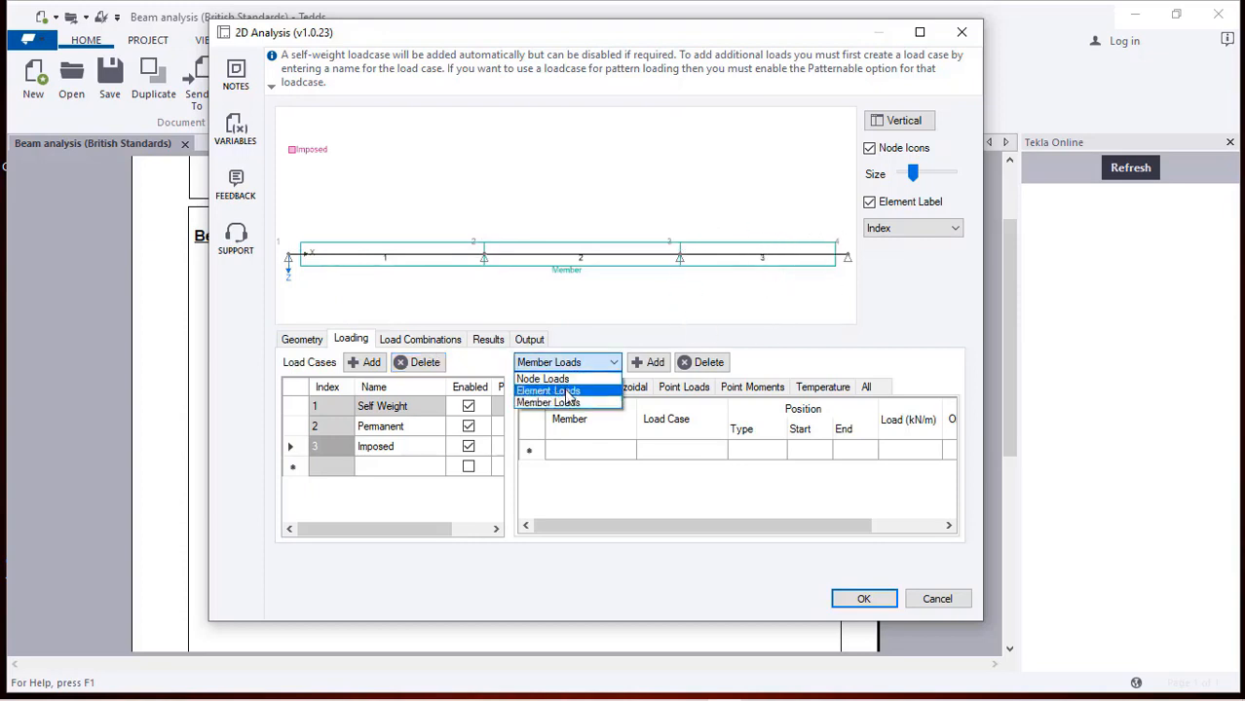
{"action": "left_click", "coordinate": [570, 394]}
{"action": "left_click", "coordinate": [560, 455]}
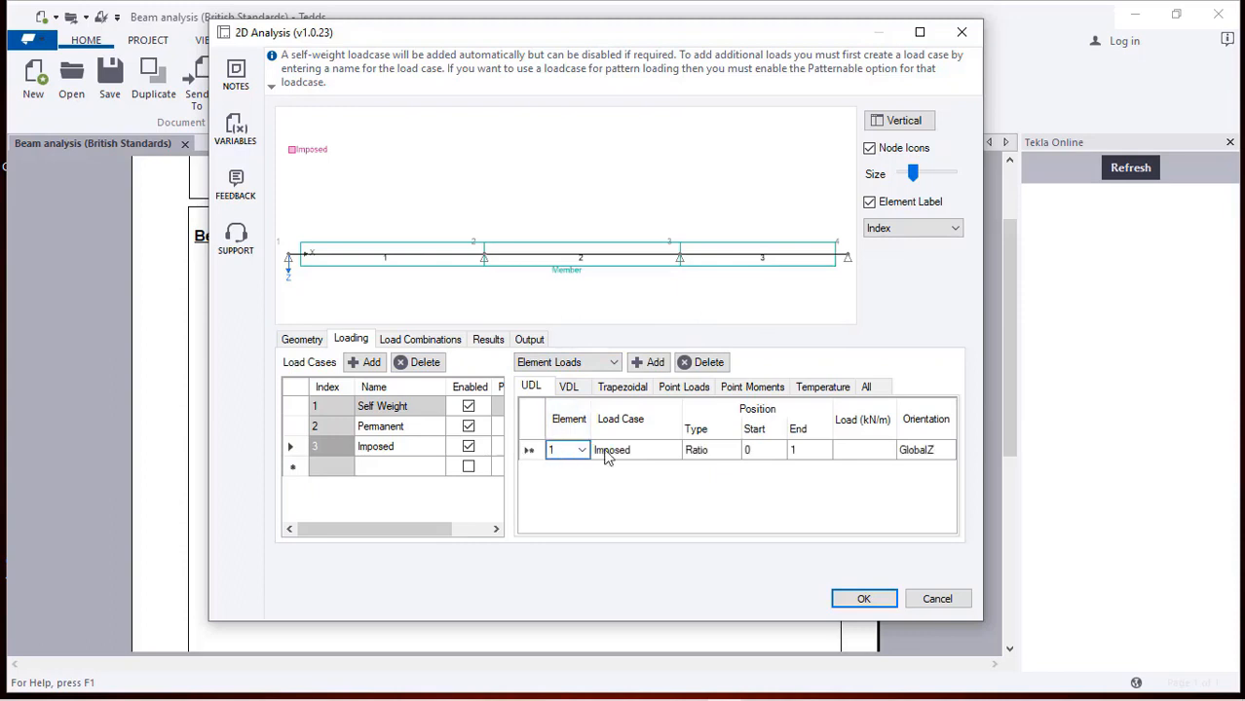
{"action": "left_click", "coordinate": [671, 455]}
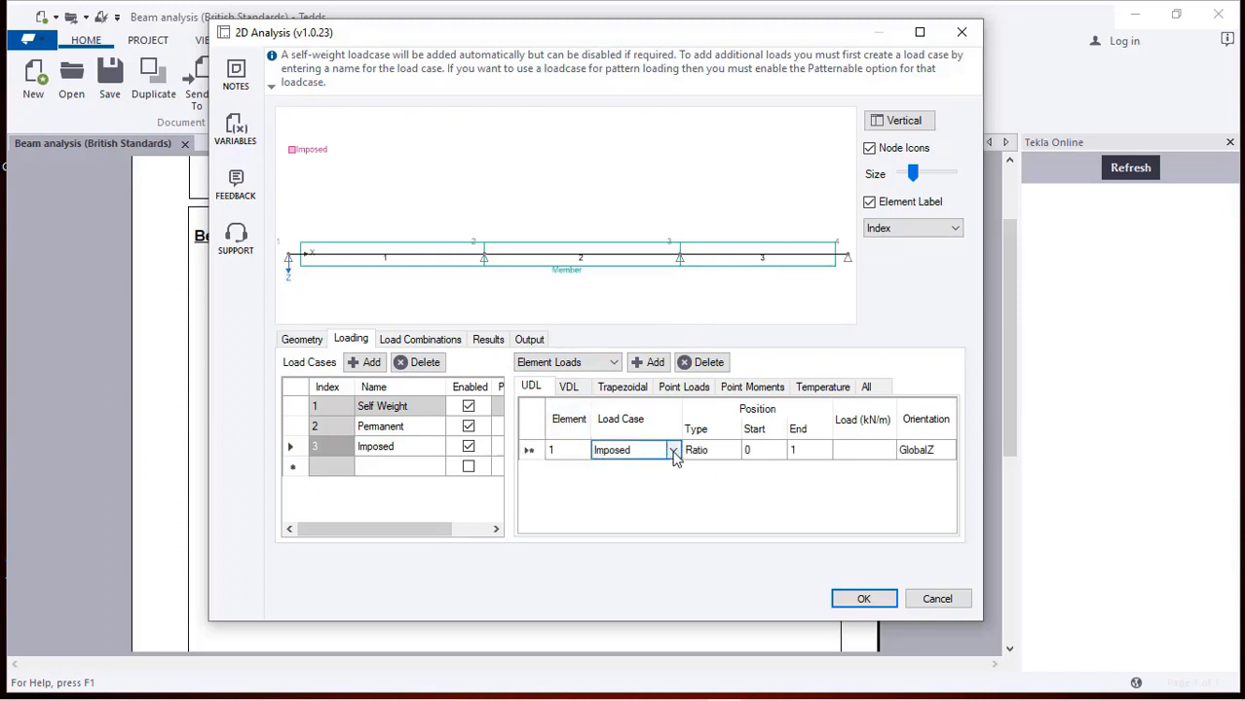
{"action": "left_click", "coordinate": [673, 452]}
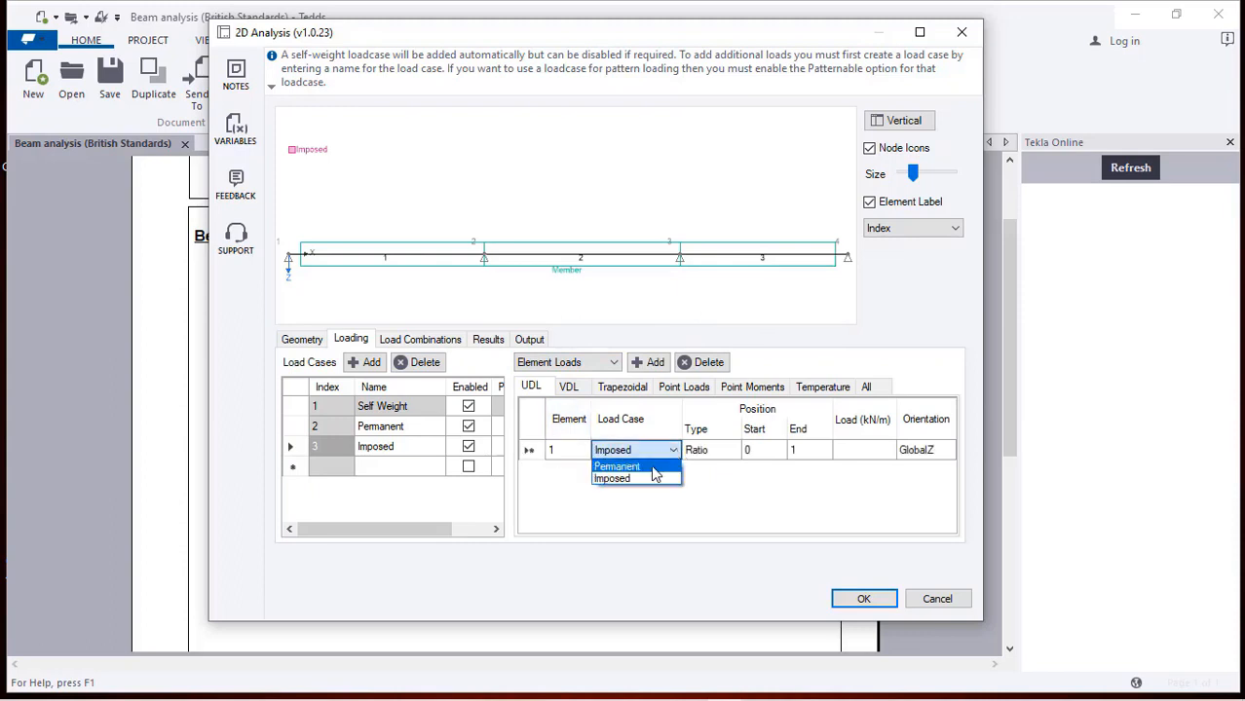
{"action": "left_click", "coordinate": [654, 468]}
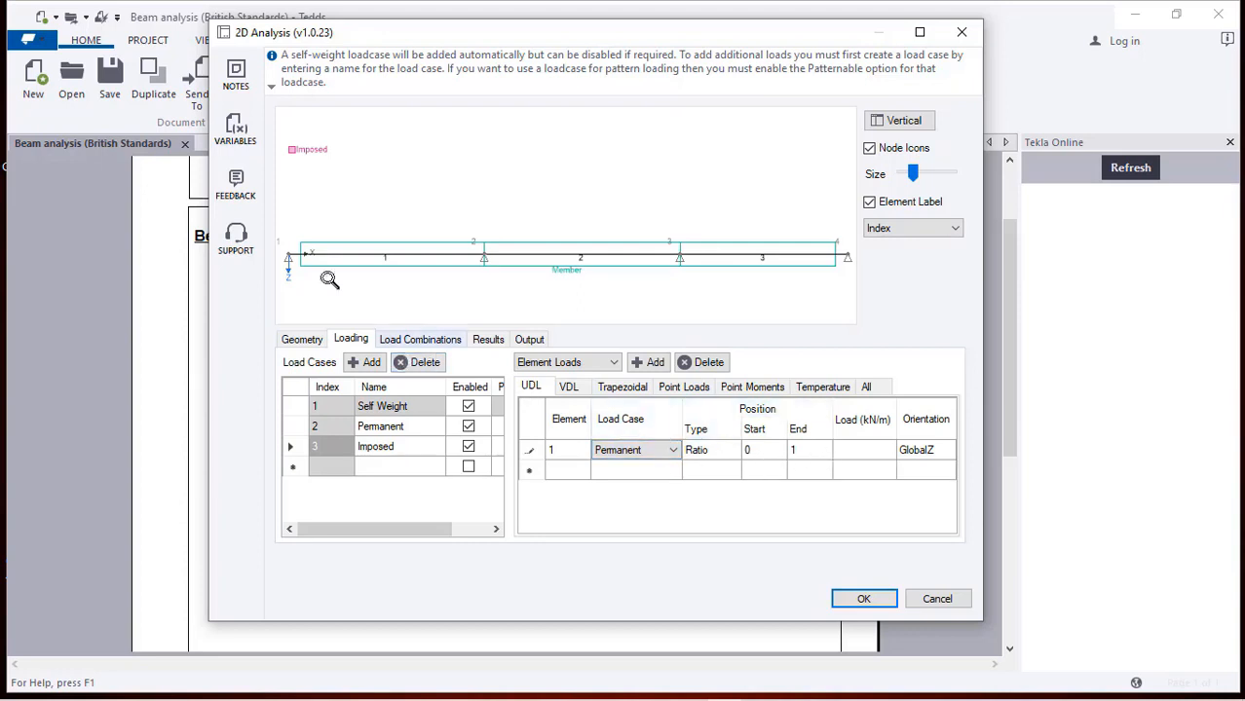
{"action": "left_click", "coordinate": [856, 450]}
{"action": "left_click", "coordinate": [855, 450]}
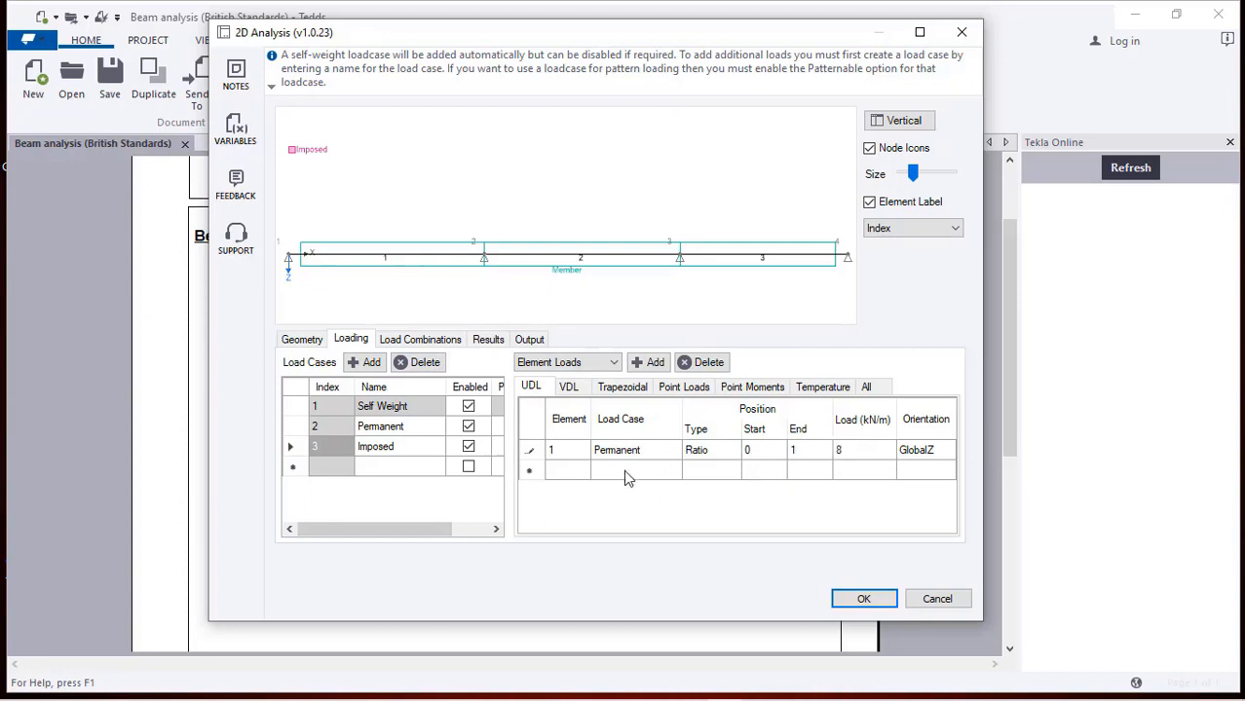
- Add a second UDL of 10 kN/m on element 2 in the Permanent load case
{"action": "left_click", "coordinate": [584, 473]}
{"action": "left_click", "coordinate": [581, 471]}
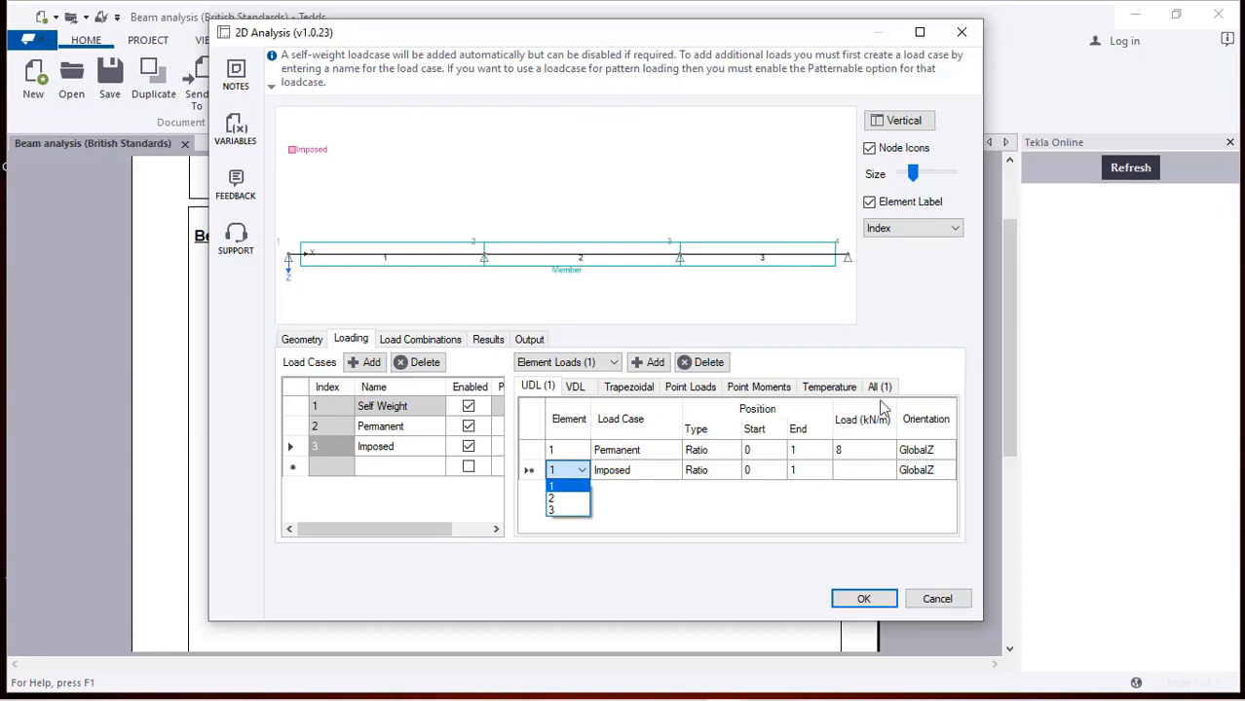
{"action": "left_click", "coordinate": [861, 443]}
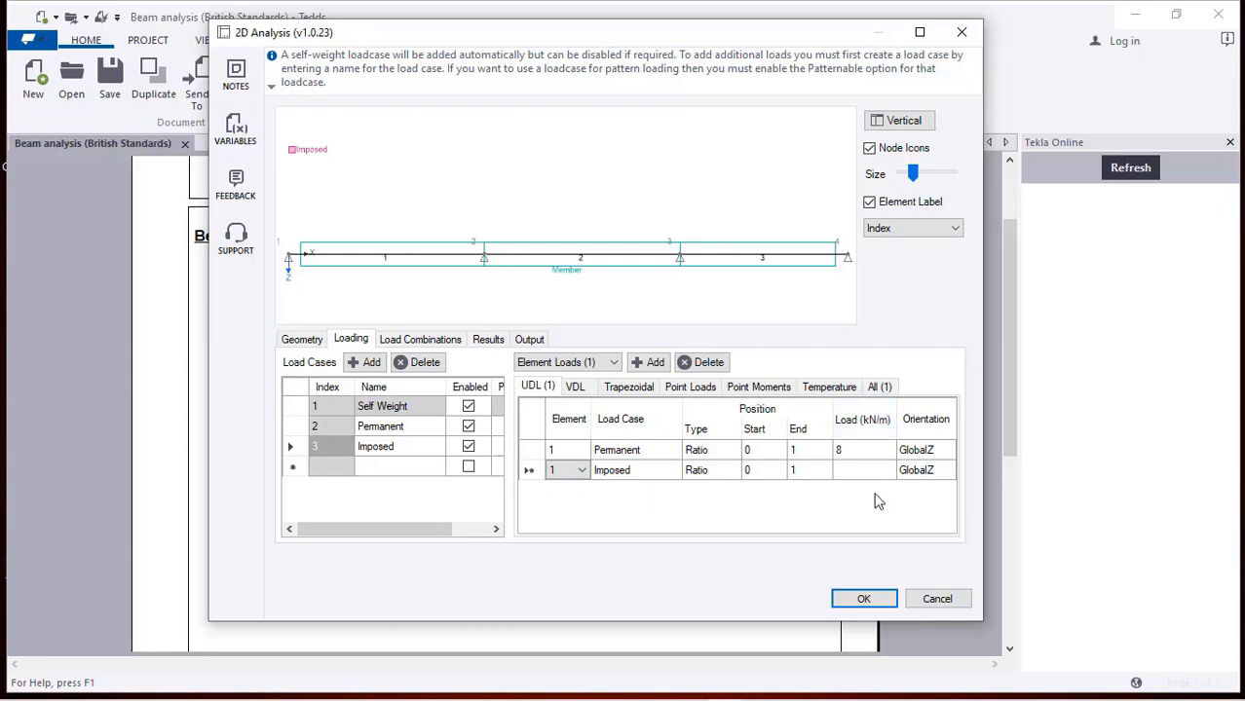
{"action": "left_click", "coordinate": [582, 472]}
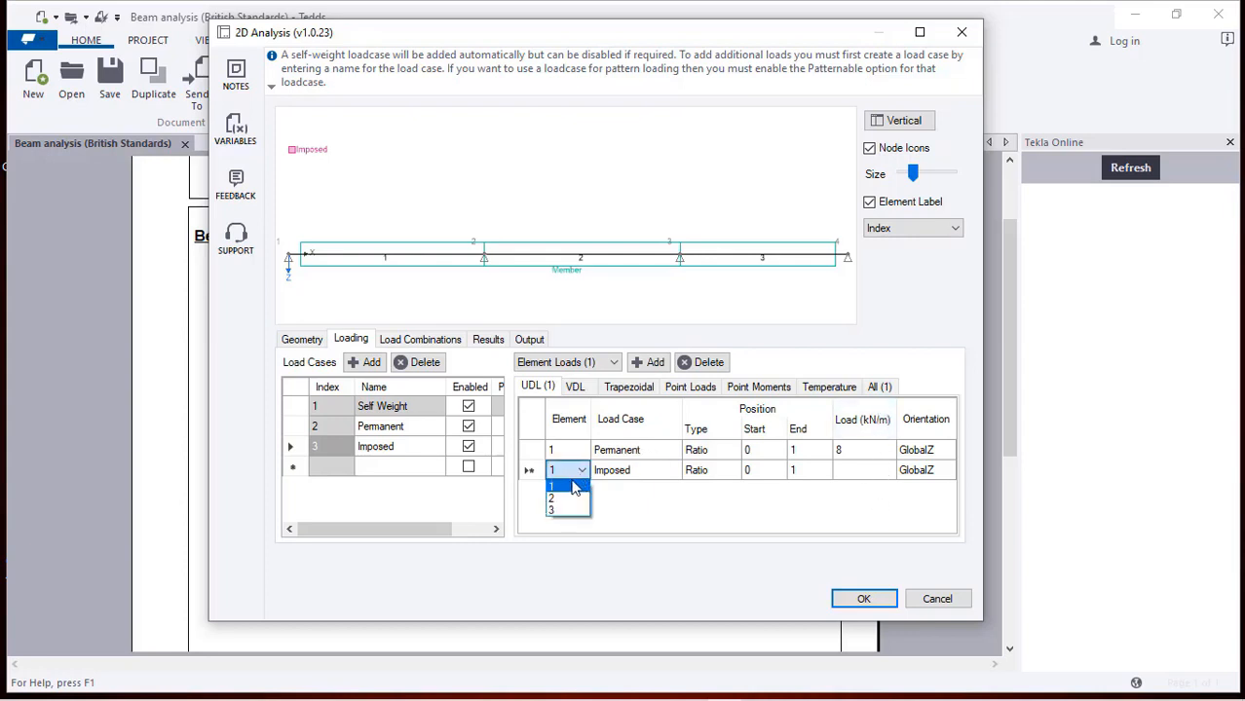
{"action": "left_click", "coordinate": [562, 491]}
{"action": "left_click", "coordinate": [583, 474]}
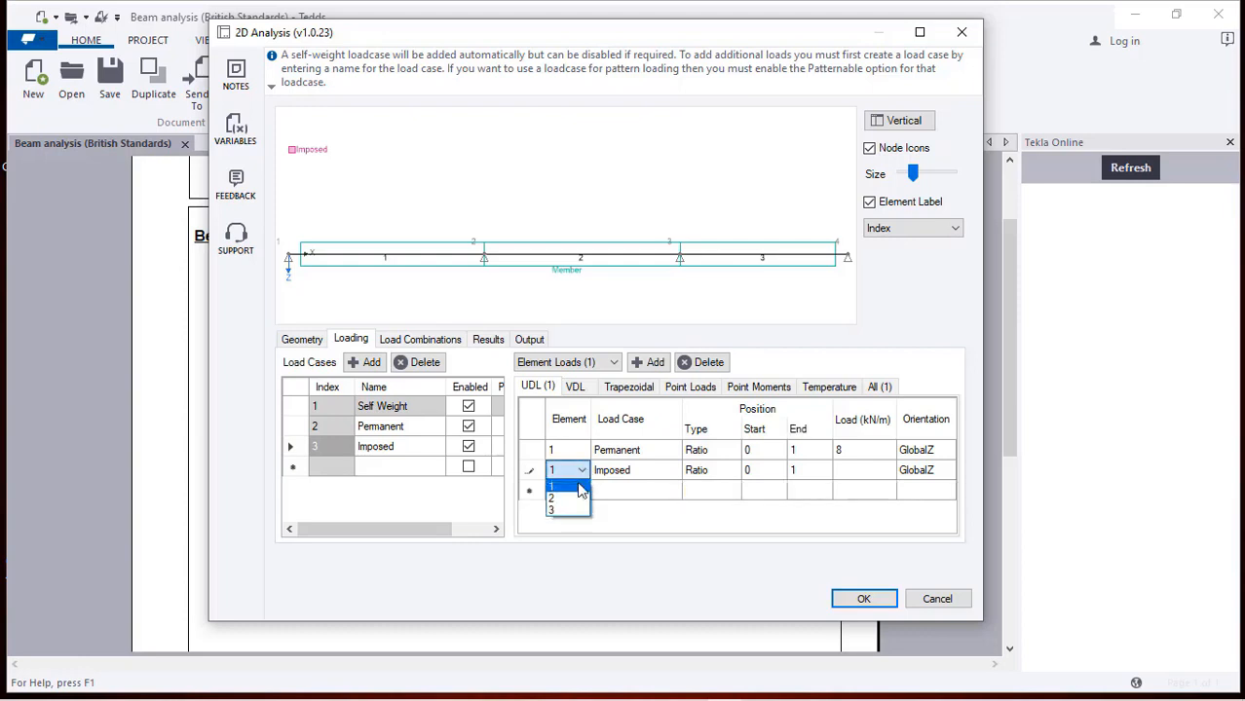
{"action": "left_click", "coordinate": [569, 498]}
{"action": "left_click", "coordinate": [672, 472]}
{"action": "left_click", "coordinate": [672, 471]}
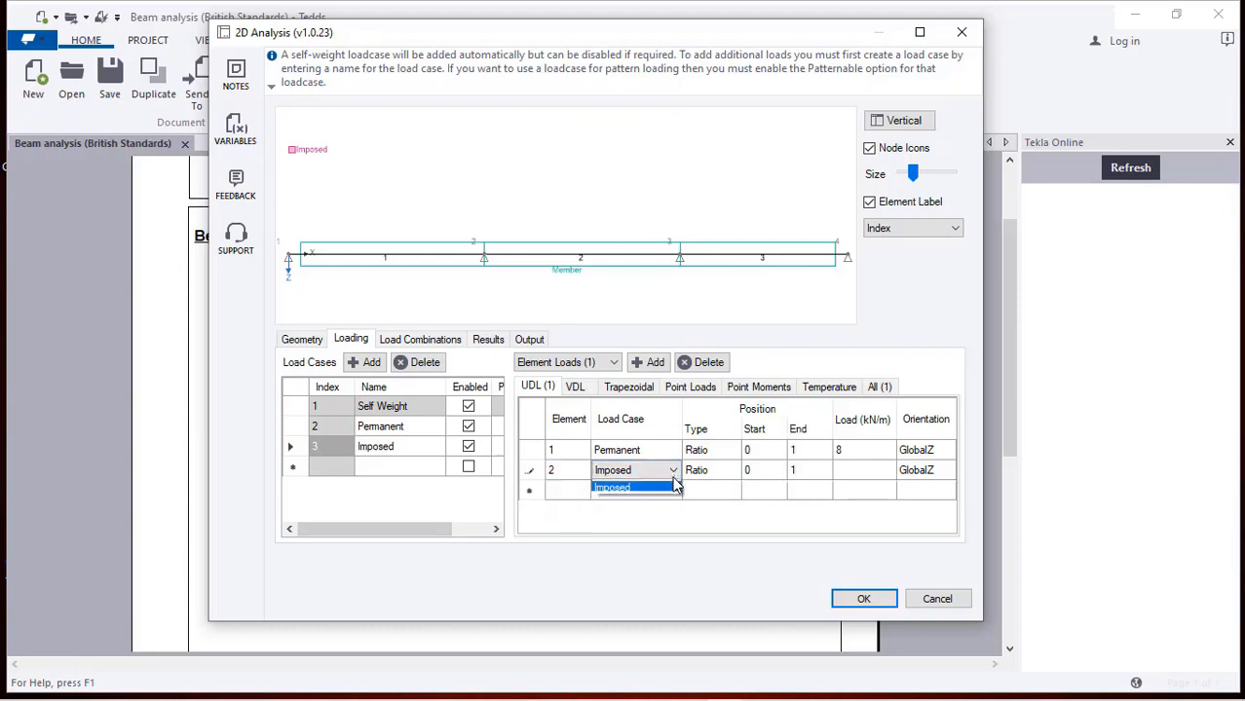
{"action": "left_click", "coordinate": [621, 486]}
{"action": "left_click", "coordinate": [843, 476]}
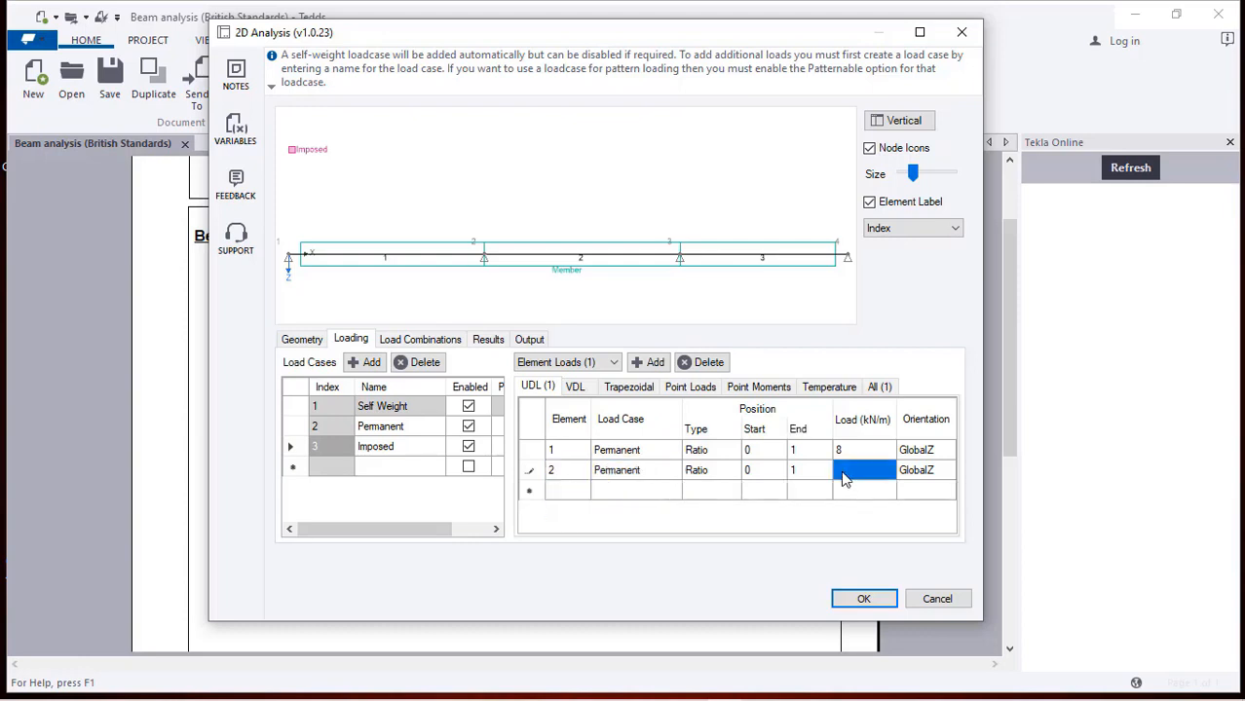
{"action": "left_click", "coordinate": [844, 472]}
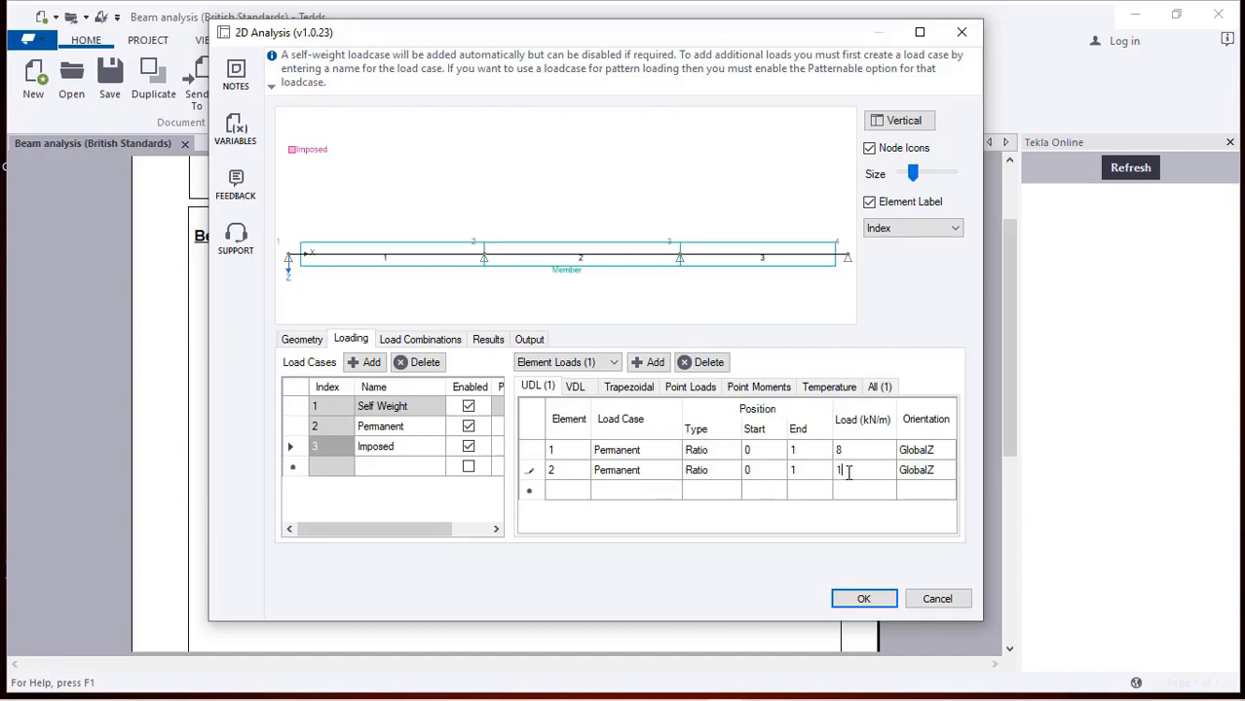
- Add a third UDL of 5 kN/m on element 3 and assign it to the Permanent load case
{"action": "left_click", "coordinate": [575, 490]}
{"action": "left_click", "coordinate": [581, 492]}
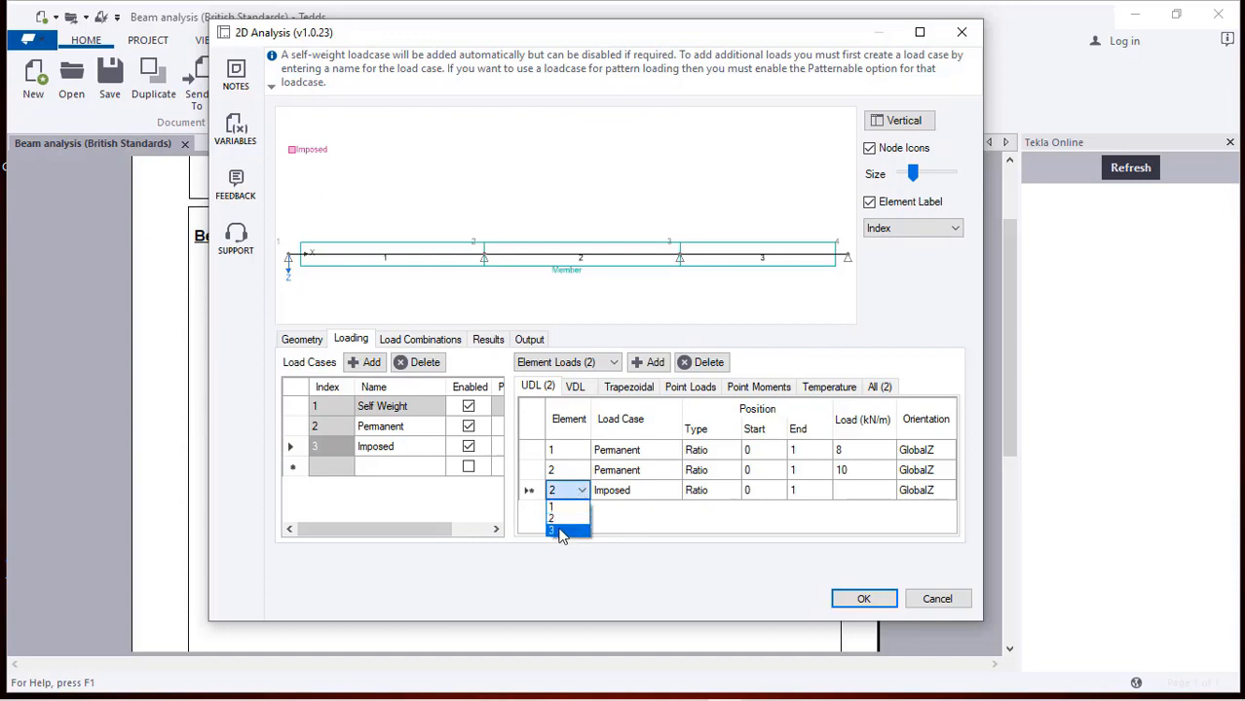
{"action": "left_click", "coordinate": [553, 525]}
{"action": "left_click", "coordinate": [855, 491]}
{"action": "left_click", "coordinate": [869, 494]}
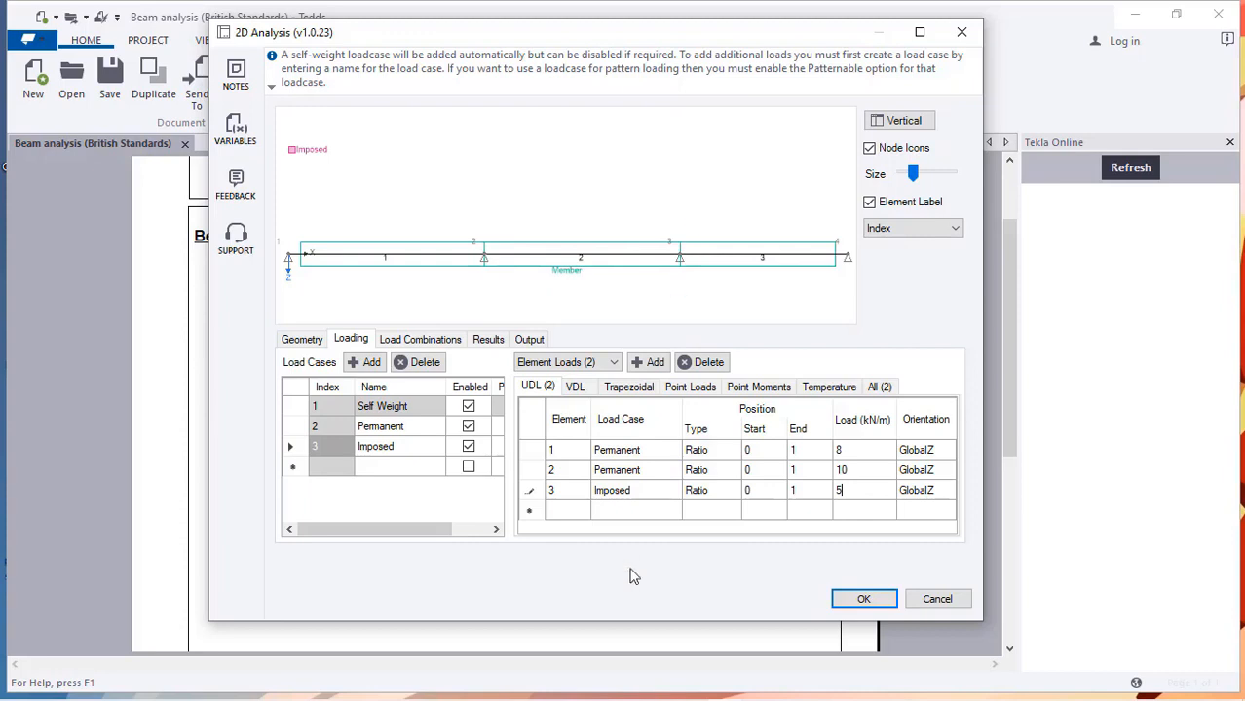
{"action": "left_click", "coordinate": [653, 492]}
{"action": "left_click", "coordinate": [672, 489]}
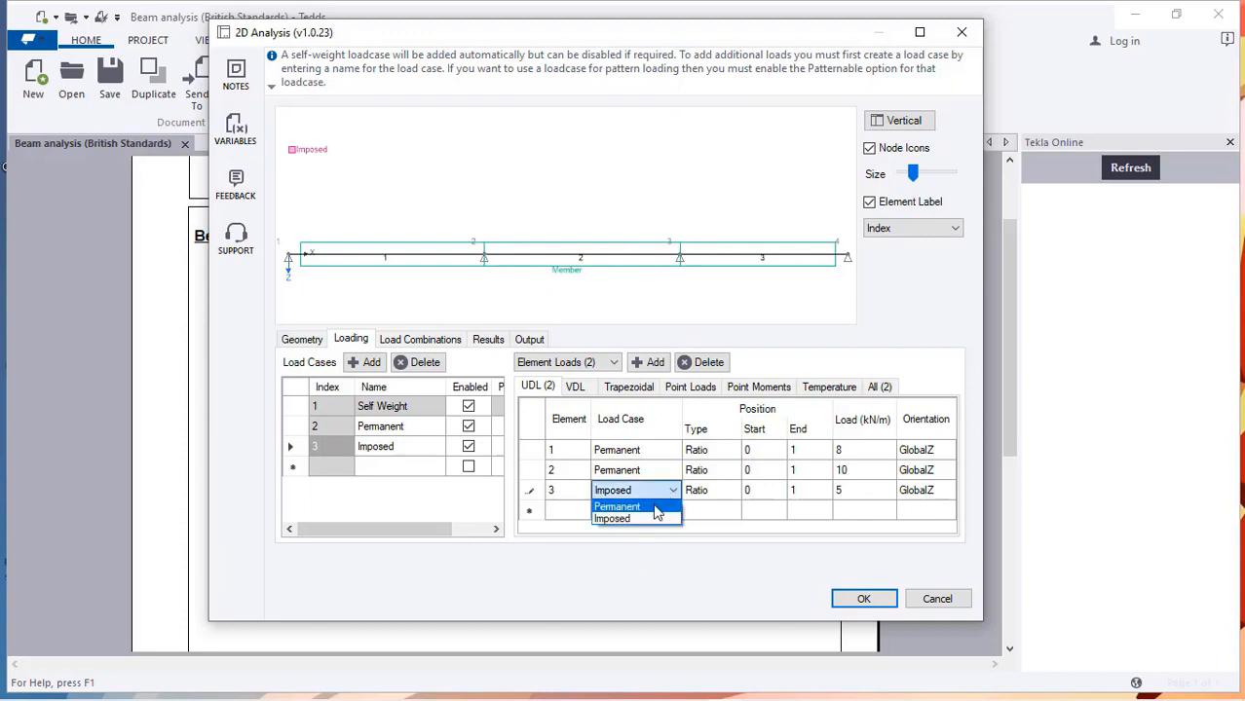
{"action": "left_click", "coordinate": [585, 505]}
- Add a UDL of 12 kN/m on element 1 in the Imposed load case
{"action": "left_click", "coordinate": [568, 511]}
{"action": "left_click", "coordinate": [574, 510]}
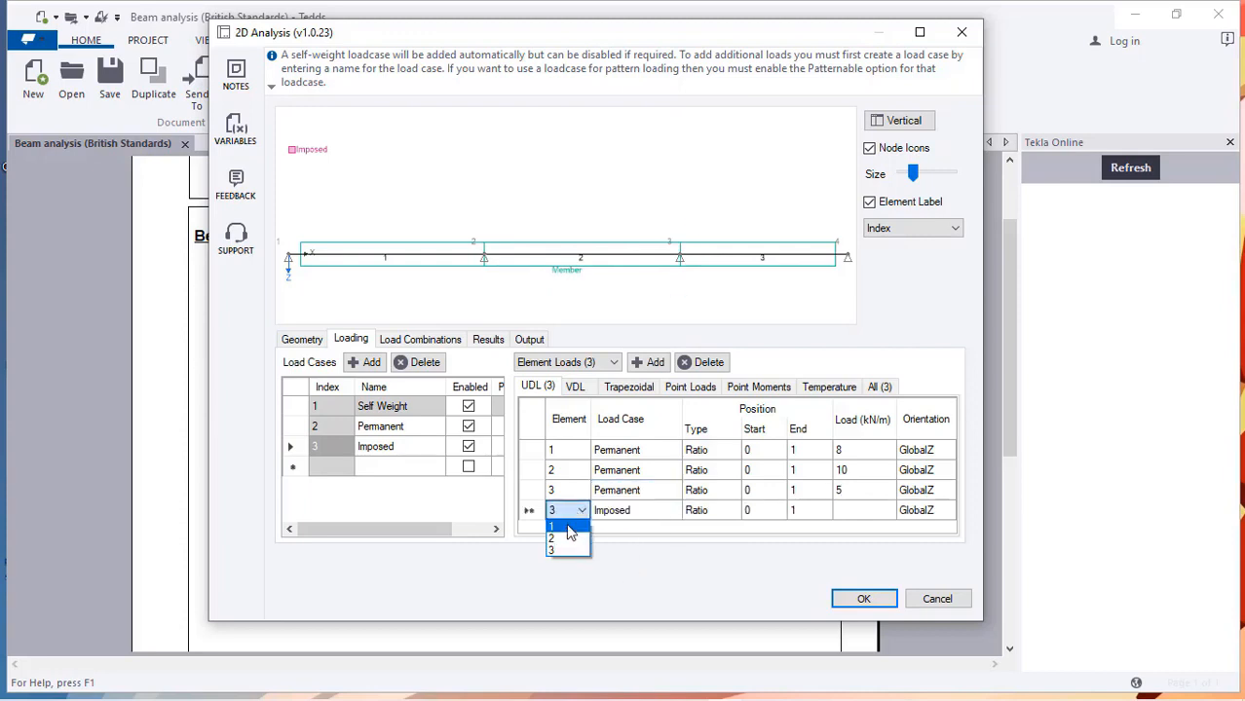
{"action": "left_click", "coordinate": [570, 525]}
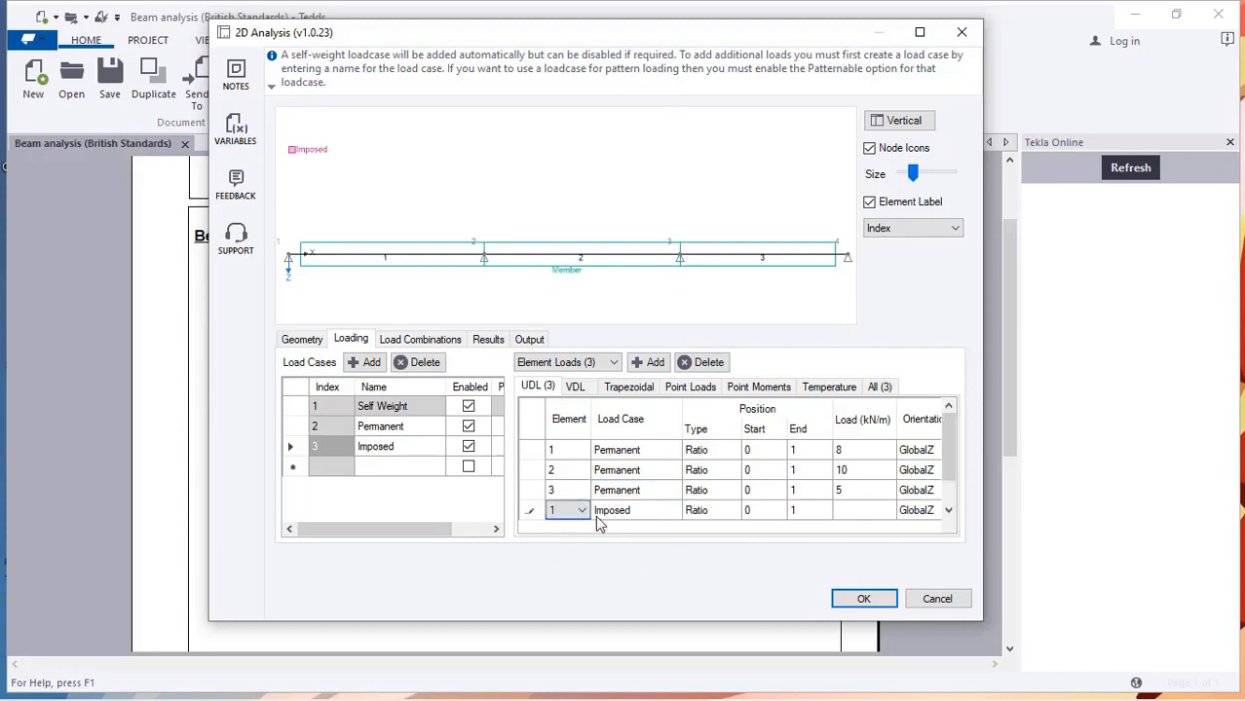
{"action": "left_click", "coordinate": [857, 506]}
{"action": "left_click", "coordinate": [857, 506]}
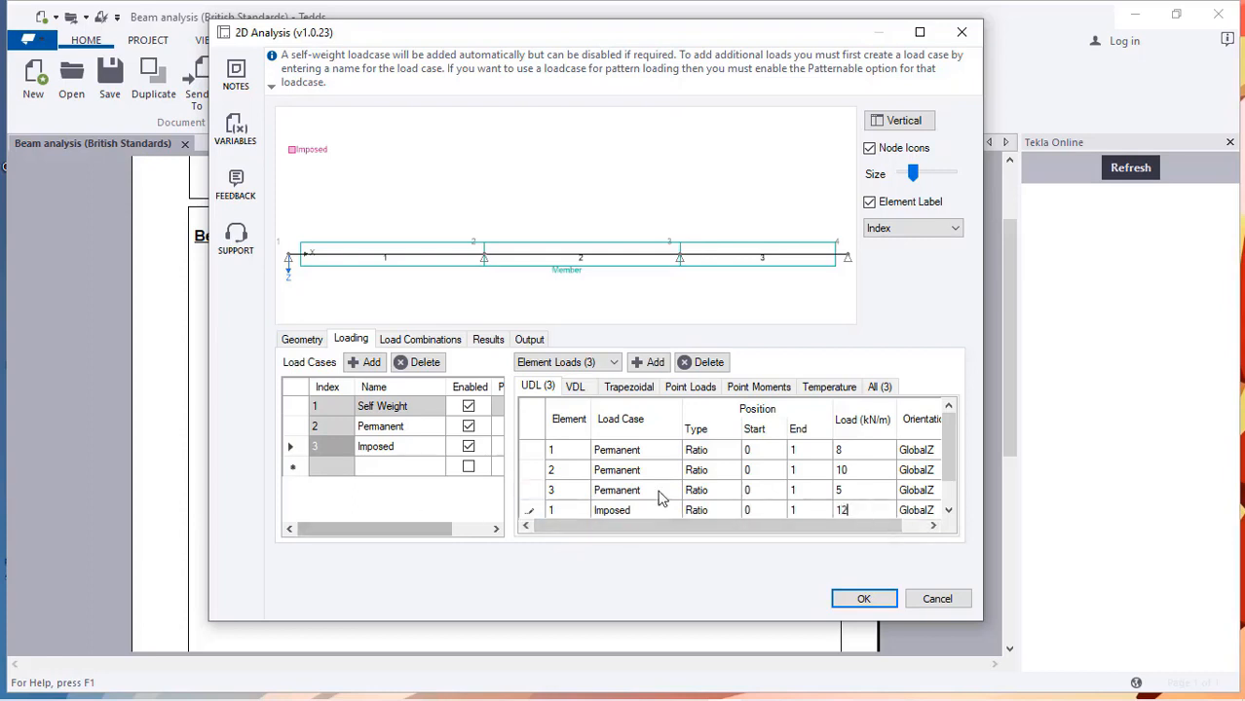
- Add a UDL of 15 kN/m on element 2 in the Imposed load case
{"action": "scroll", "coordinate": [672, 485], "scroll_direction": "down", "scroll_amount": 2}
{"action": "left_click", "coordinate": [584, 493]}
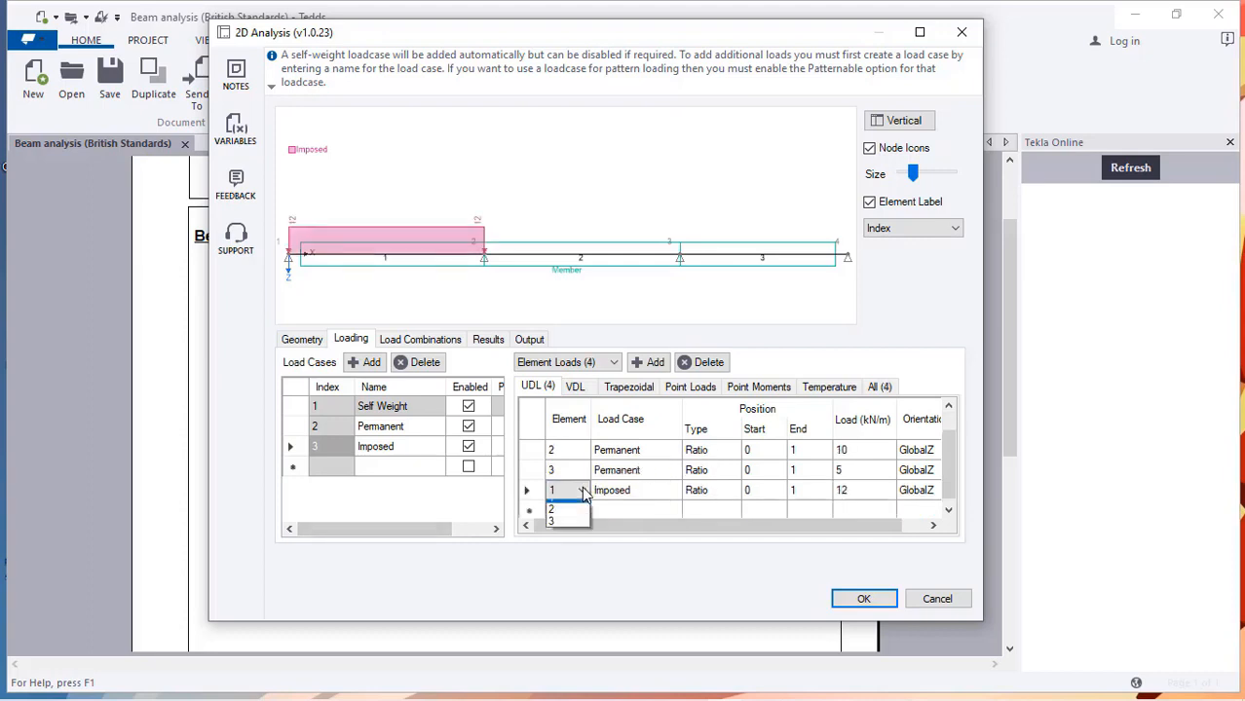
{"action": "left_click", "coordinate": [584, 511]}
{"action": "left_click", "coordinate": [584, 513]}
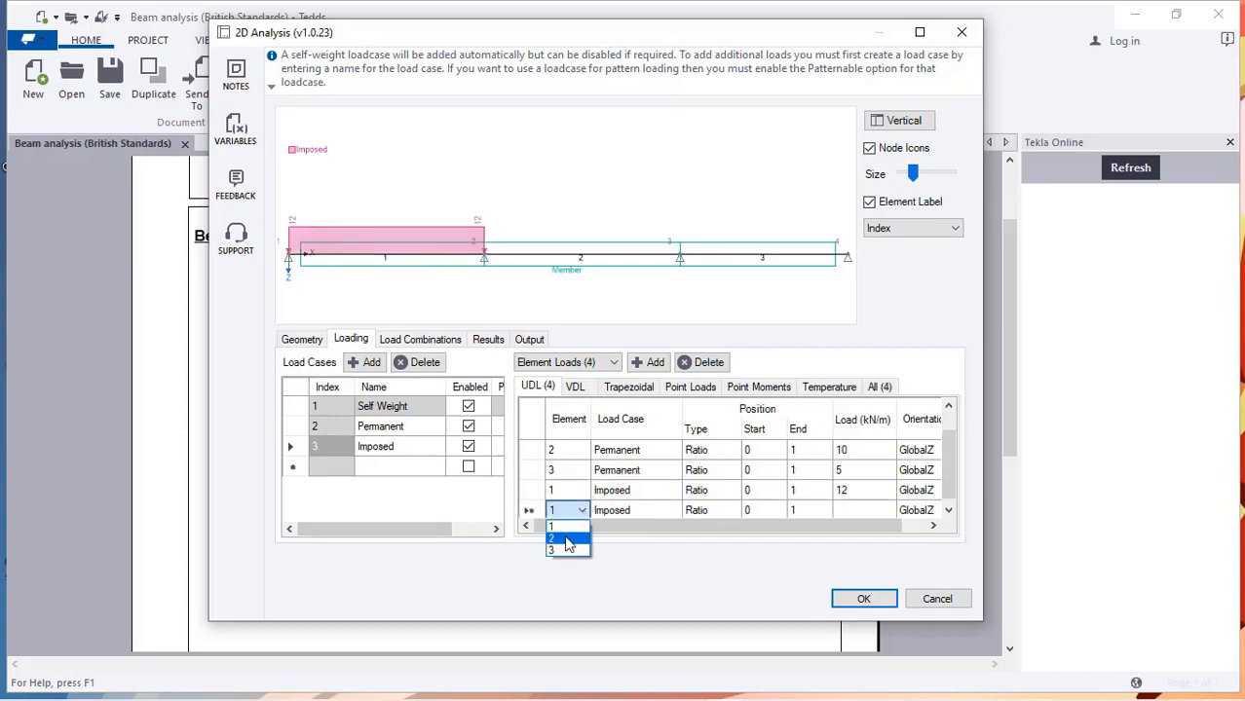
{"action": "left_click", "coordinate": [560, 533]}
{"action": "left_click", "coordinate": [861, 508]}
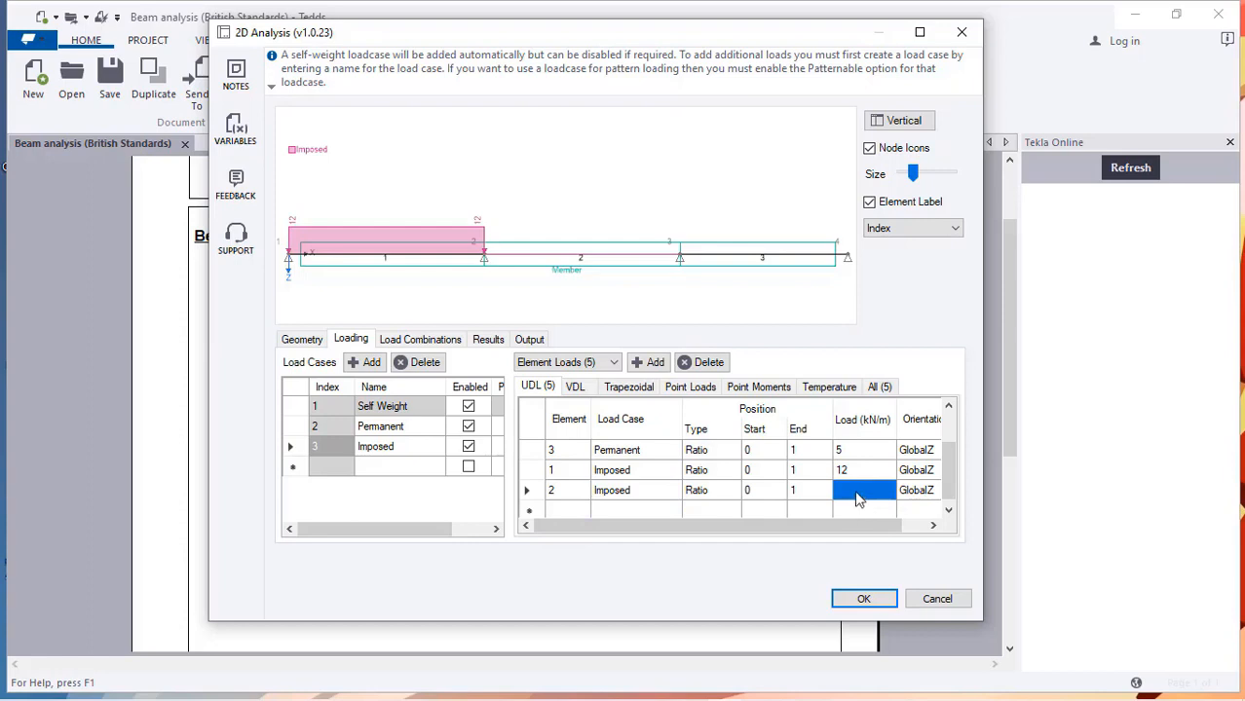
{"action": "left_click", "coordinate": [857, 492]}
{"action": "type", "text": "15"}
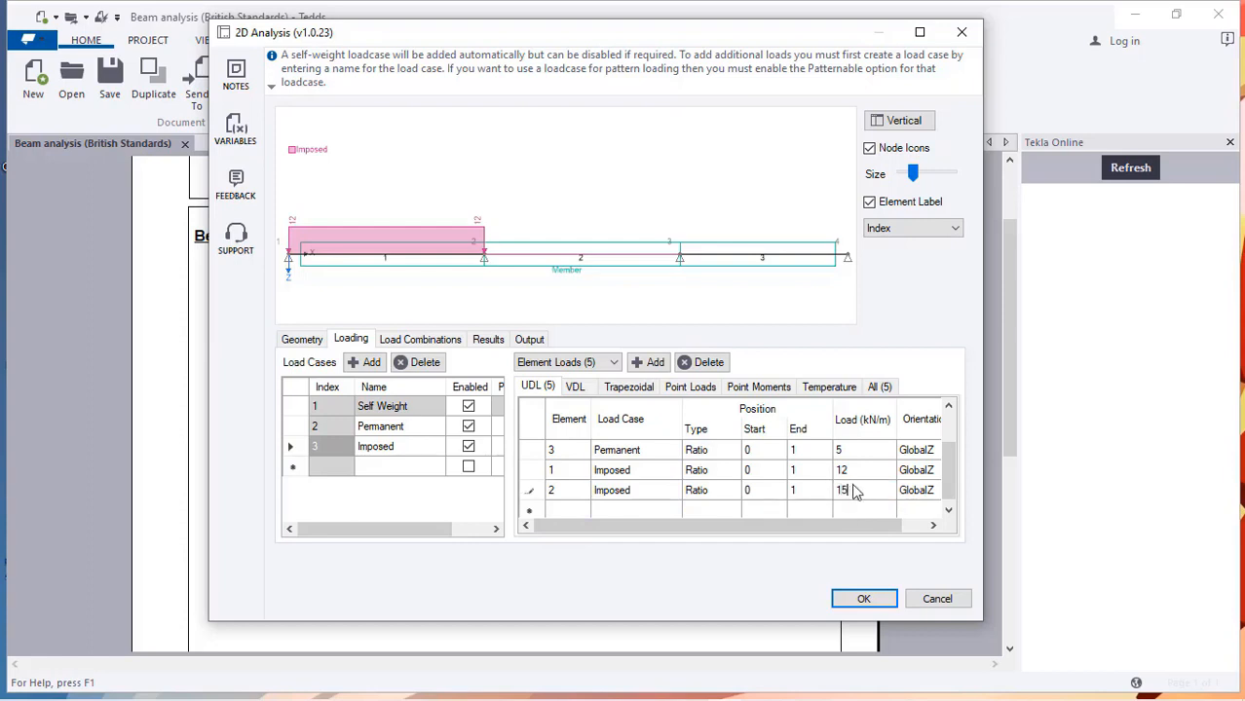
- Add a UDL of 10 kN/m on element 3 in the Imposed load case
{"action": "left_click", "coordinate": [581, 513]}
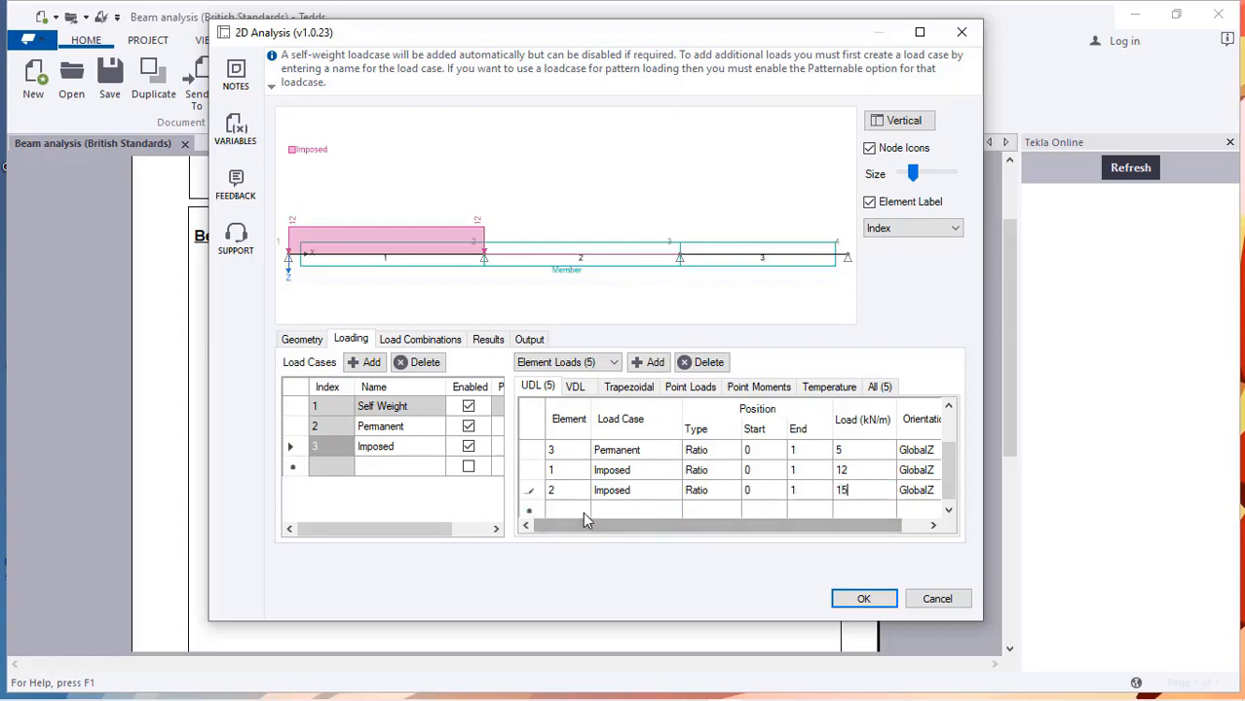
{"action": "left_click", "coordinate": [584, 511]}
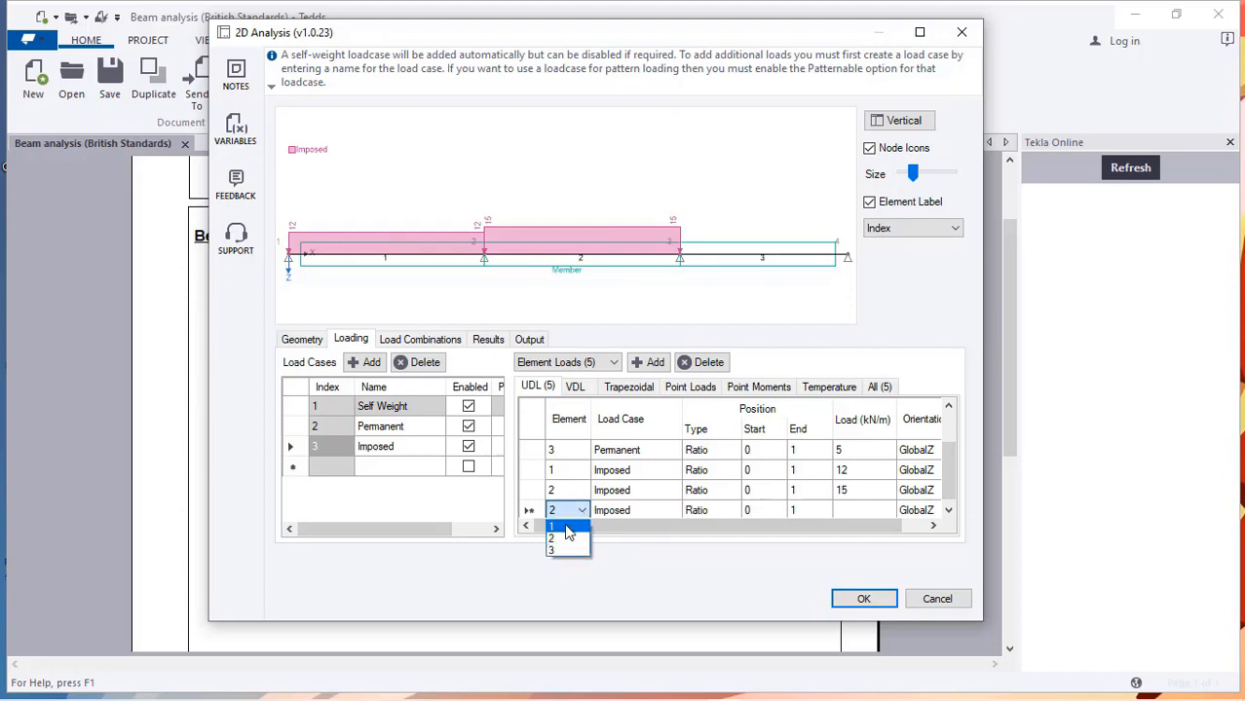
{"action": "left_click", "coordinate": [564, 554]}
{"action": "left_click", "coordinate": [844, 507]}
{"action": "type", "text": "10"}
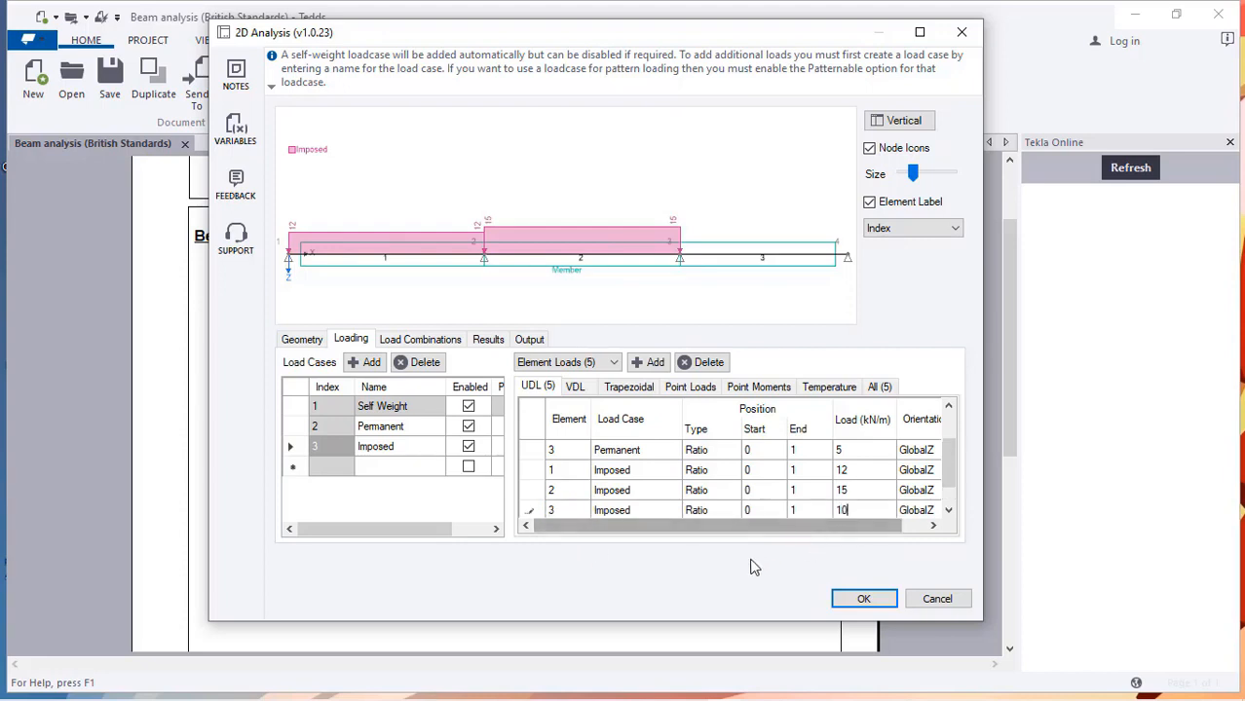
- Create a load combination named Dead+Imposed
{"action": "left_click", "coordinate": [434, 340]}
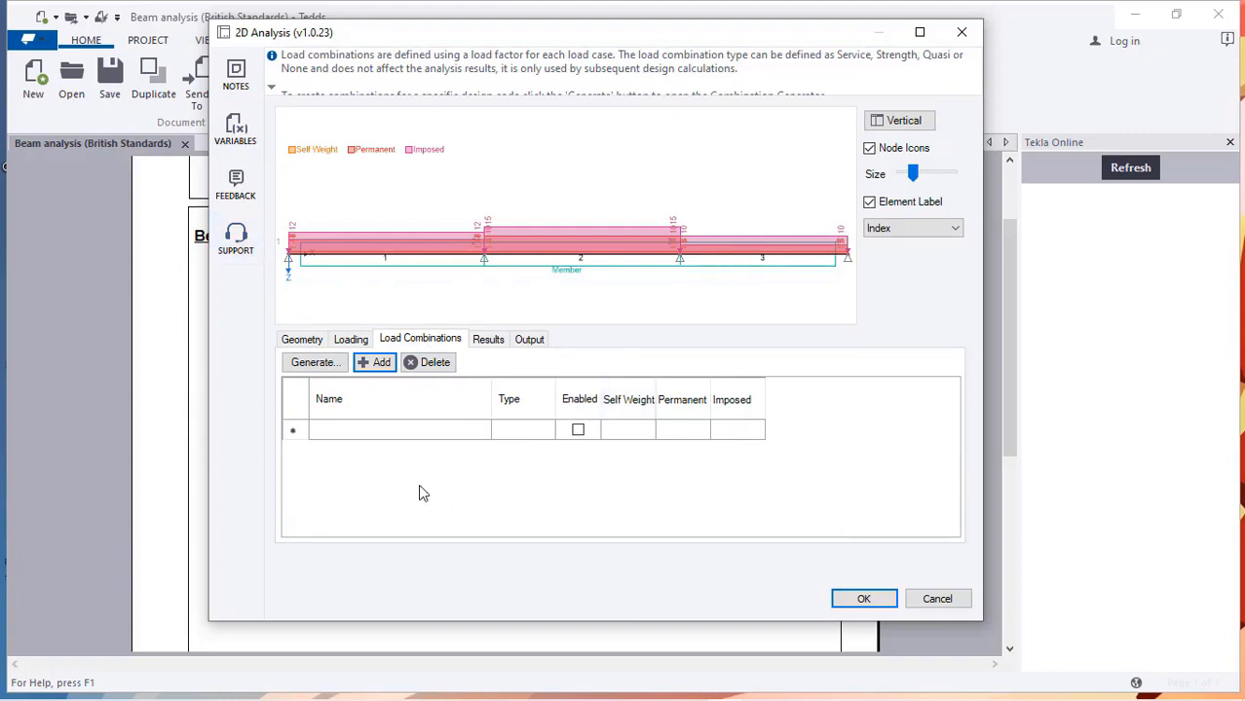
{"action": "left_click", "coordinate": [361, 437]}
{"action": "left_click", "coordinate": [362, 437]}
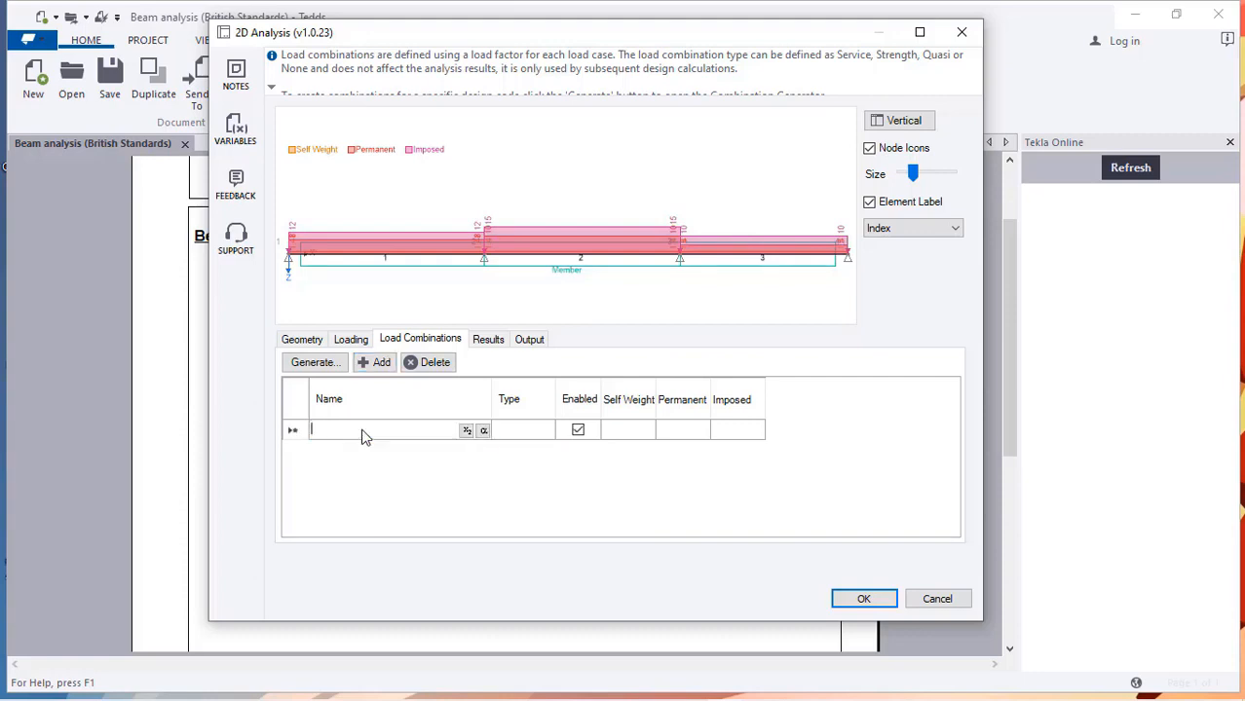
{"action": "type", "text": "Dead+Imposed"}
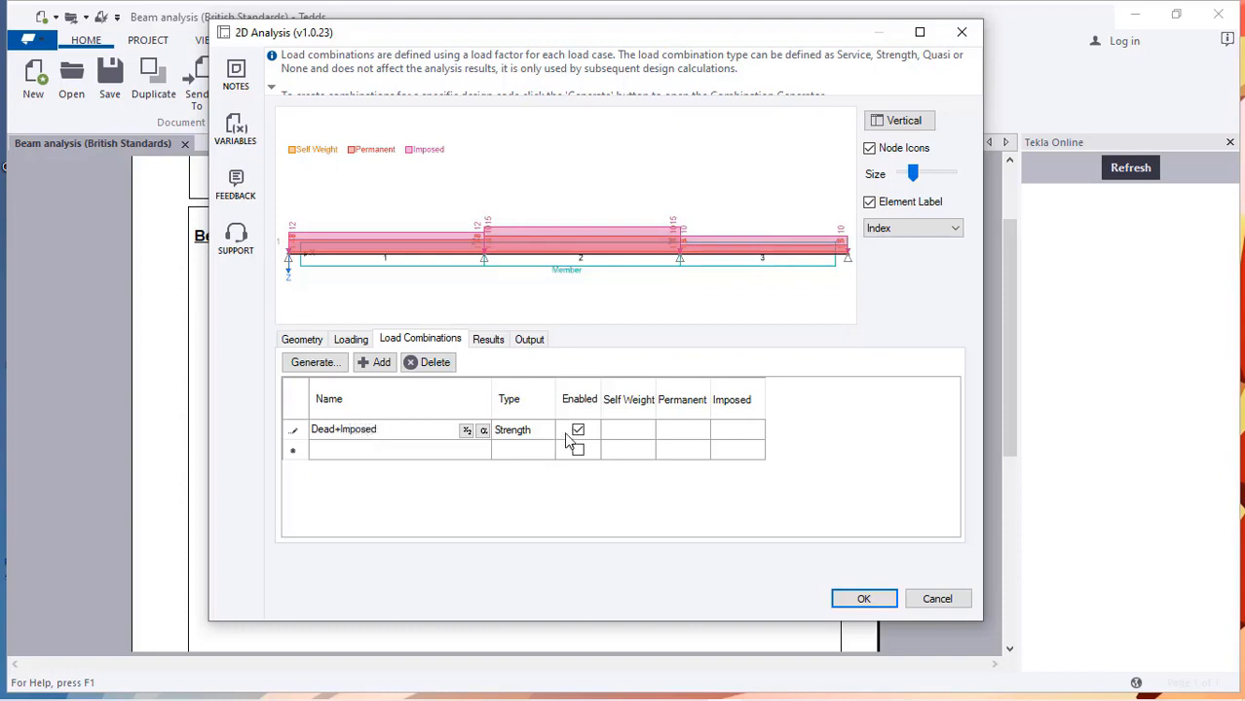
{"action": "left_click", "coordinate": [620, 434]}
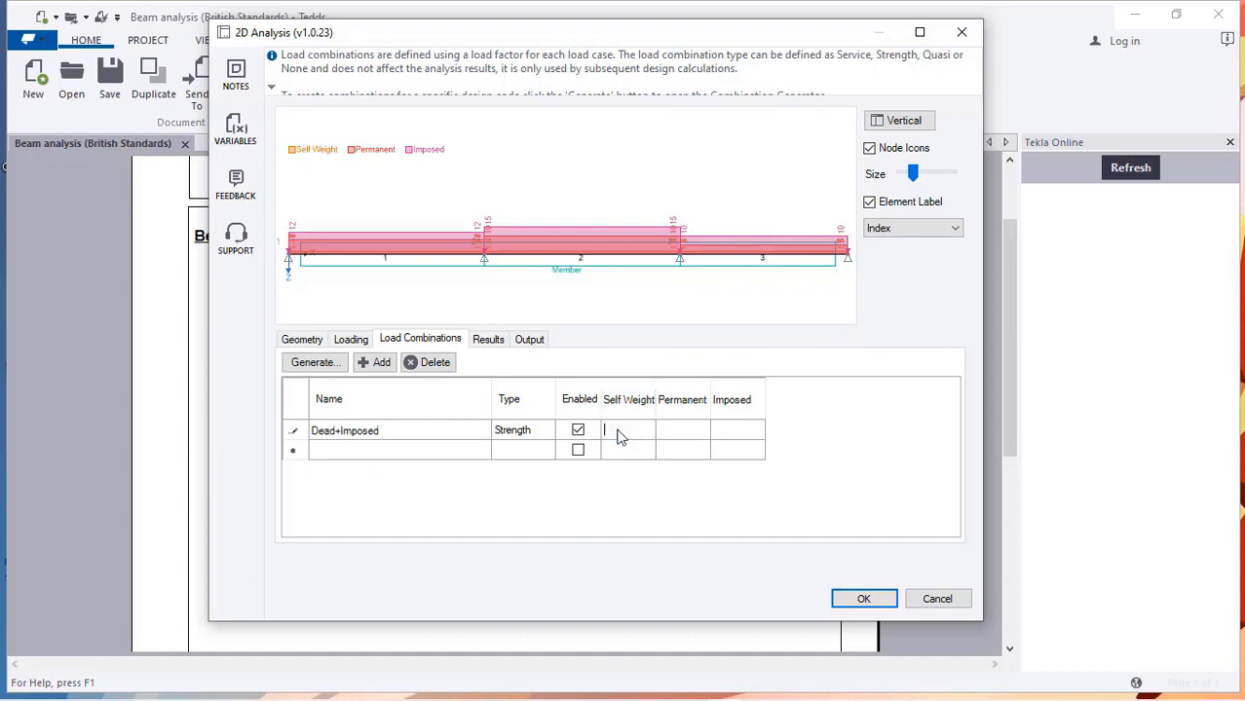
{"action": "left_click", "coordinate": [684, 436]}
{"action": "left_click", "coordinate": [683, 428]}
{"action": "left_click", "coordinate": [737, 436]}
{"action": "left_click", "coordinate": [737, 436]}
- Delete the Dead+Imposed load combination
{"action": "left_click", "coordinate": [293, 436]}
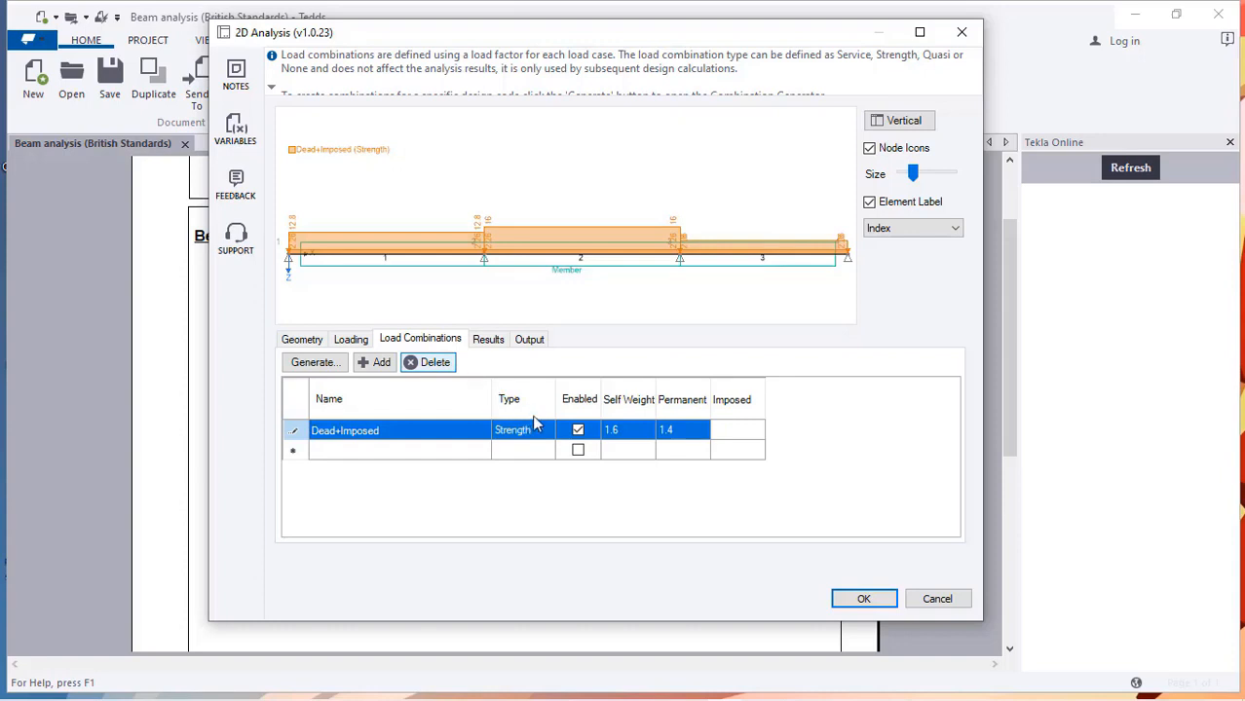
{"action": "left_click", "coordinate": [428, 362]}
{"action": "left_click", "coordinate": [650, 424]}
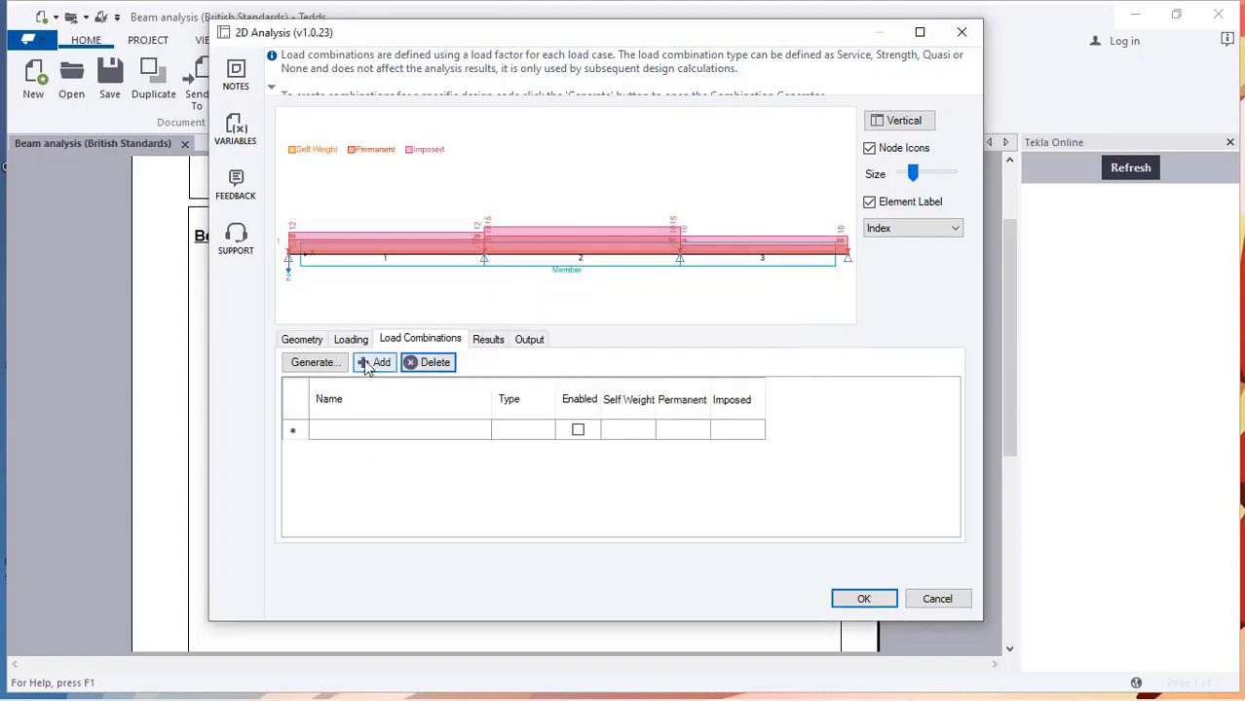
- Generate the load combinations for design code BS from the code-defined 1.4D + 1.6I + 1.6S combination
{"action": "left_click", "coordinate": [312, 363]}
{"action": "left_click", "coordinate": [339, 96]}
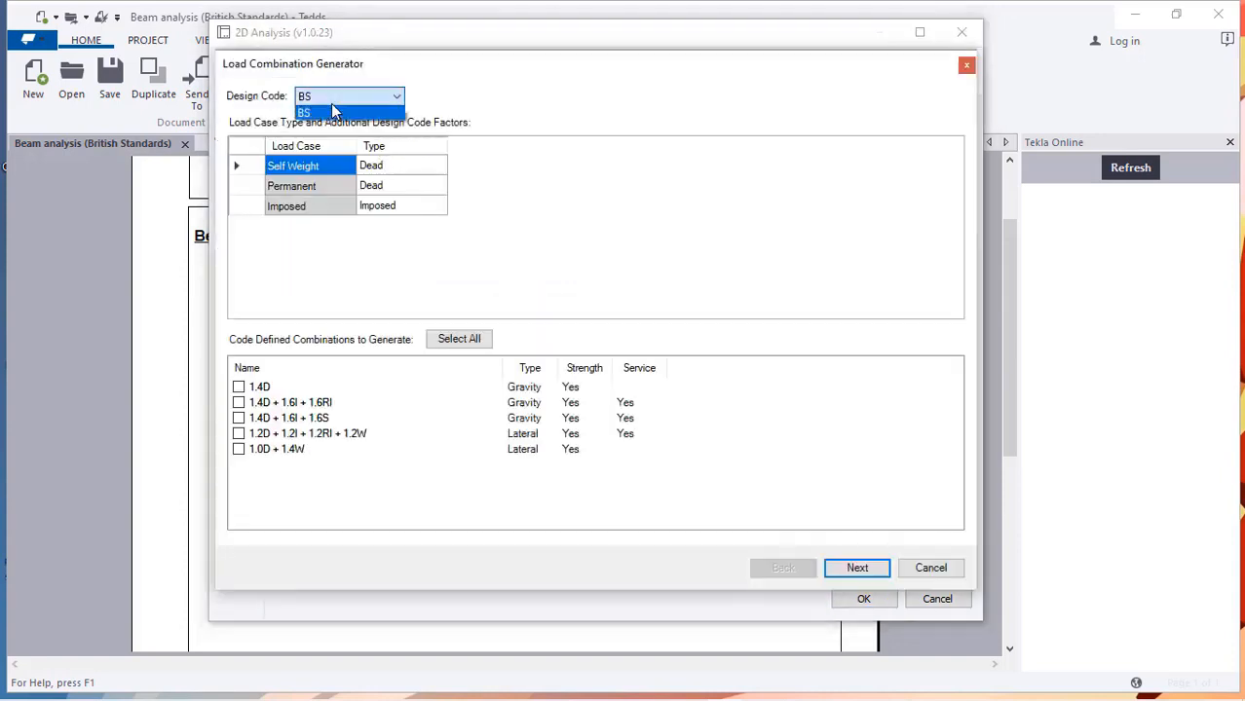
{"action": "left_click", "coordinate": [339, 105]}
{"action": "left_click", "coordinate": [337, 98]}
{"action": "left_click", "coordinate": [337, 100]}
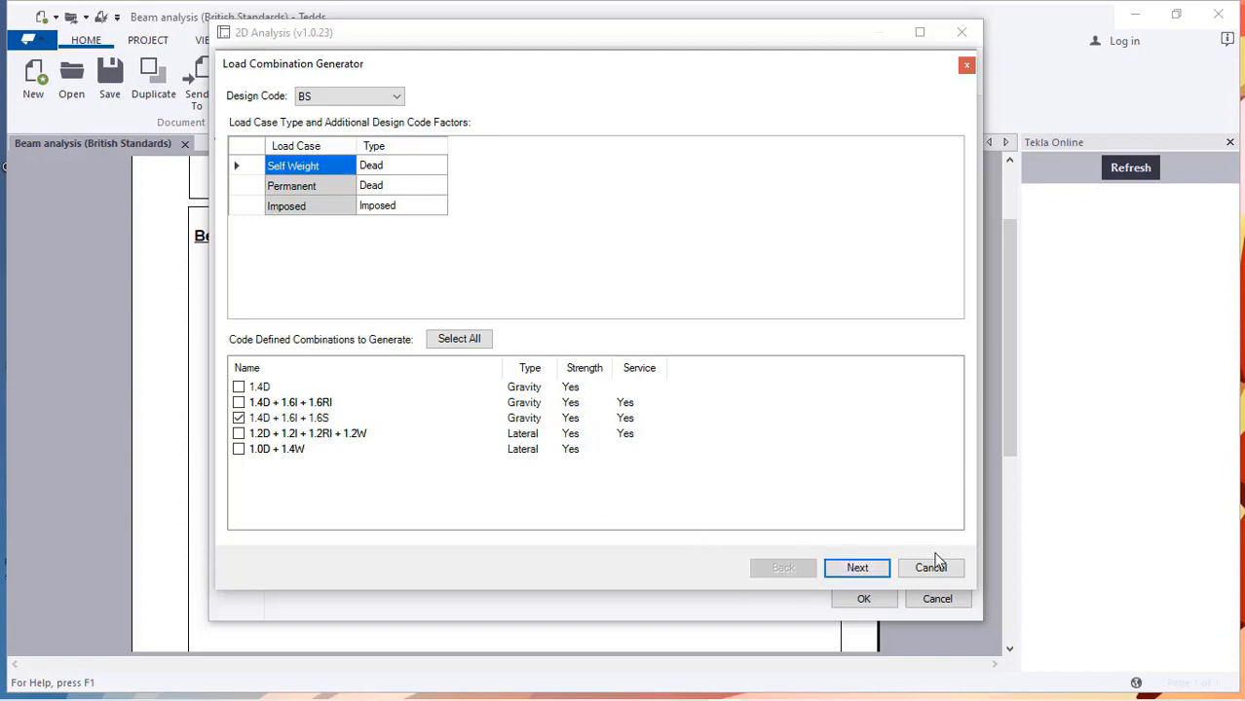
{"action": "left_click", "coordinate": [875, 568]}
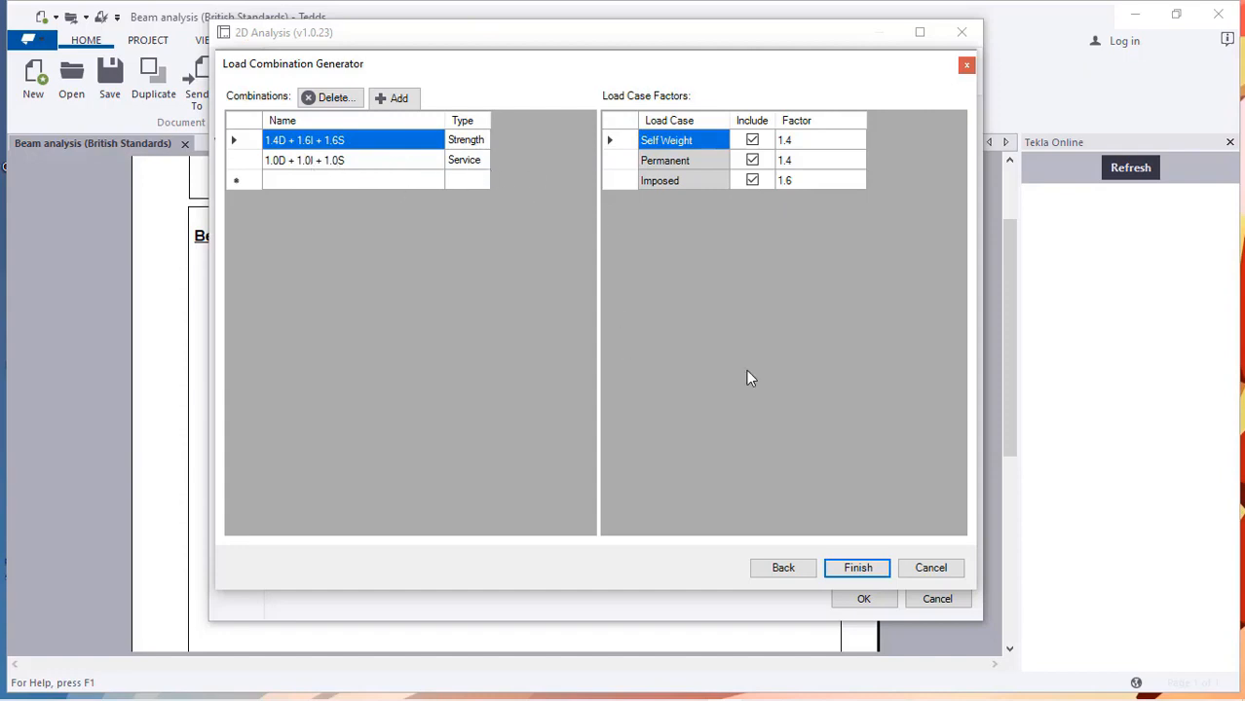
{"action": "left_click", "coordinate": [843, 567]}
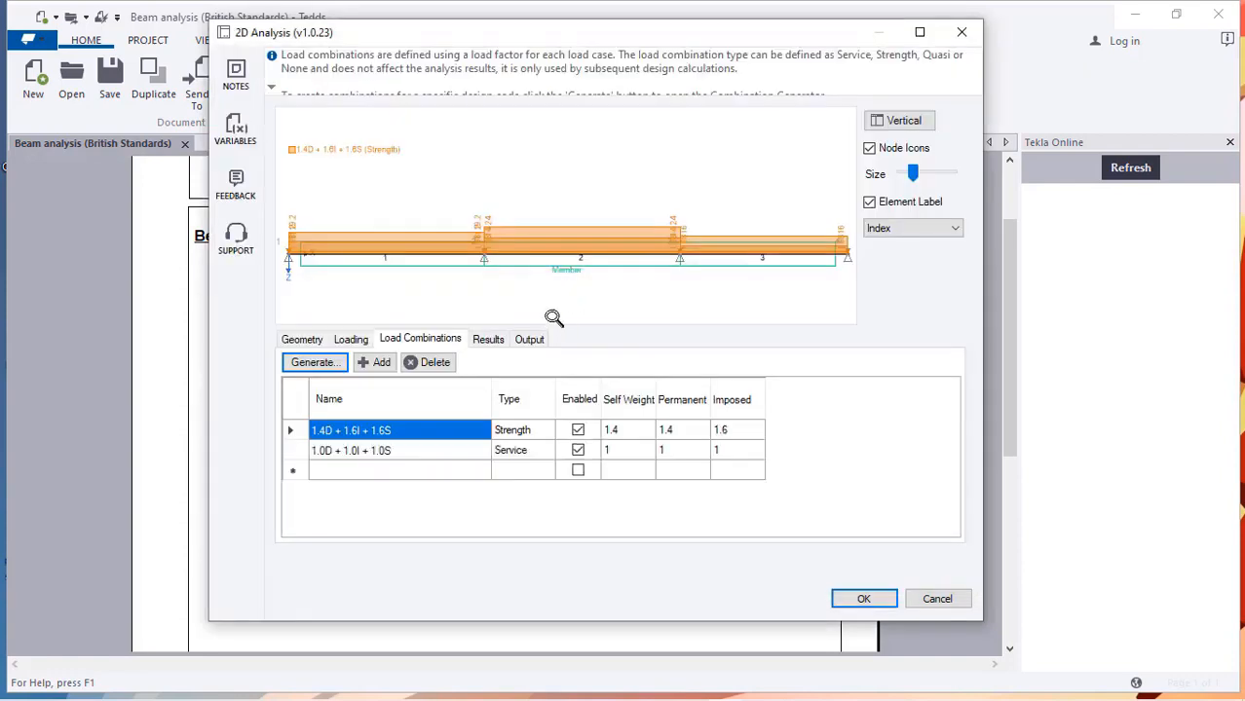
- Run the analysis and examine the bending moment diagram and the node, element and member results
{"action": "left_click", "coordinate": [488, 340]}
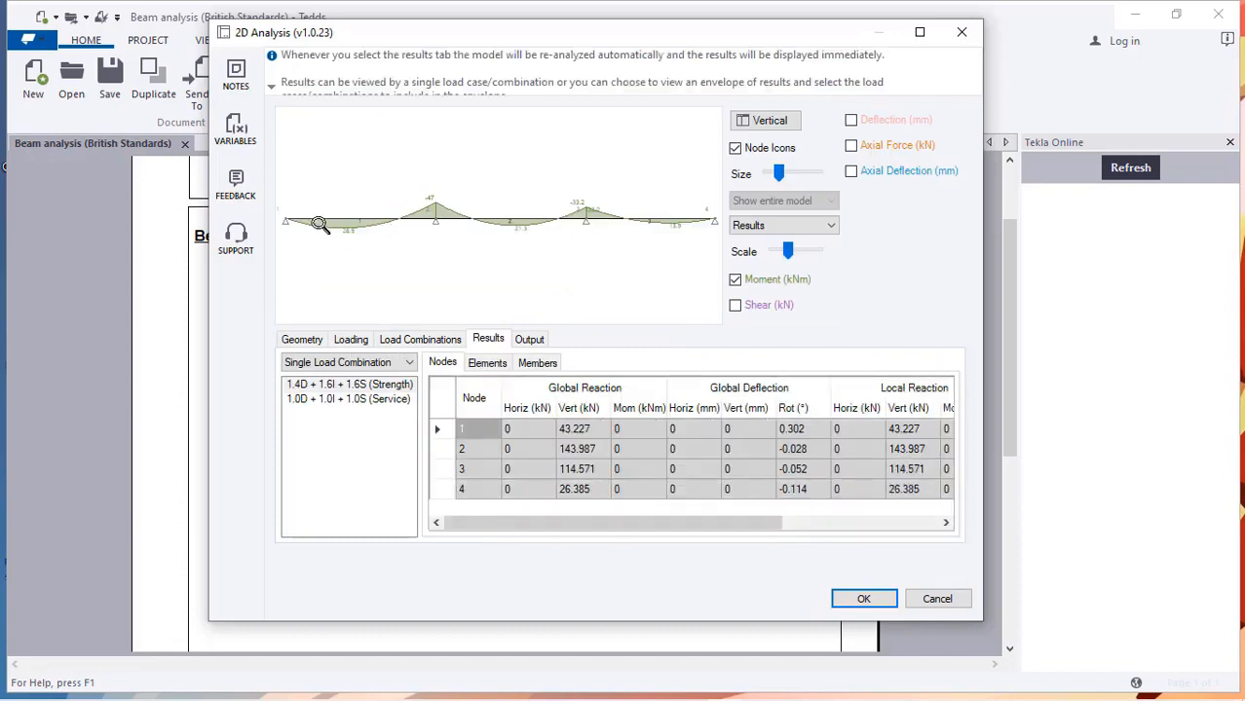
{"action": "left_click", "coordinate": [485, 363]}
{"action": "left_click", "coordinate": [536, 363]}
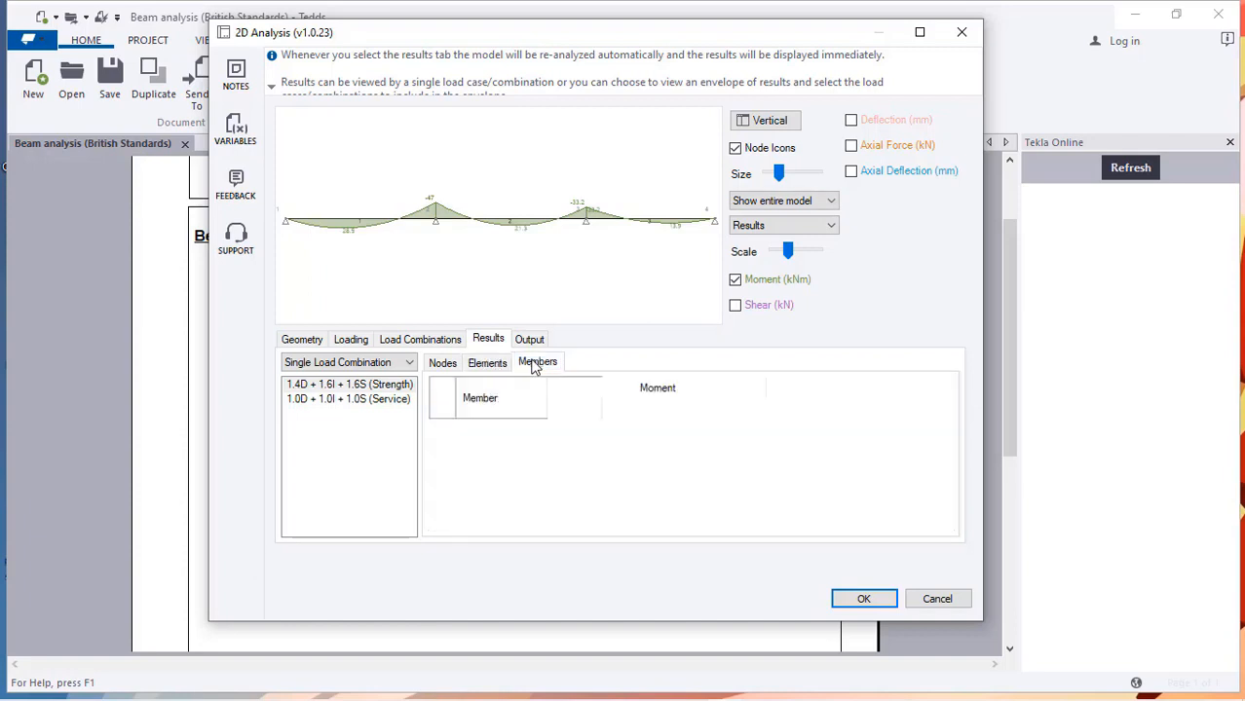
- Set the output to include results for each Load Combination, keeping sketches for Model and tables for Elements
{"action": "left_click", "coordinate": [530, 340]}
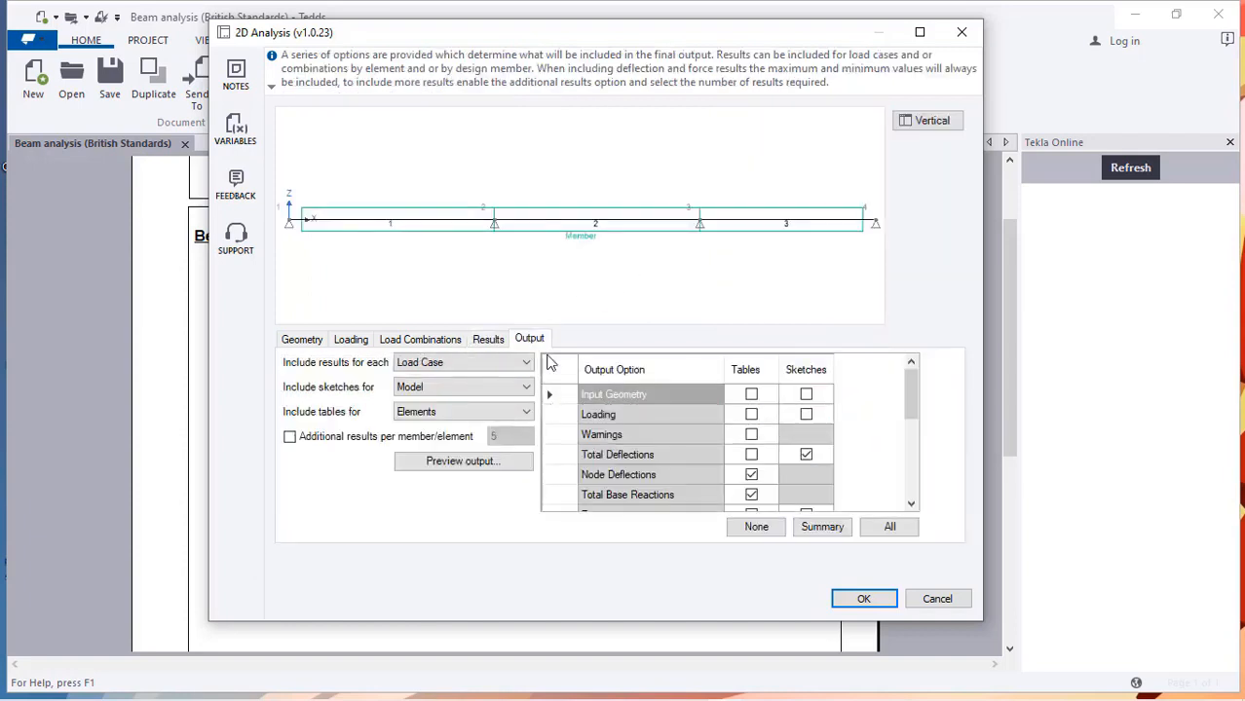
{"action": "left_click", "coordinate": [449, 369]}
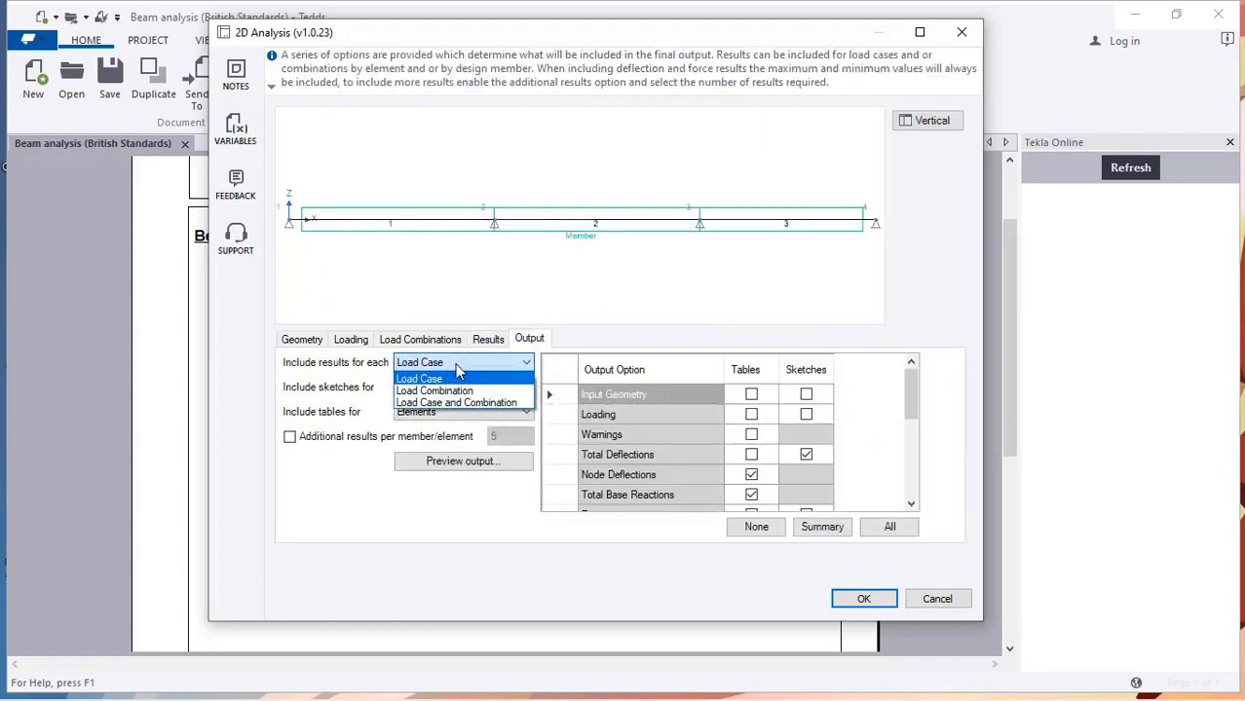
{"action": "left_click", "coordinate": [456, 391]}
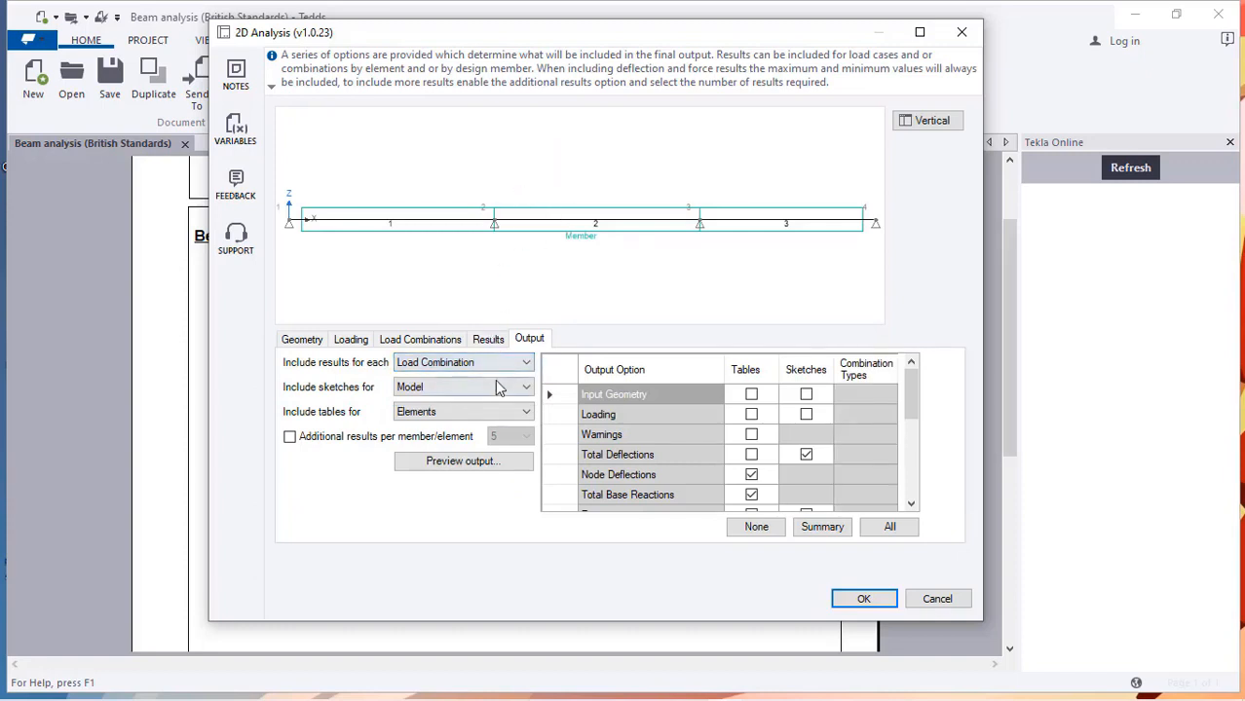
{"action": "left_click", "coordinate": [496, 388]}
{"action": "left_click", "coordinate": [457, 398]}
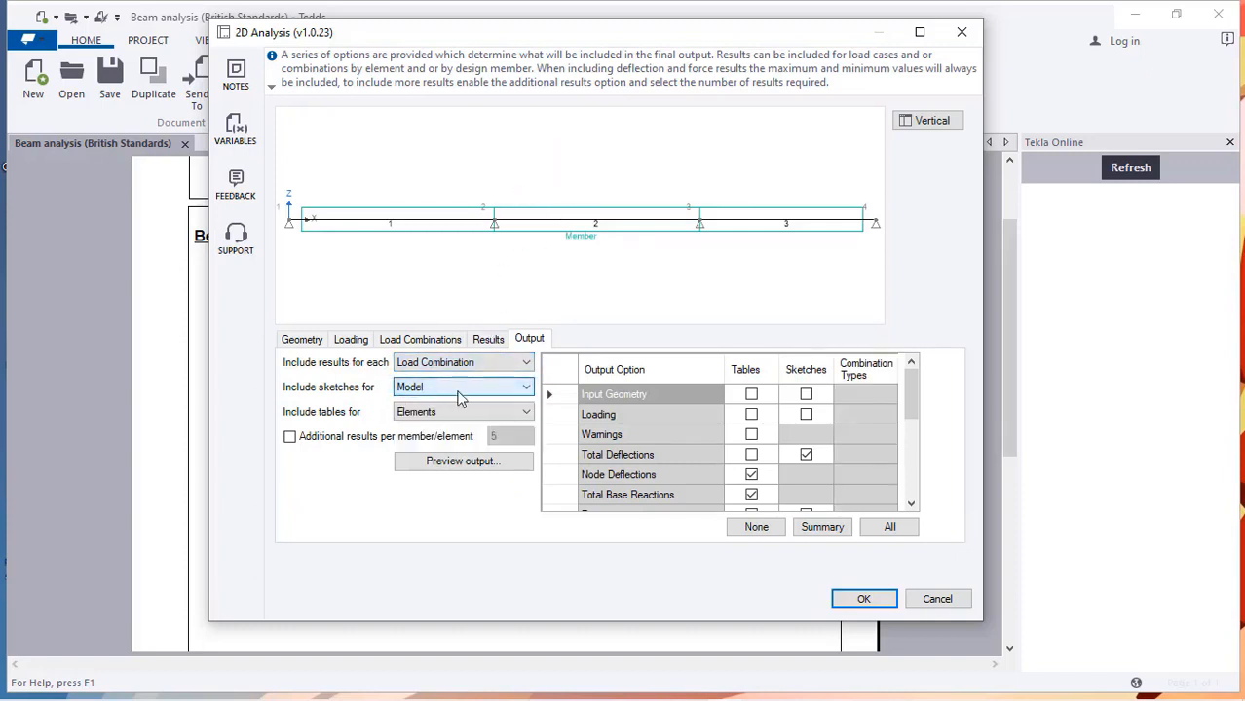
{"action": "left_click", "coordinate": [453, 412]}
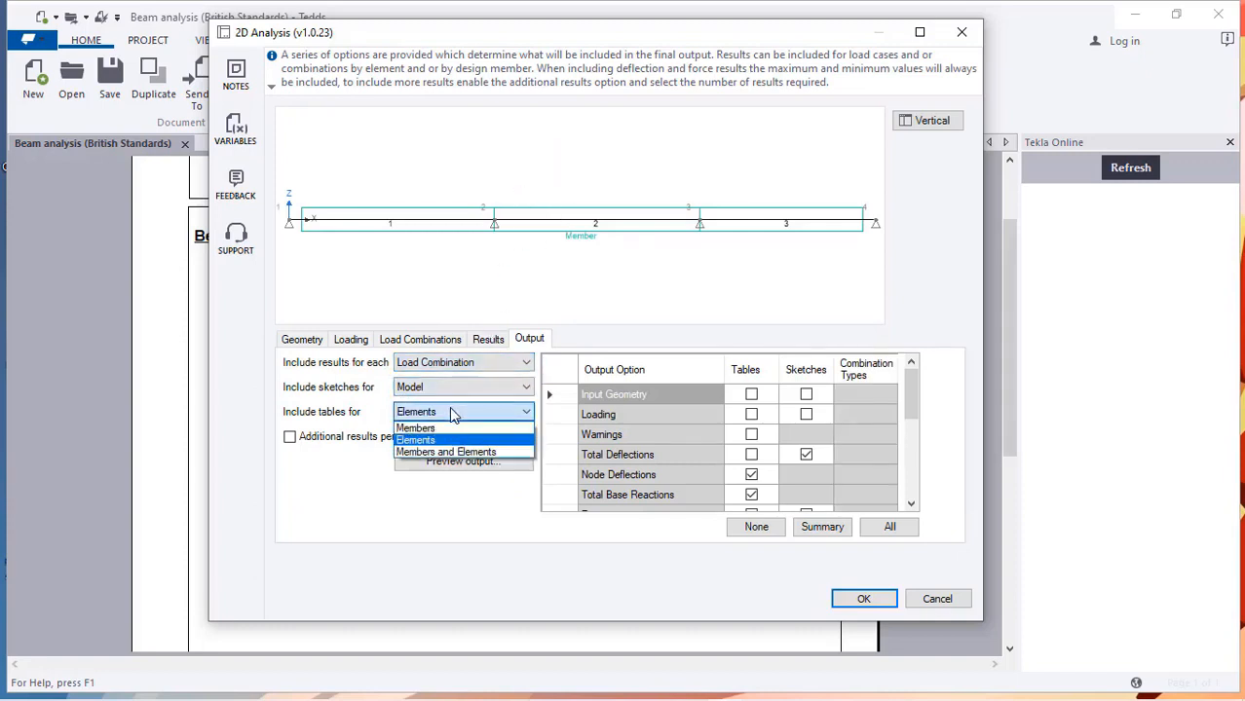
{"action": "left_click", "coordinate": [451, 414]}
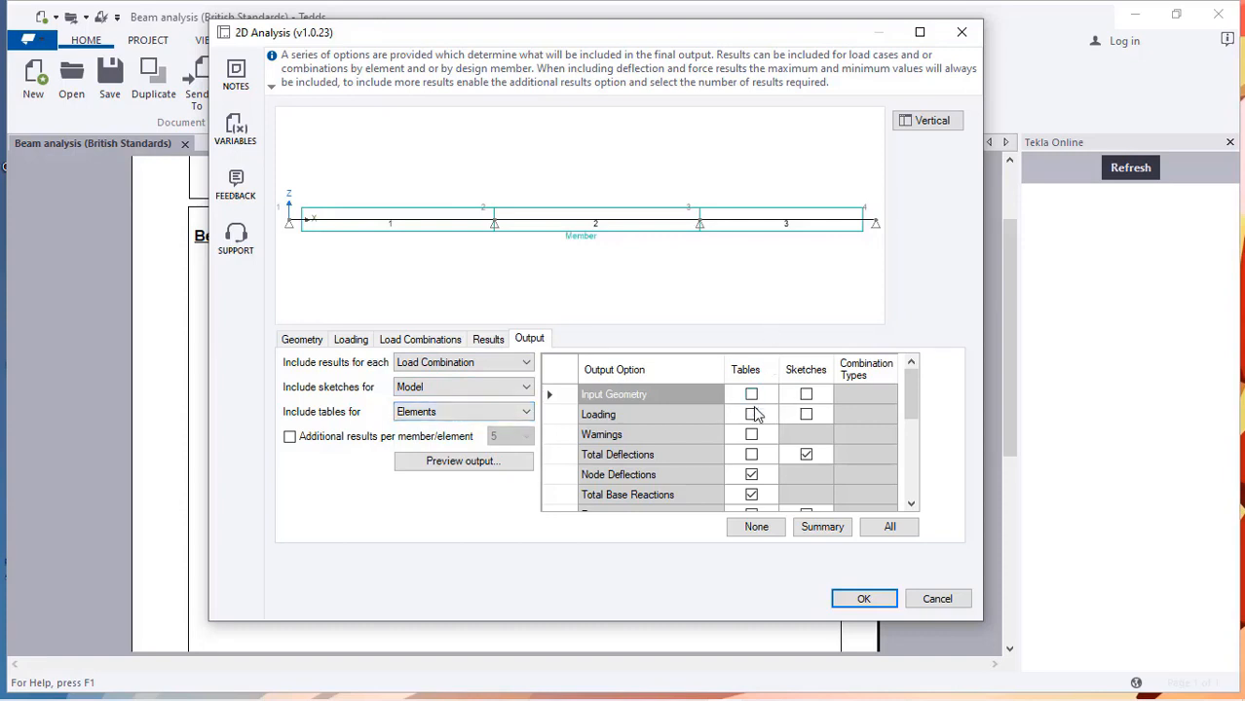
- Include the Loading, Total Deflections and Deflections tables in the output, and accept the analysis to write it to the document
{"action": "left_click", "coordinate": [756, 415]}
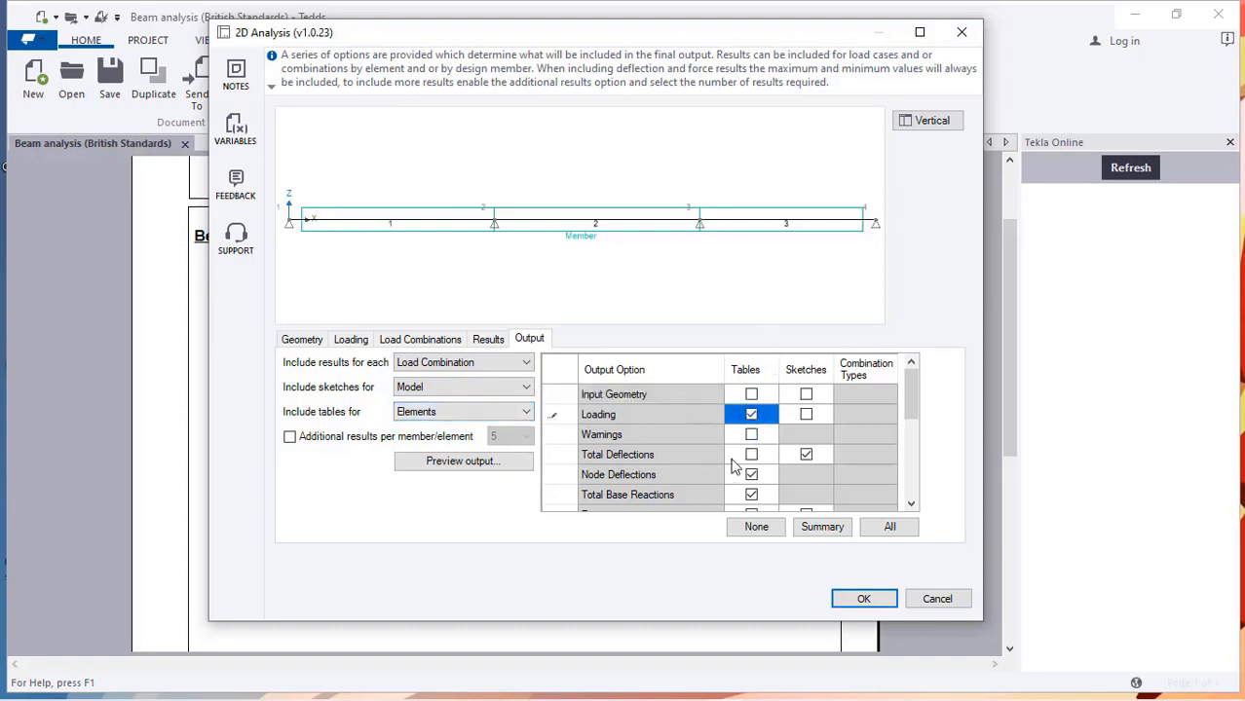
{"action": "scroll", "coordinate": [745, 450], "scroll_direction": "down", "scroll_amount": 1}
{"action": "scroll", "coordinate": [745, 450], "scroll_direction": "up", "scroll_amount": 1}
{"action": "left_click", "coordinate": [751, 455]}
{"action": "scroll", "coordinate": [760, 454], "scroll_direction": "down", "scroll_amount": 3}
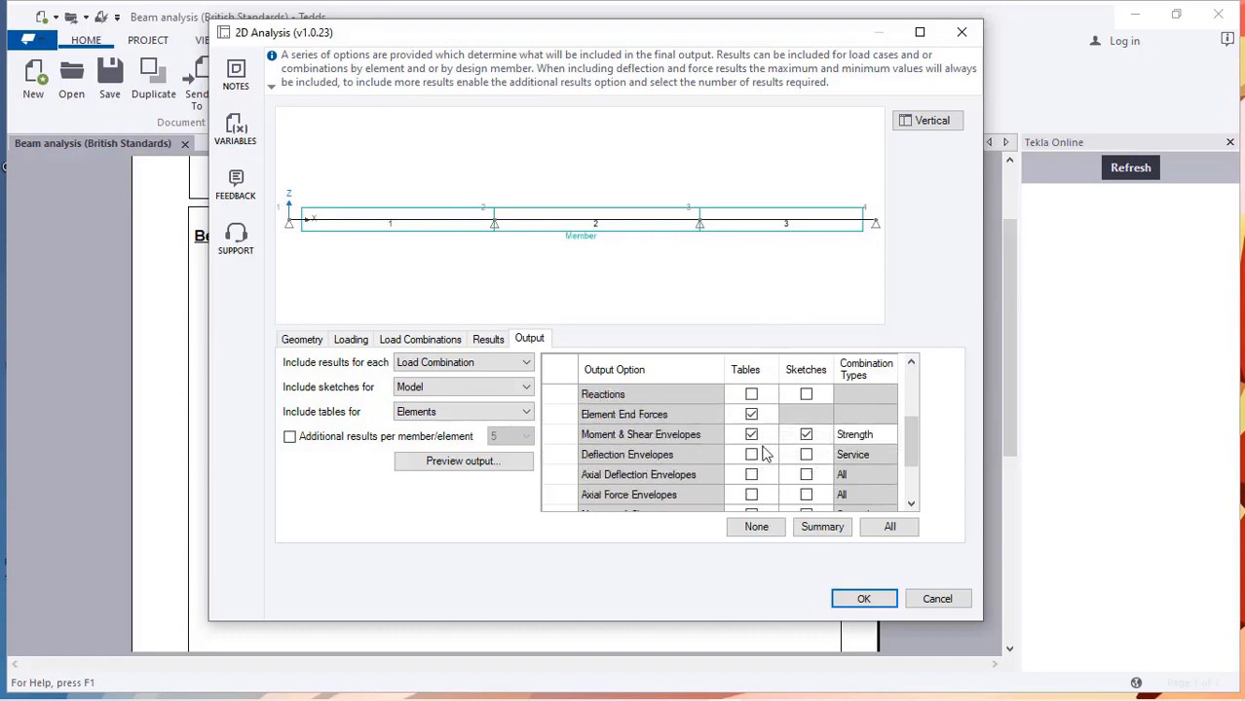
{"action": "scroll", "coordinate": [755, 467], "scroll_direction": "down", "scroll_amount": 2}
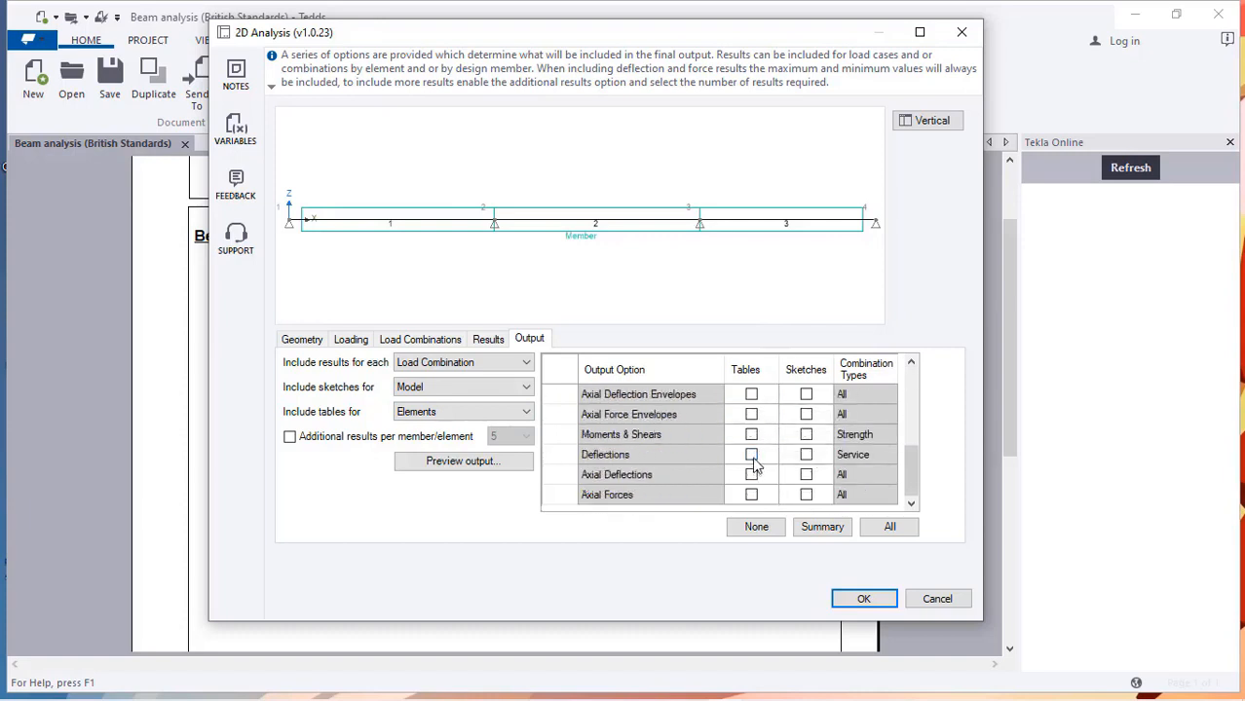
{"action": "left_click", "coordinate": [751, 457]}
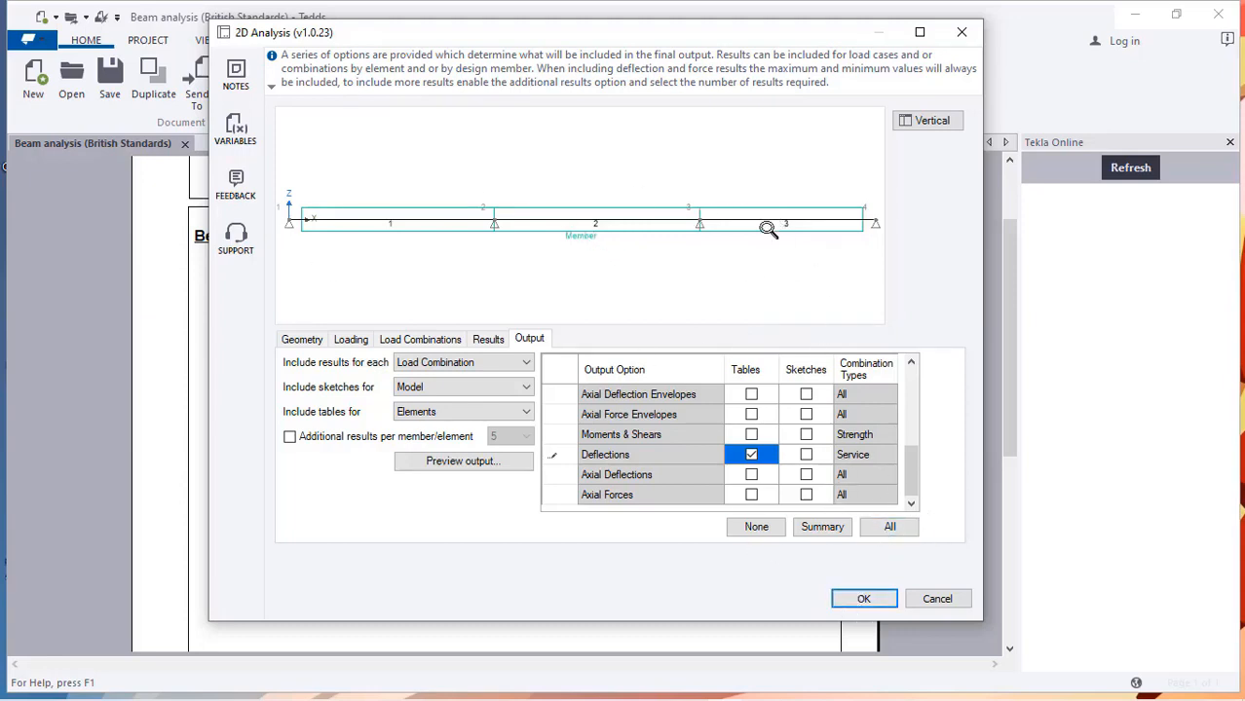
{"action": "left_click", "coordinate": [863, 599]}
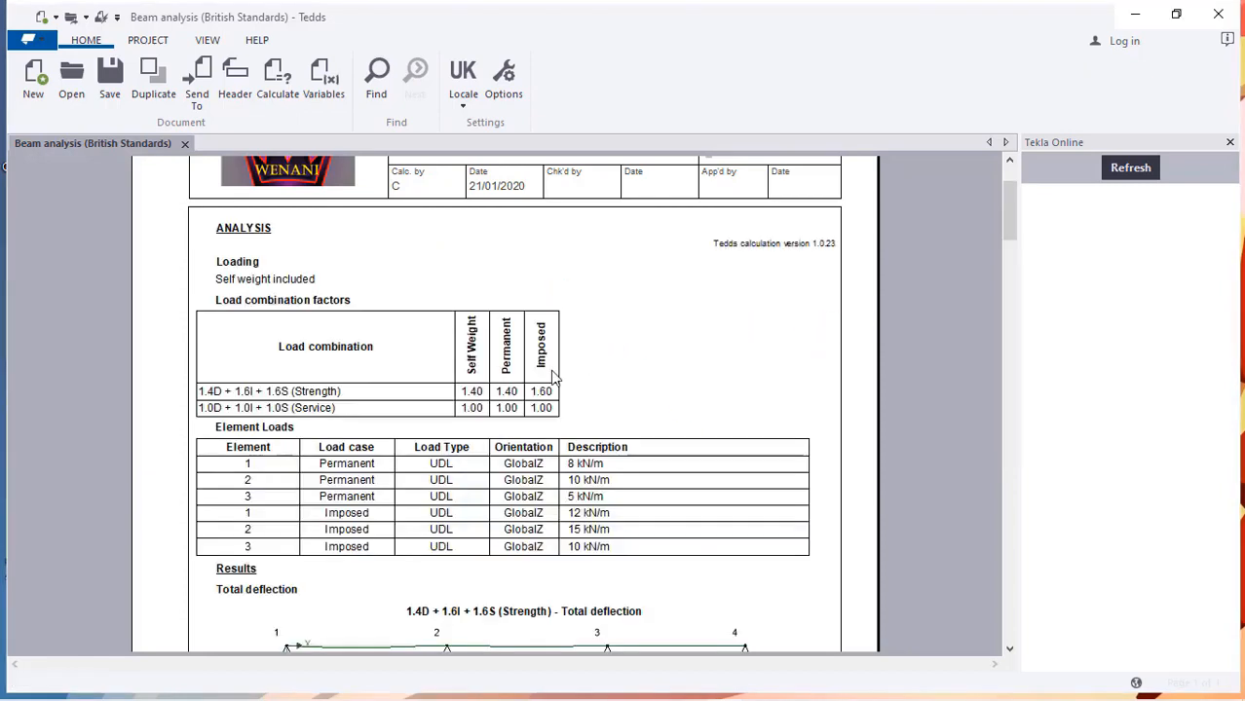
- Review the calculation output, examining the element results and the strength moment and shear envelopes
{"action": "scroll", "coordinate": [528, 381], "scroll_direction": "down", "scroll_amount": 15}
{"action": "scroll", "coordinate": [463, 401], "scroll_direction": "down", "scroll_amount": 8}
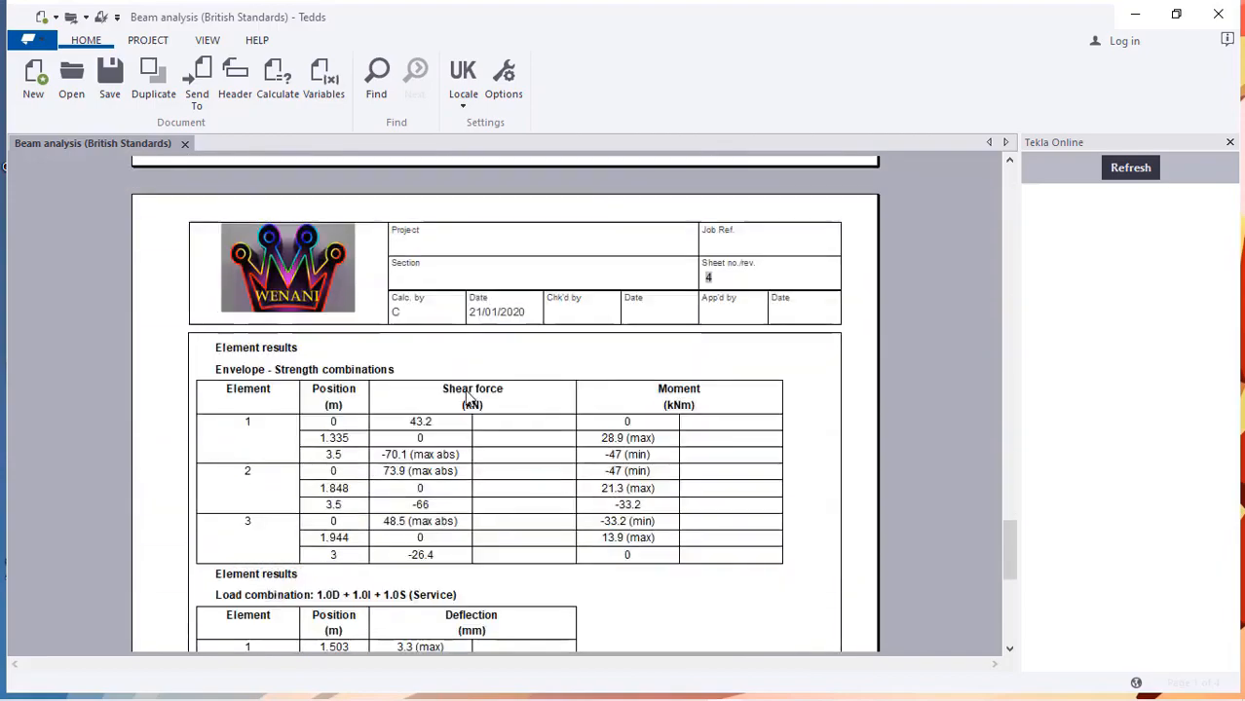
{"action": "scroll", "coordinate": [481, 388], "scroll_direction": "up", "scroll_amount": 8}
{"action": "scroll", "coordinate": [484, 409], "scroll_direction": "down", "scroll_amount": 2}
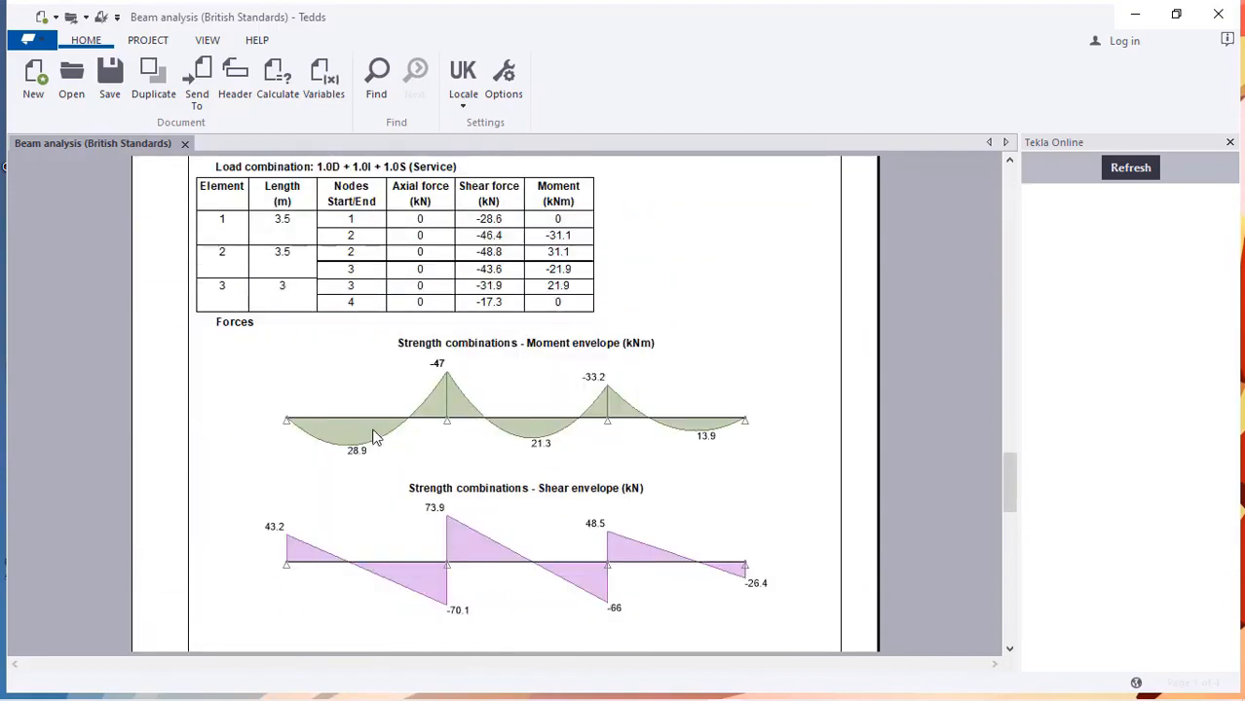
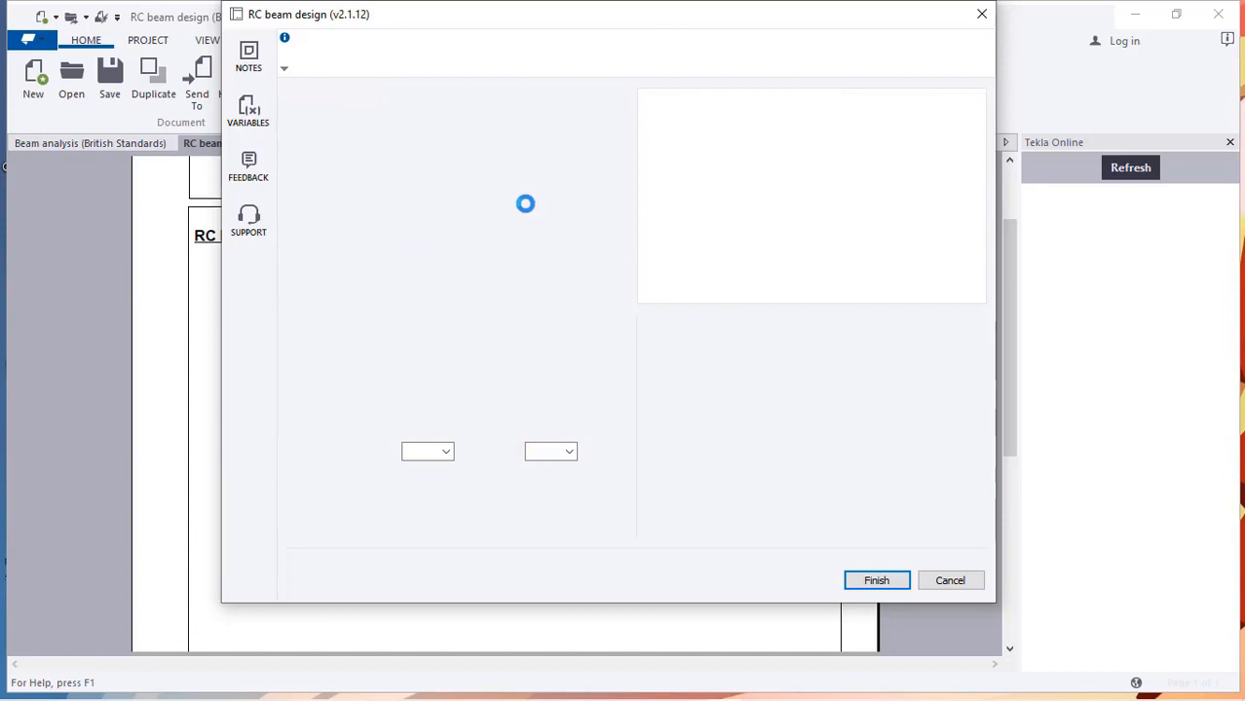
- Set the RC beam's design shear force to 73.9 kN and, in the beam details, the rectangular section's depth to 200 mm
{"action": "left_click", "coordinate": [548, 200]}
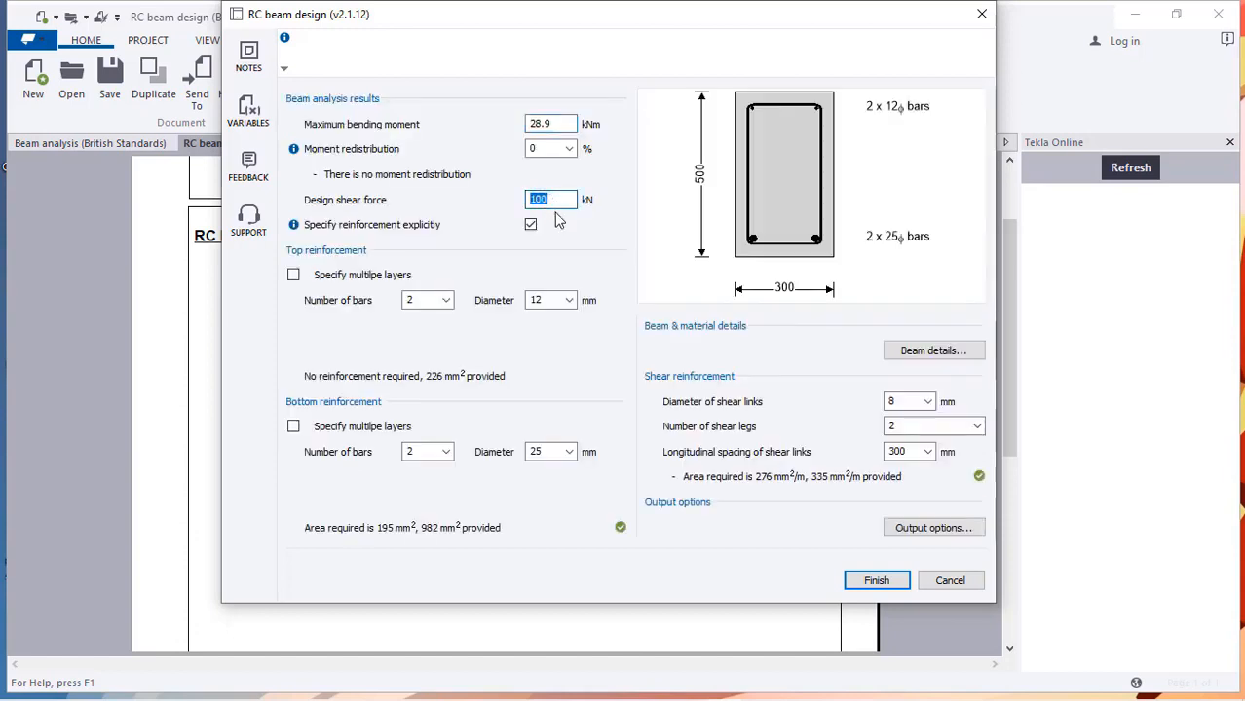
{"action": "type", "text": "73.9"}
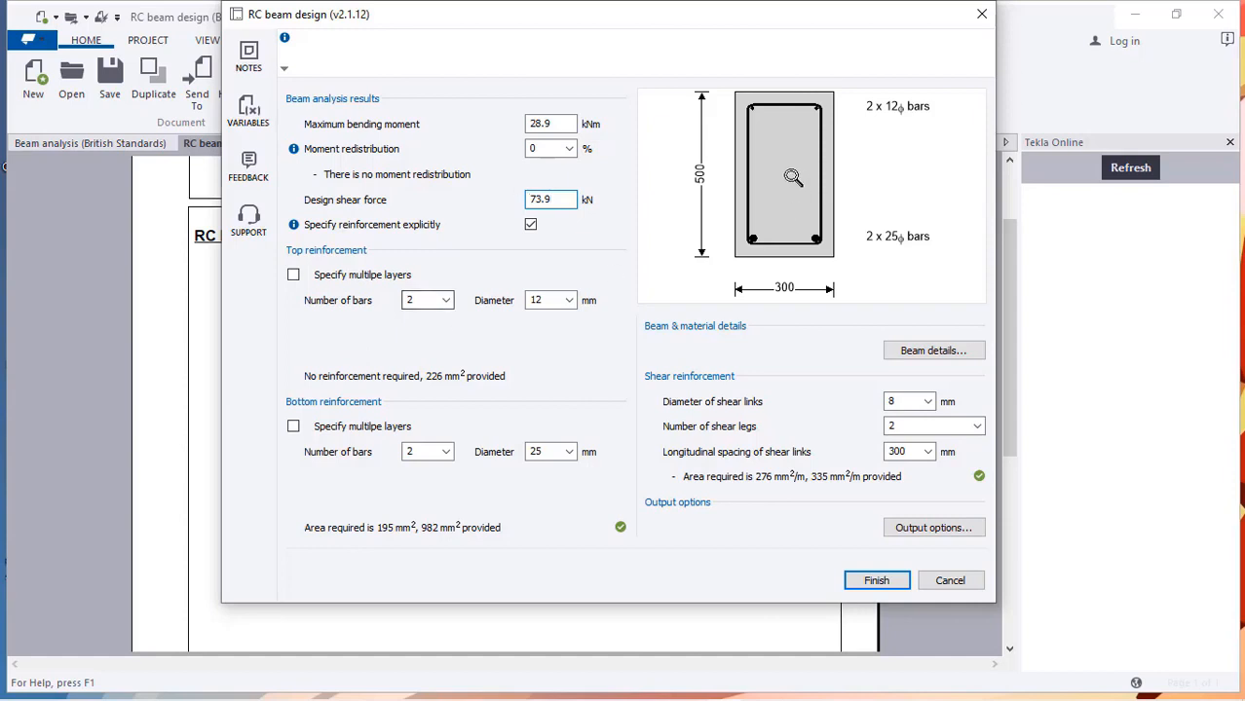
{"action": "left_click", "coordinate": [903, 351]}
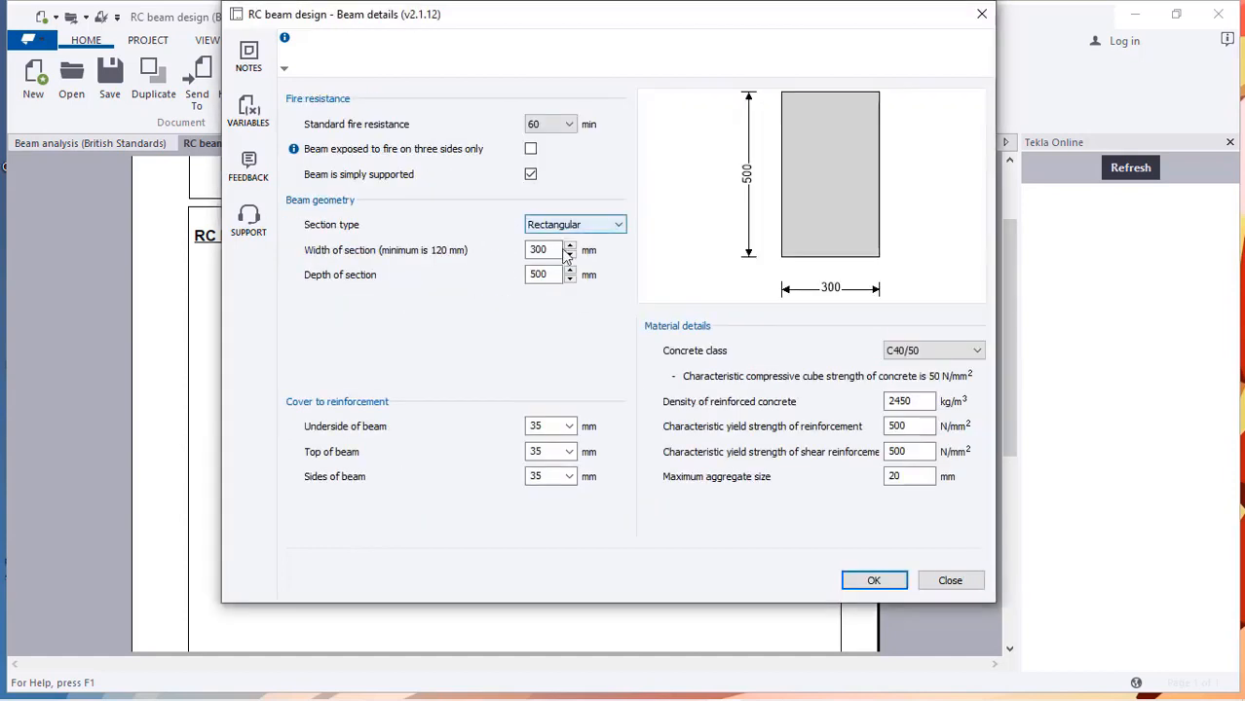
{"action": "left_click_drag", "start_coordinate": [557, 275], "coordinate": [497, 272]}
{"action": "type", "text": "200"}
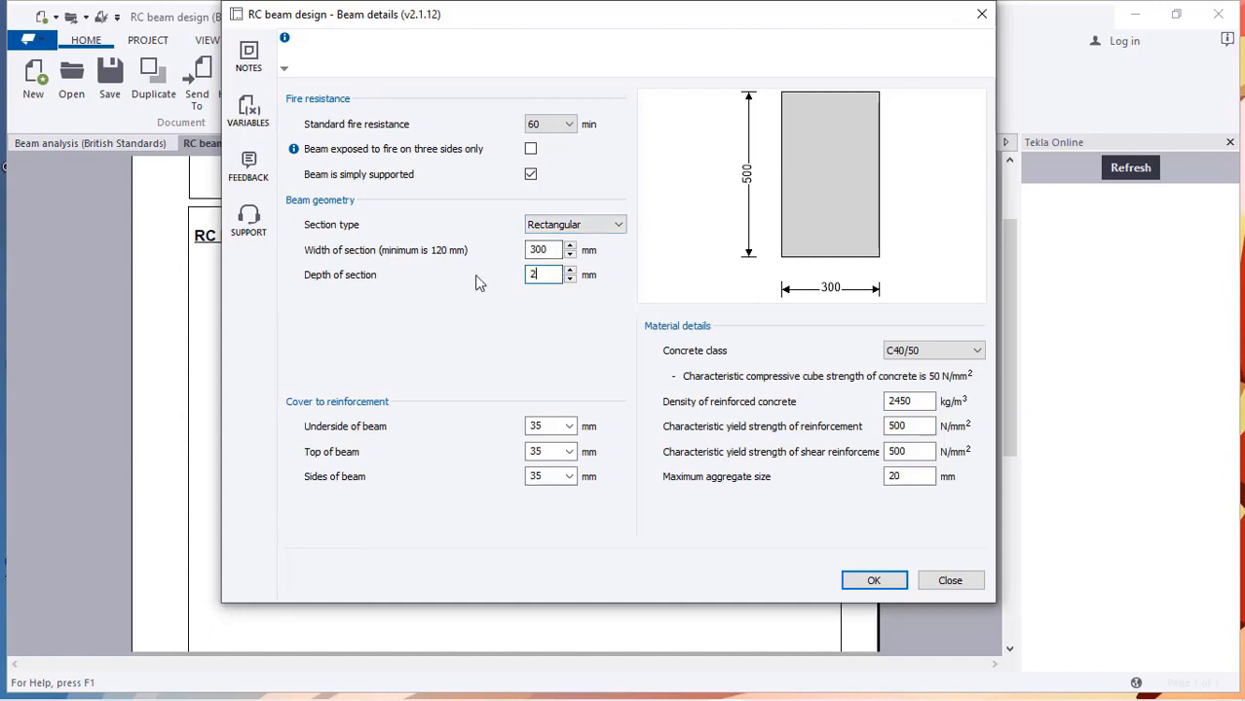
{"action": "left_click", "coordinate": [578, 225]}
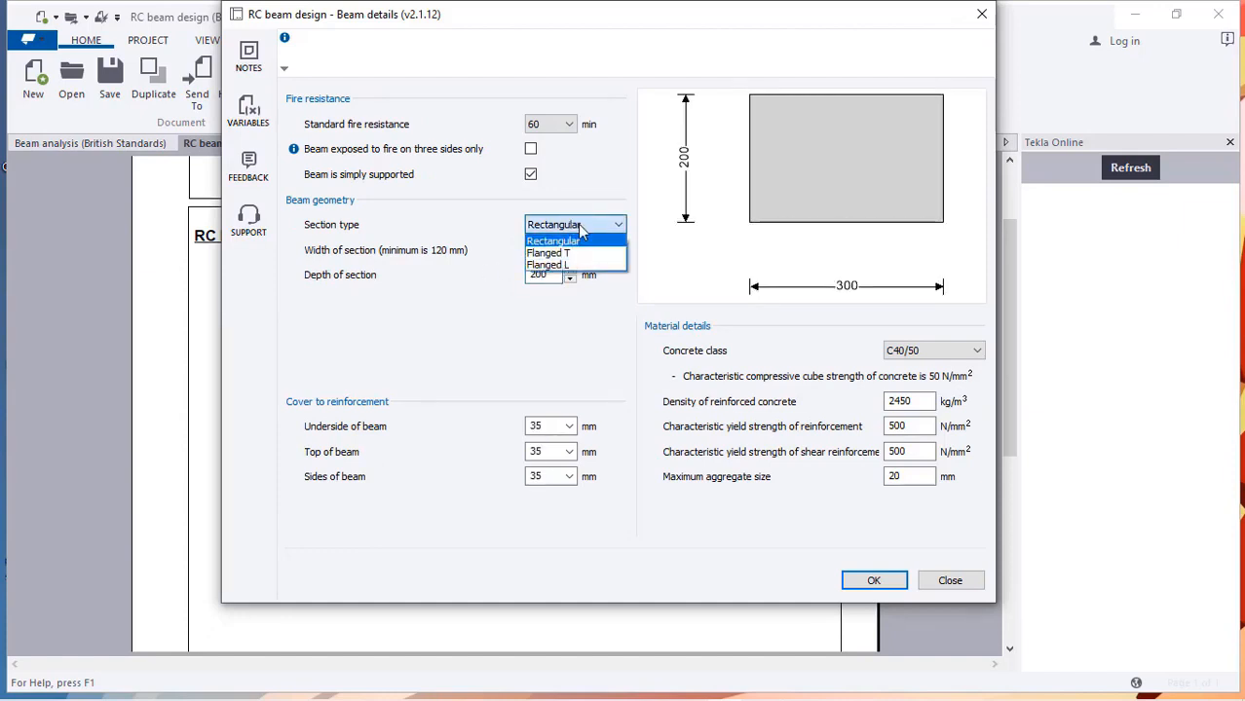
{"action": "left_click", "coordinate": [581, 240]}
- Set the cover to reinforcement to 20 mm for the underside, top and sides of the beam
{"action": "left_click", "coordinate": [569, 425]}
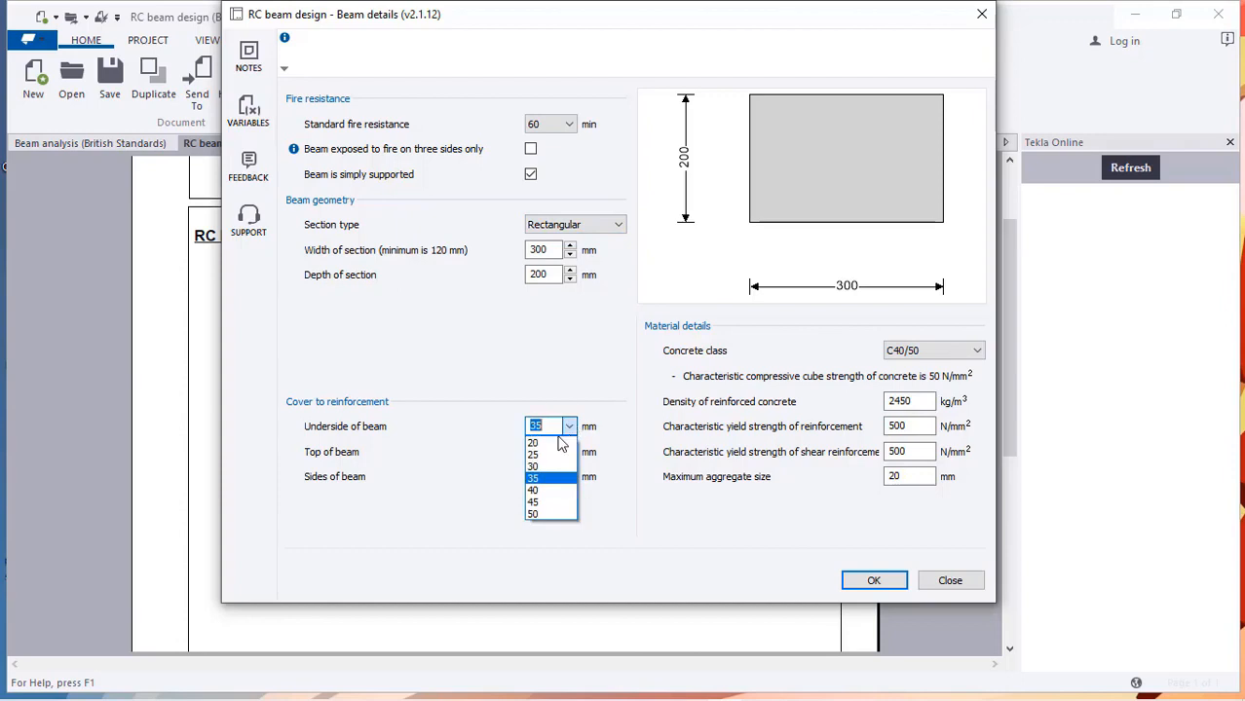
{"action": "left_click", "coordinate": [561, 444]}
{"action": "left_click", "coordinate": [567, 452]}
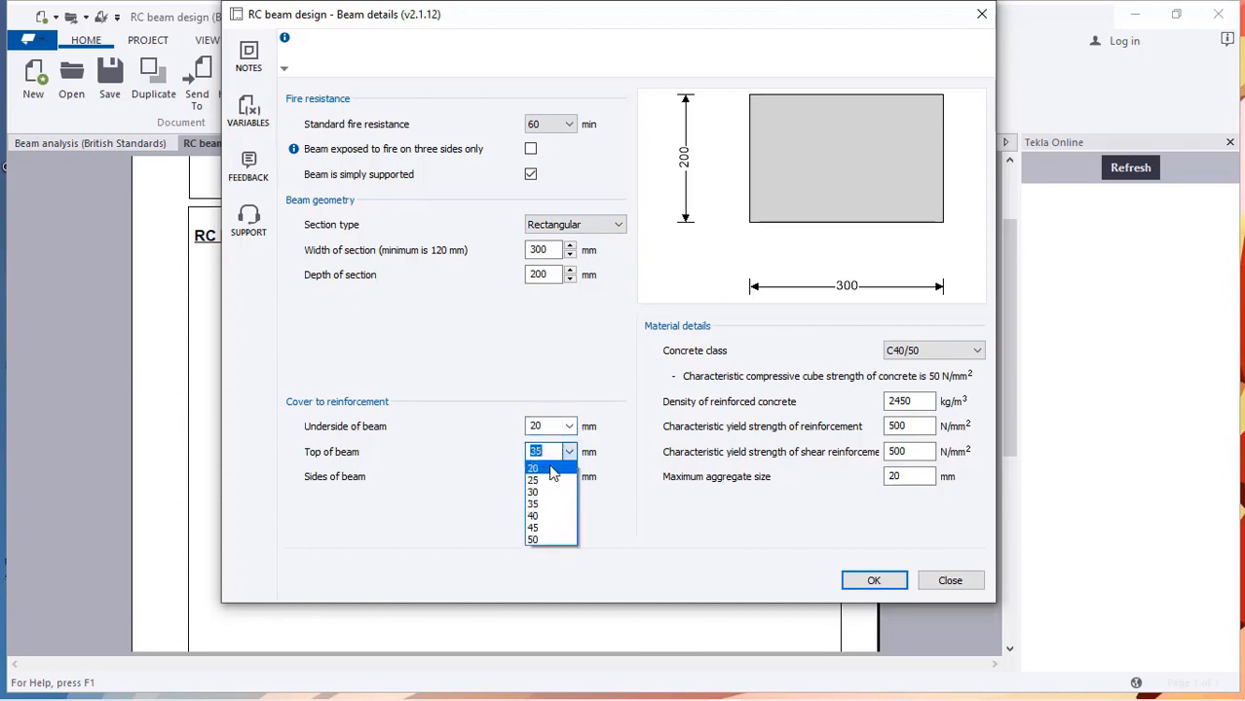
{"action": "left_click", "coordinate": [552, 470]}
{"action": "left_click", "coordinate": [569, 477]}
{"action": "left_click", "coordinate": [553, 493]}
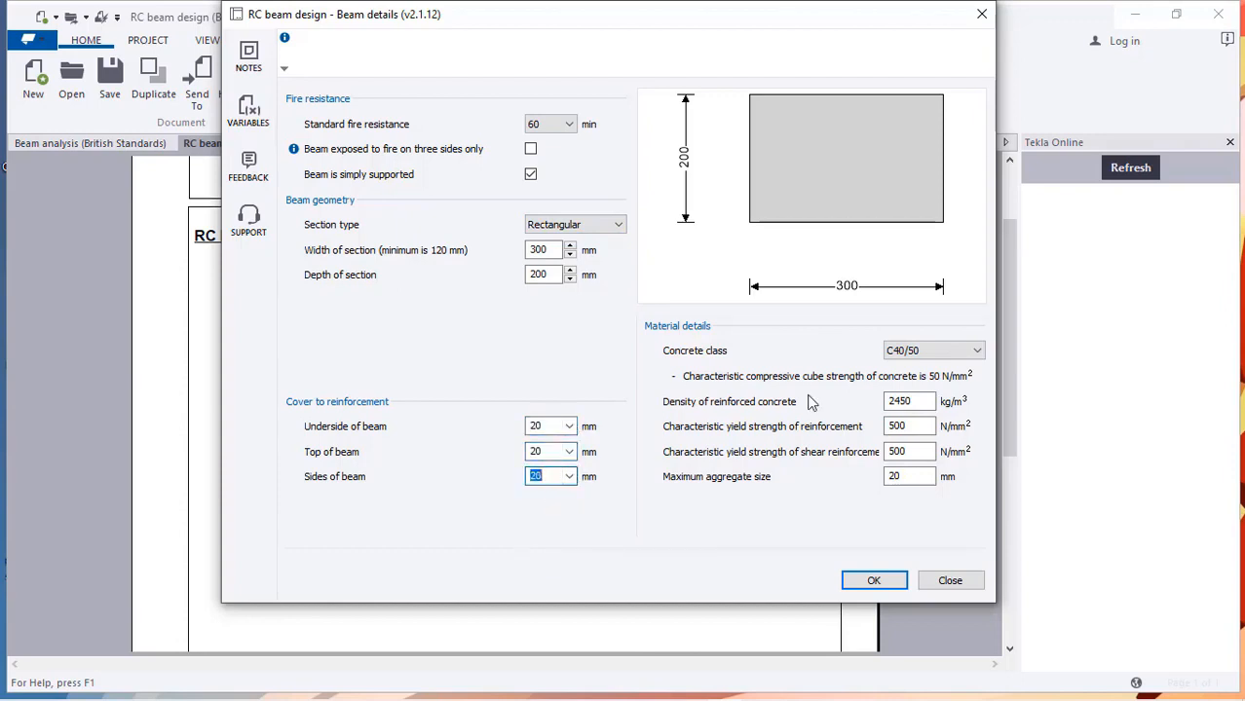
- Choose concrete class C25/30 for the beam and accept the beam details
{"action": "left_click", "coordinate": [925, 355]}
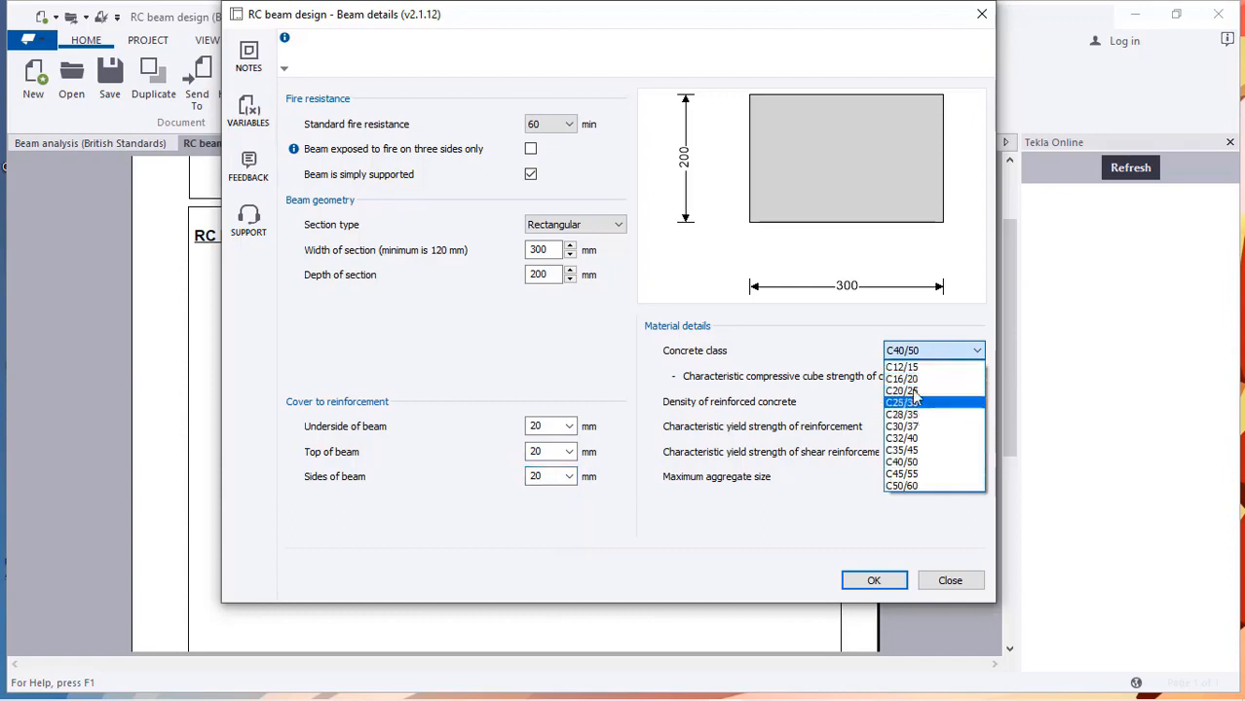
{"action": "left_click", "coordinate": [911, 402]}
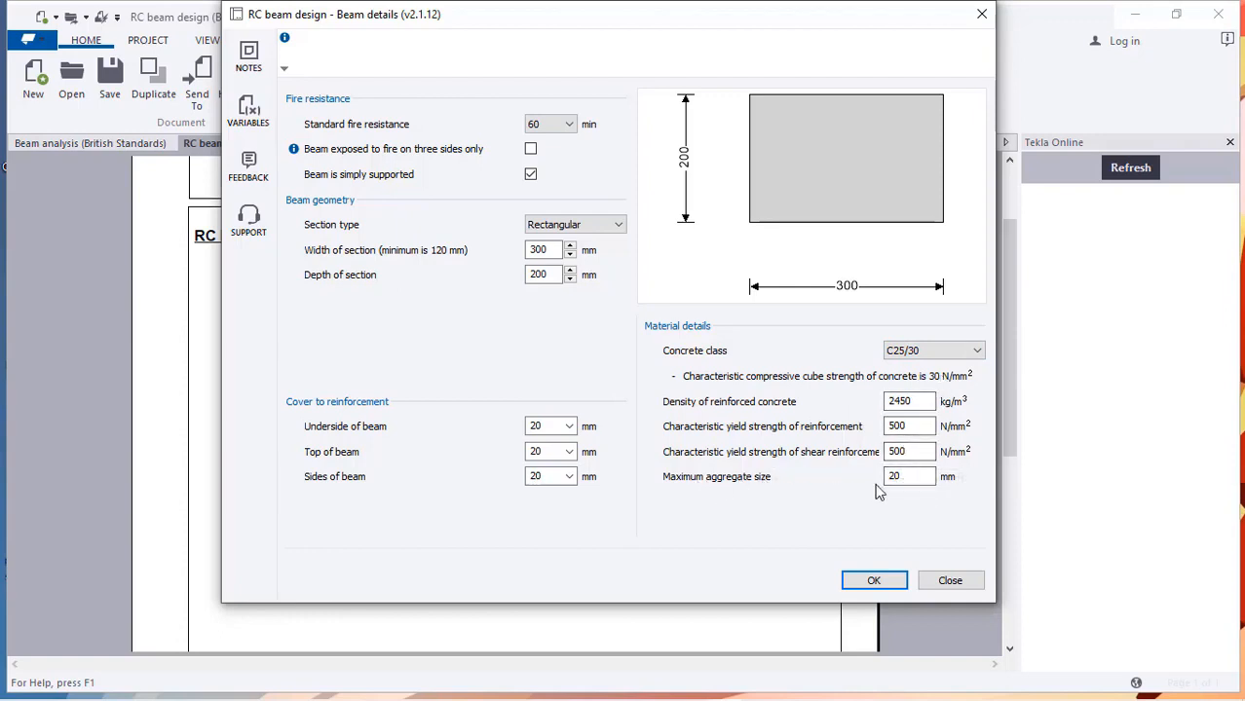
{"action": "left_click", "coordinate": [873, 581]}
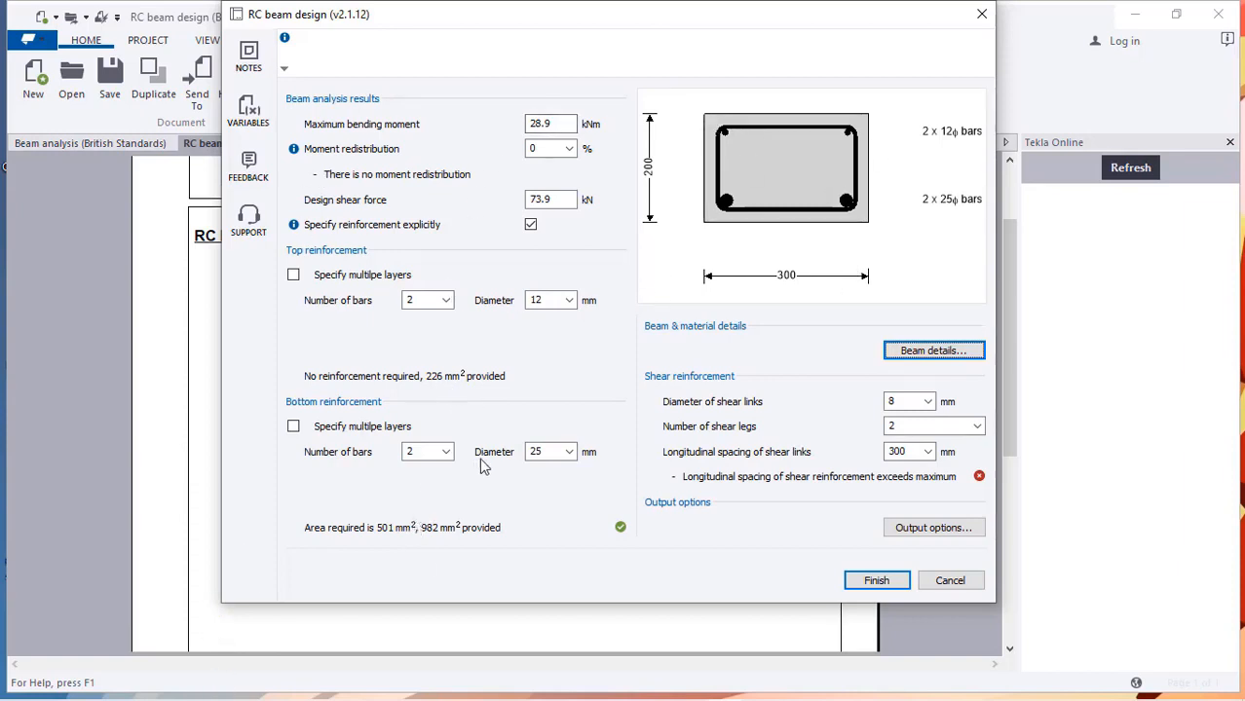
- Try a 20 mm diameter for the bottom reinforcement bars and return it to 25 mm
{"action": "left_click", "coordinate": [569, 452]}
{"action": "left_click", "coordinate": [569, 451]}
{"action": "left_click", "coordinate": [570, 454]}
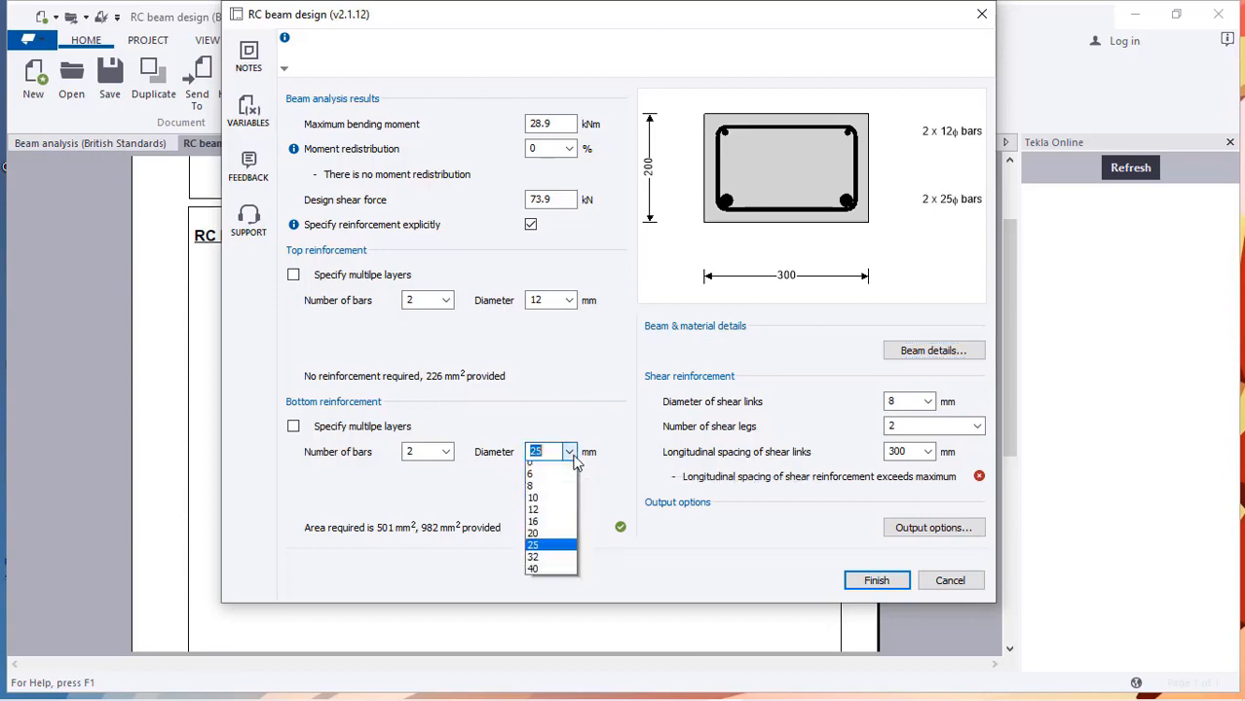
{"action": "left_click", "coordinate": [542, 533]}
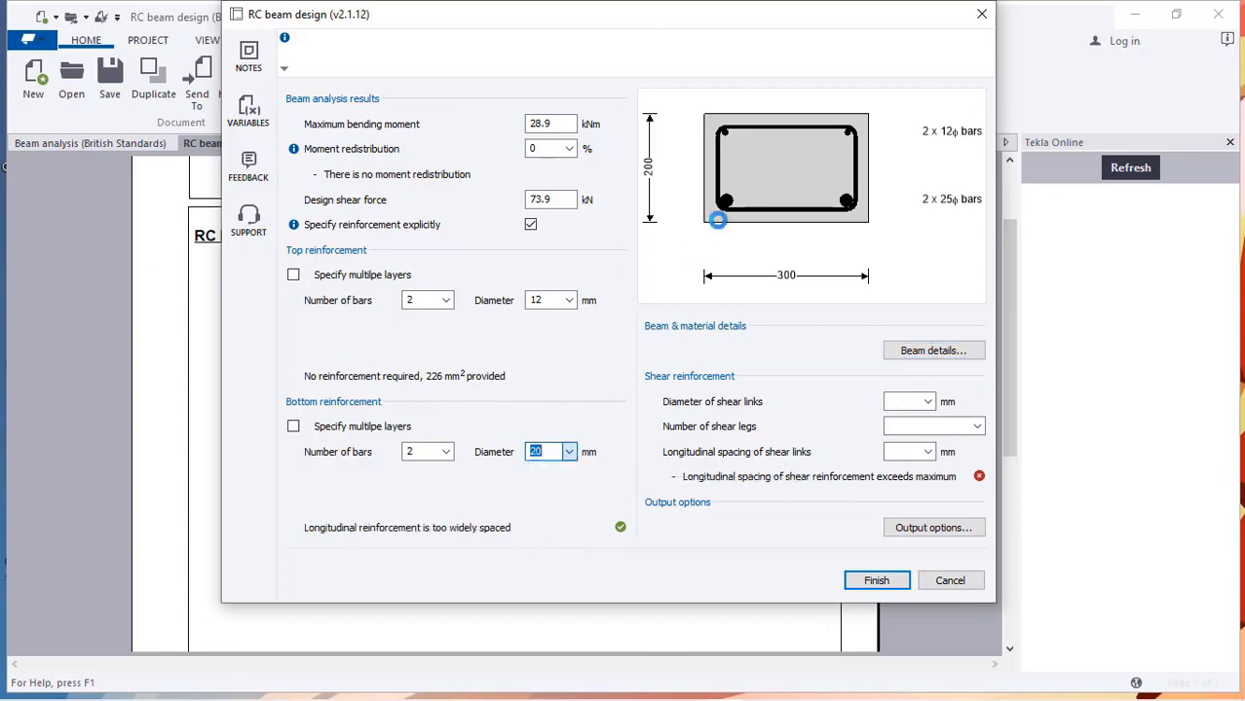
{"action": "left_click", "coordinate": [570, 453]}
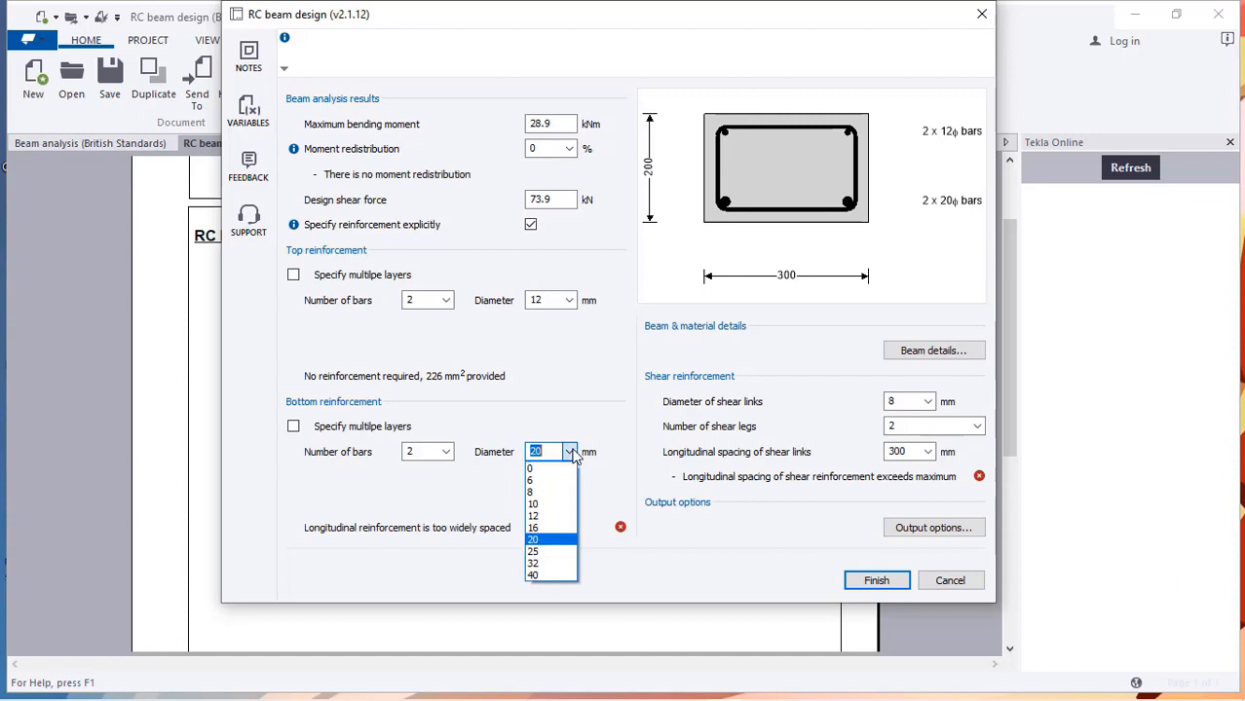
{"action": "left_click", "coordinate": [533, 551]}
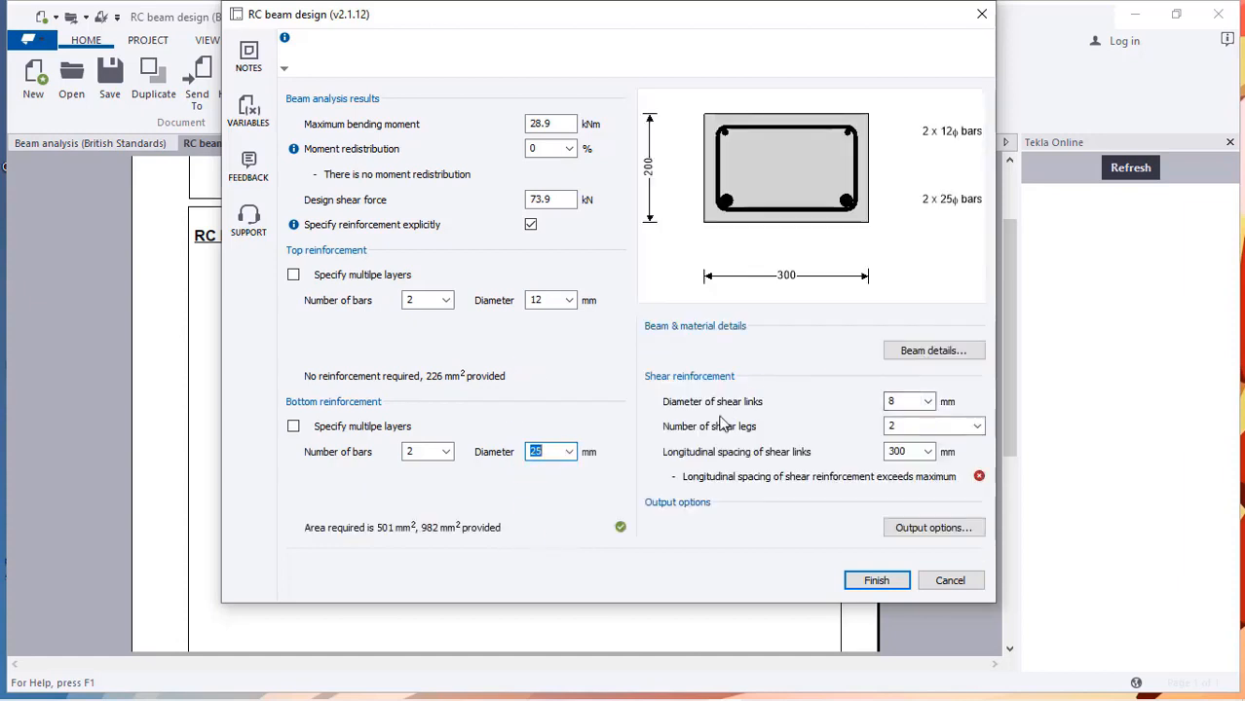
- Set the longitudinal spacing of the shear links to 100 mm and finish the RC beam design
{"action": "left_click", "coordinate": [928, 452]}
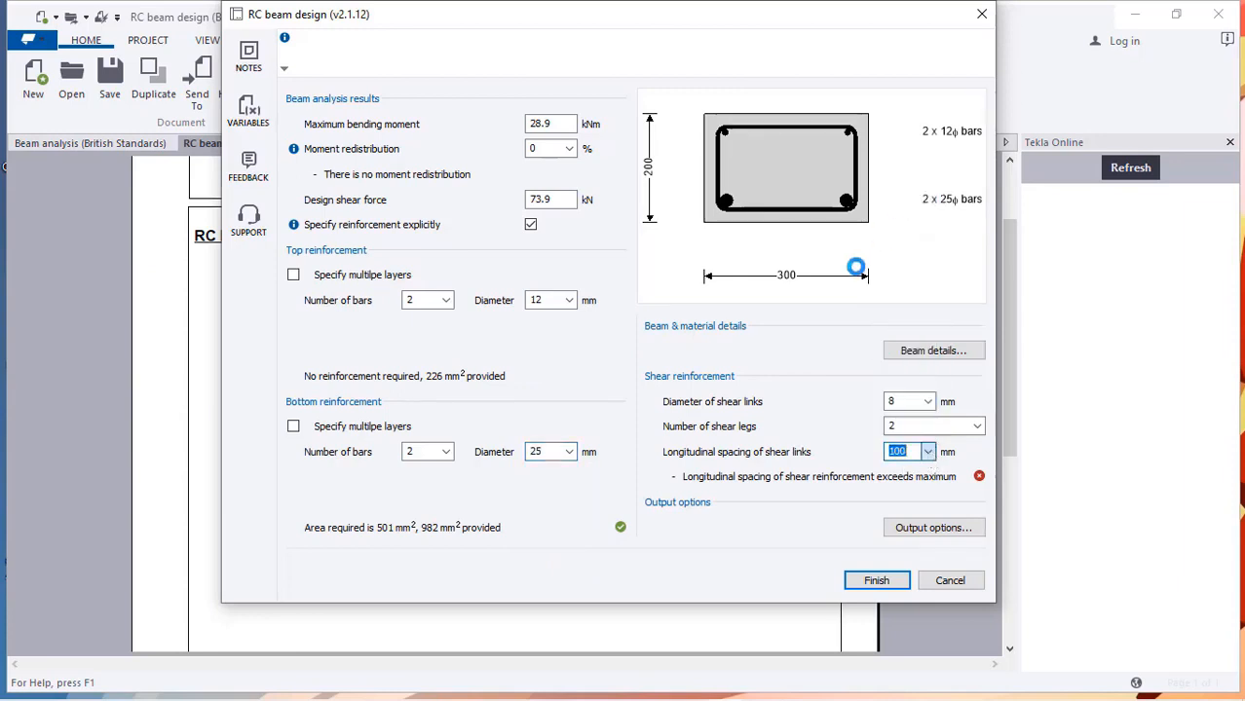
{"action": "left_click", "coordinate": [900, 198]}
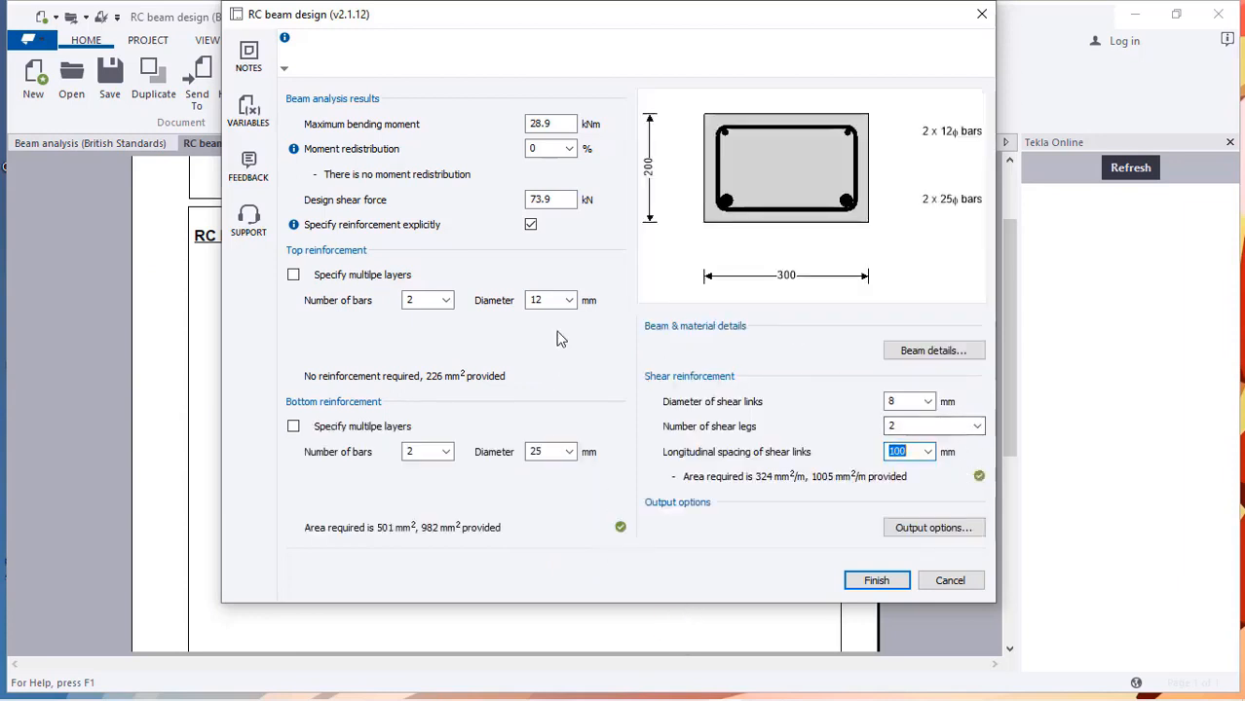
{"action": "left_click", "coordinate": [874, 582]}
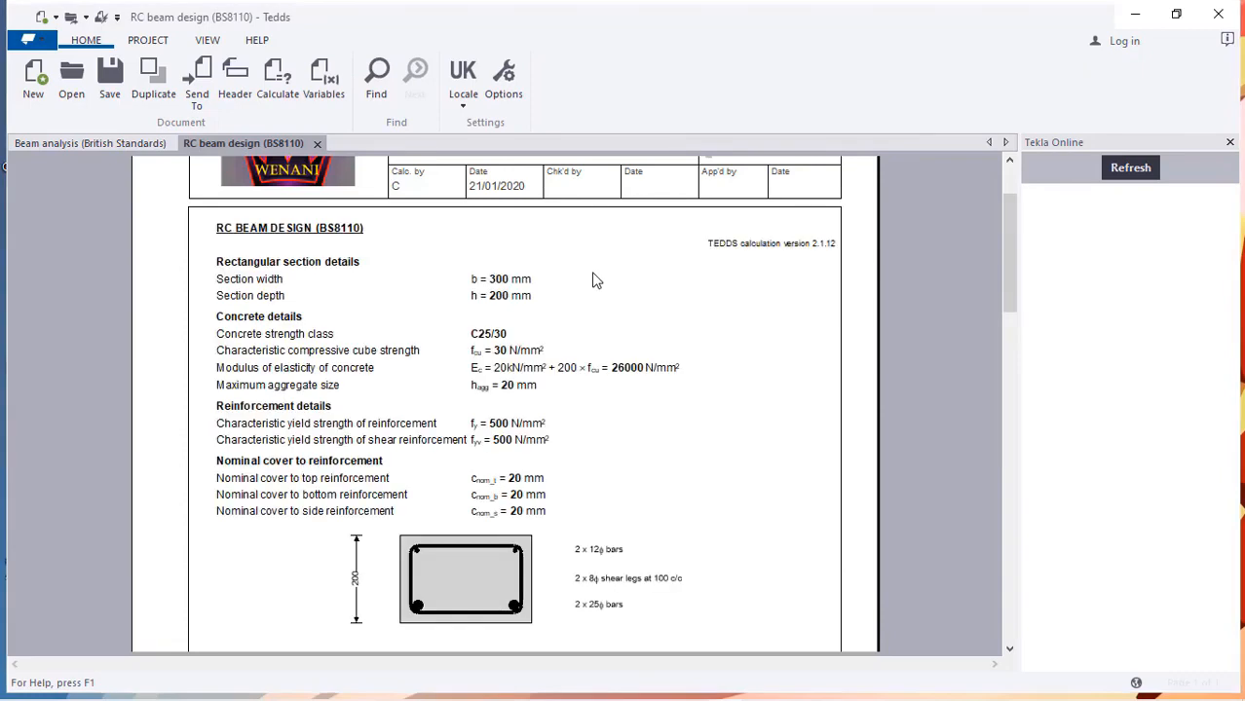
- Review the RC beam design output, examining the section details, moment resistance, shear checks and reinforcement spacing checks
{"action": "scroll", "coordinate": [628, 511], "scroll_direction": "down", "scroll_amount": 15}
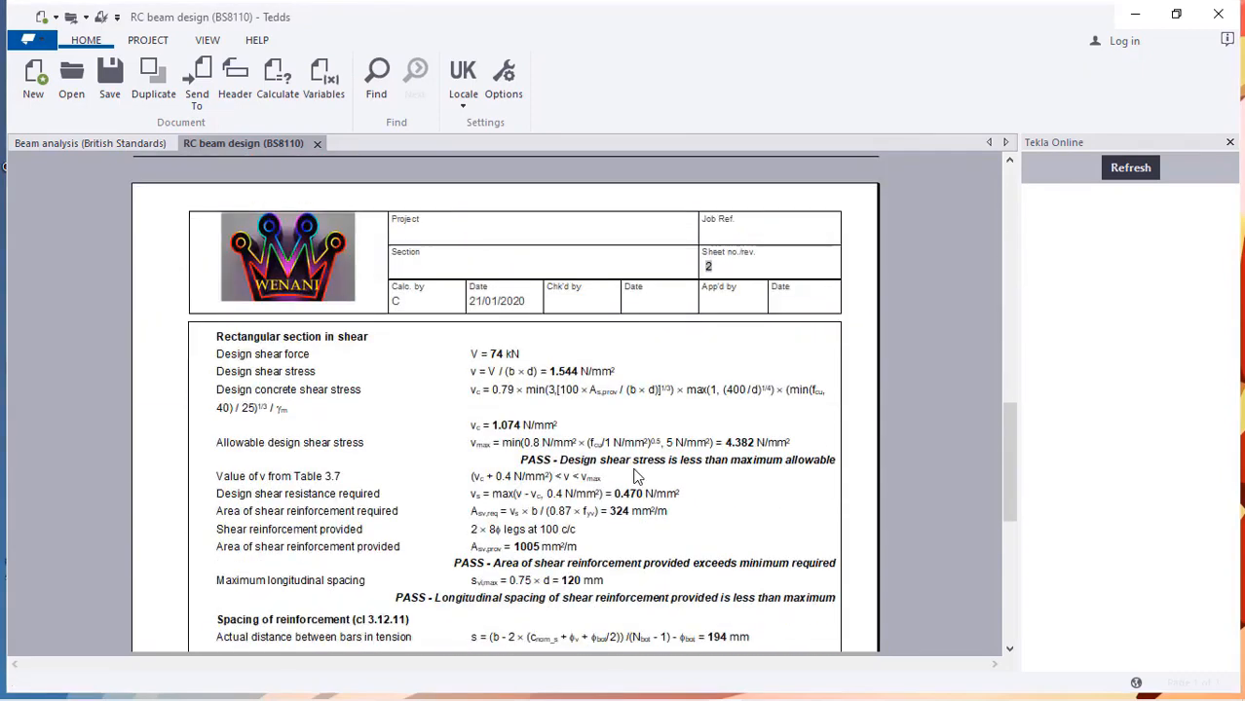
{"action": "scroll", "coordinate": [606, 425], "scroll_direction": "up", "scroll_amount": 15}
{"action": "scroll", "coordinate": [549, 332], "scroll_direction": "down", "scroll_amount": 12}
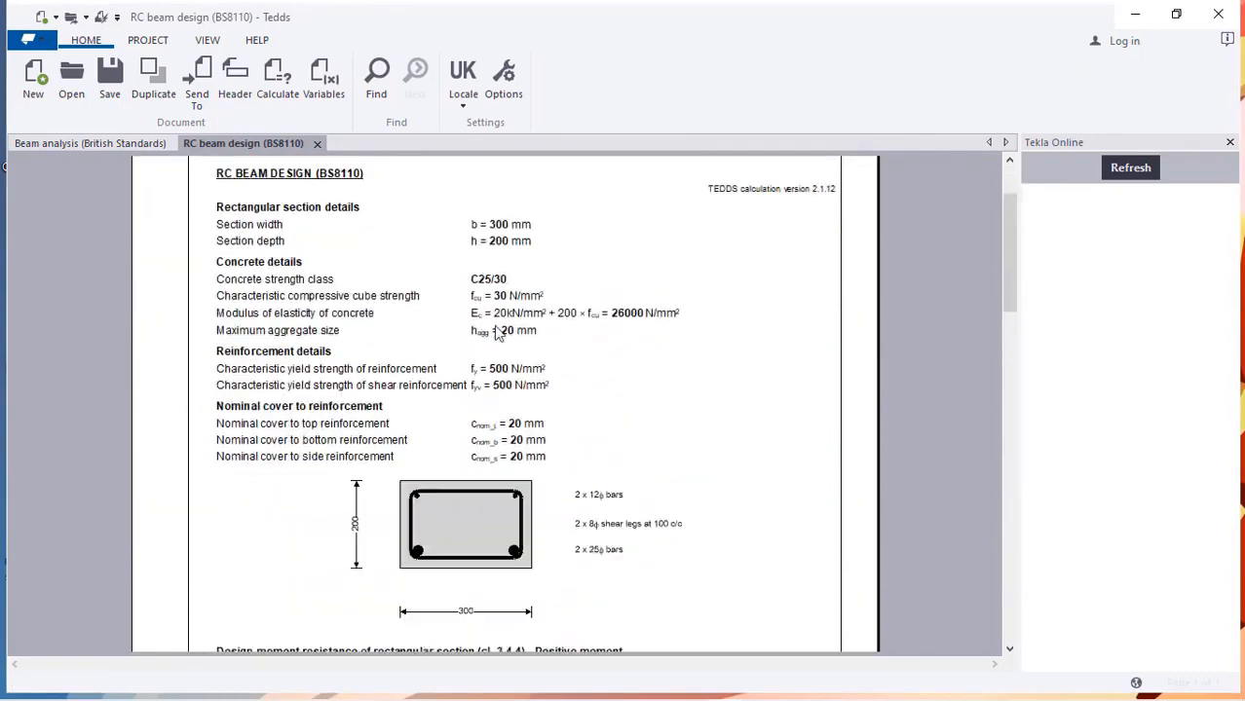
{"action": "scroll", "coordinate": [495, 356], "scroll_direction": "up", "scroll_amount": 6}
{"action": "scroll", "coordinate": [463, 355], "scroll_direction": "up", "scroll_amount": 8}
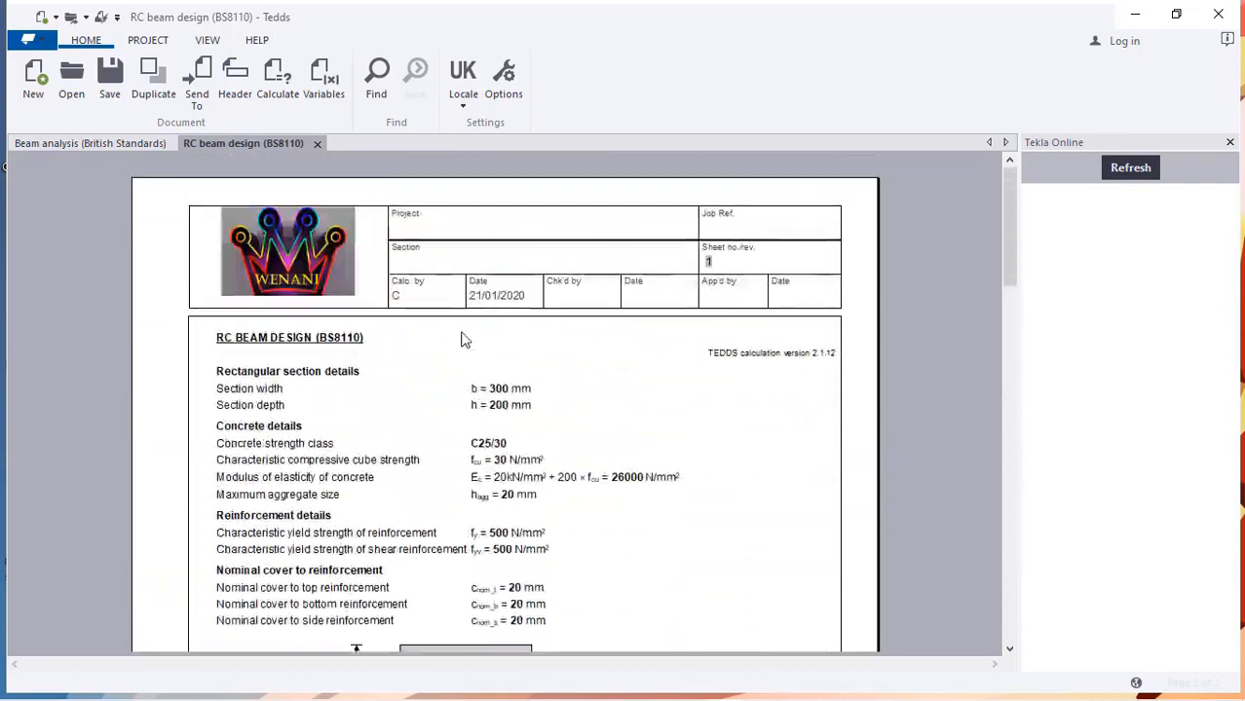
{"action": "scroll", "coordinate": [463, 322], "scroll_direction": "down", "scroll_amount": 10}
{"action": "scroll", "coordinate": [476, 326], "scroll_direction": "up", "scroll_amount": 10}
{"action": "scroll", "coordinate": [477, 327], "scroll_direction": "up", "scroll_amount": 1}
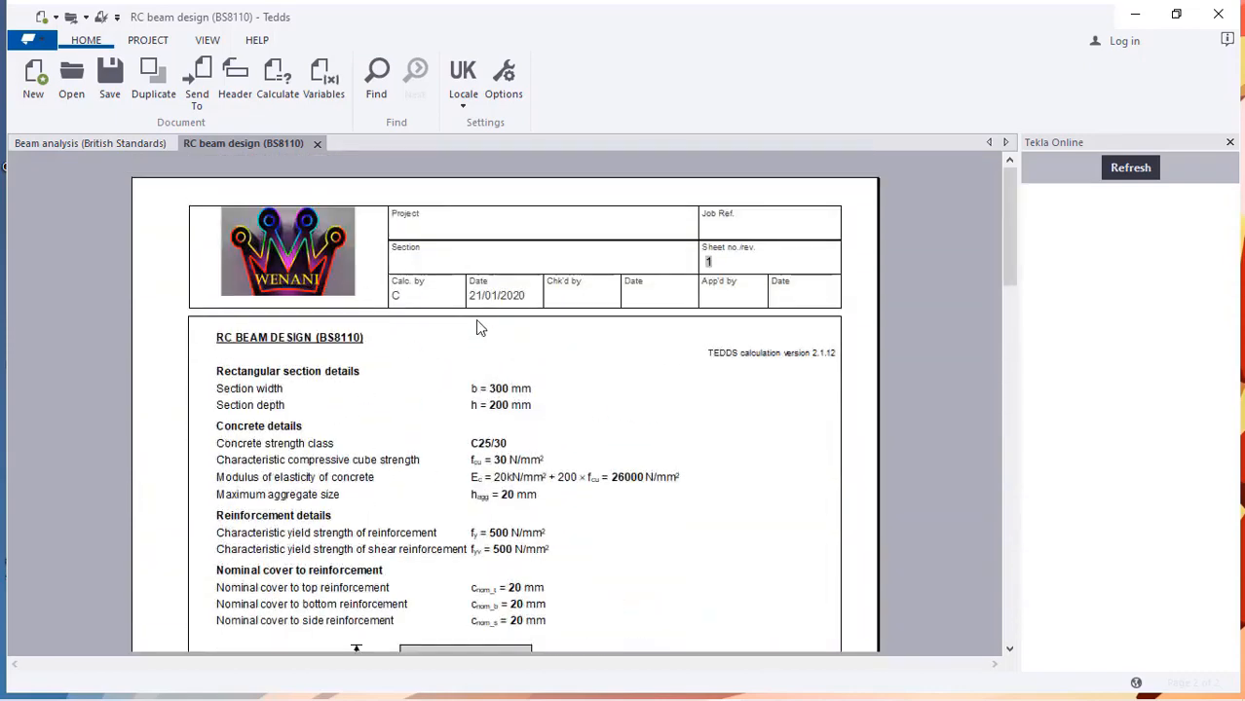
{"action": "scroll", "coordinate": [475, 326], "scroll_direction": "down", "scroll_amount": 10}
{"action": "scroll", "coordinate": [476, 330], "scroll_direction": "up", "scroll_amount": 5}
{"action": "scroll", "coordinate": [476, 330], "scroll_direction": "up", "scroll_amount": 10}
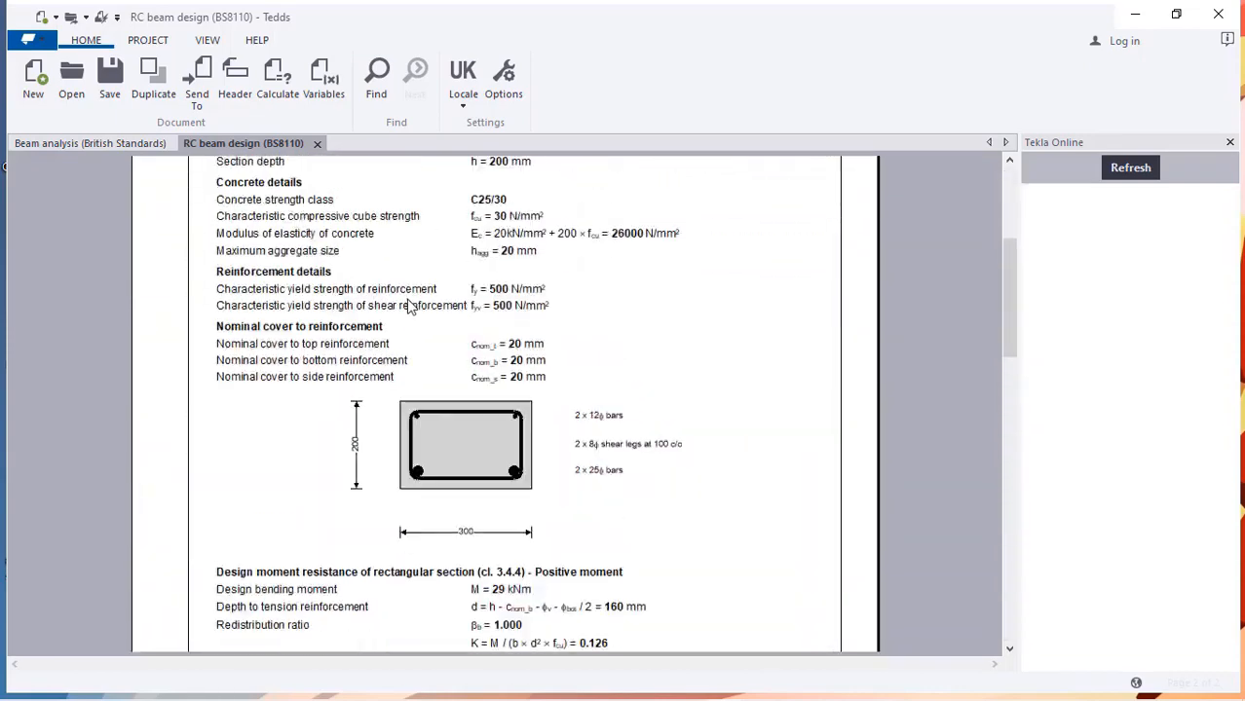
{"action": "scroll", "coordinate": [489, 366], "scroll_direction": "down", "scroll_amount": 10}
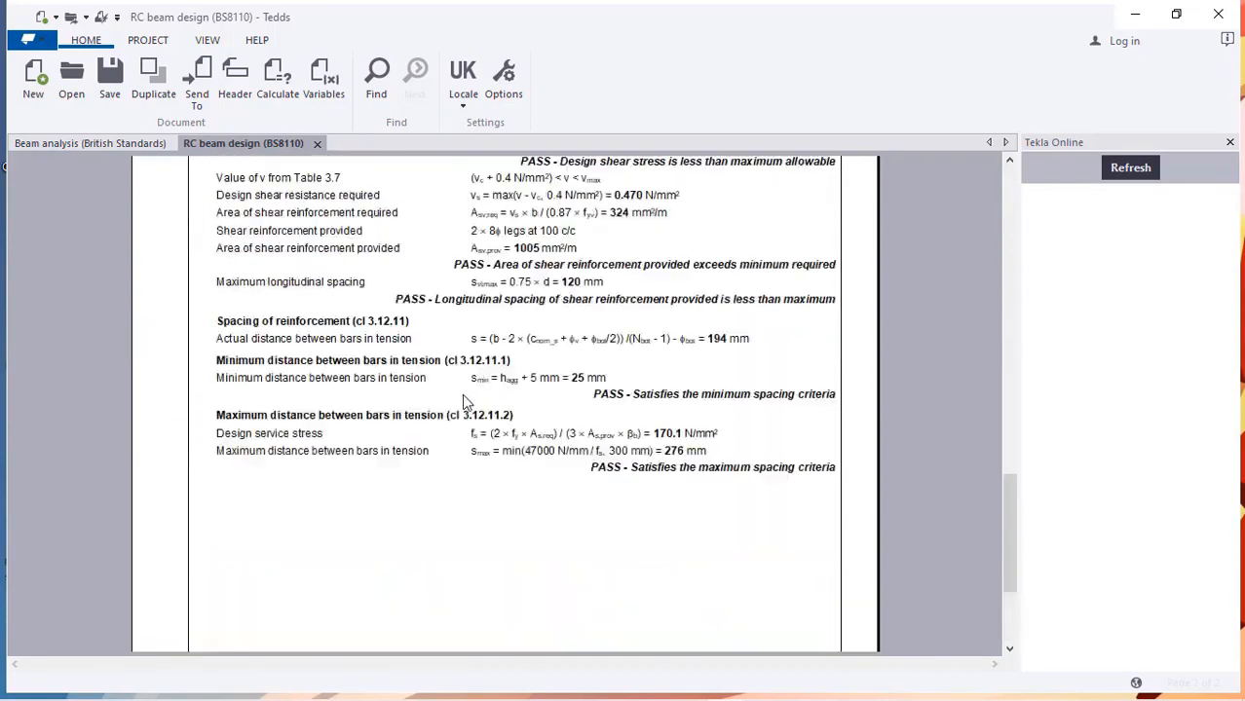
{"action": "scroll", "coordinate": [255, 289], "scroll_direction": "up", "scroll_amount": 10}
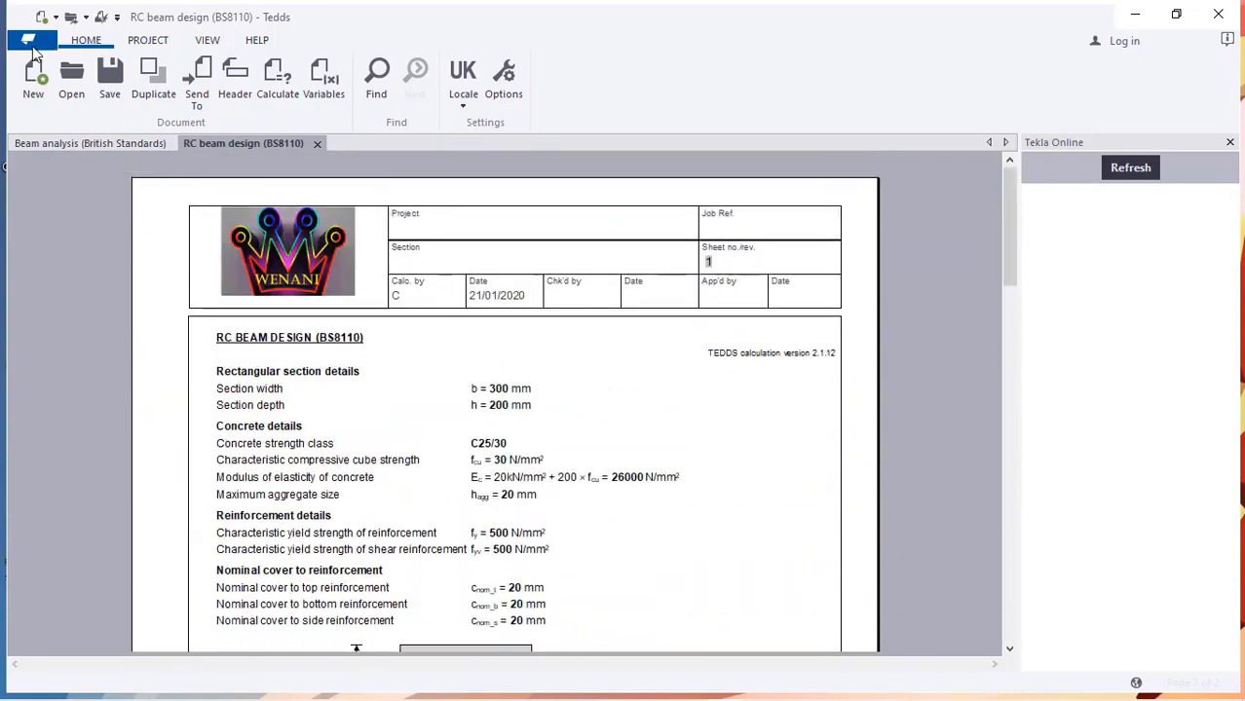
- Start a new RC beam analysis & design (BS8110) calculation from the Beams group of the Tedds calculations
{"action": "left_click", "coordinate": [44, 43]}
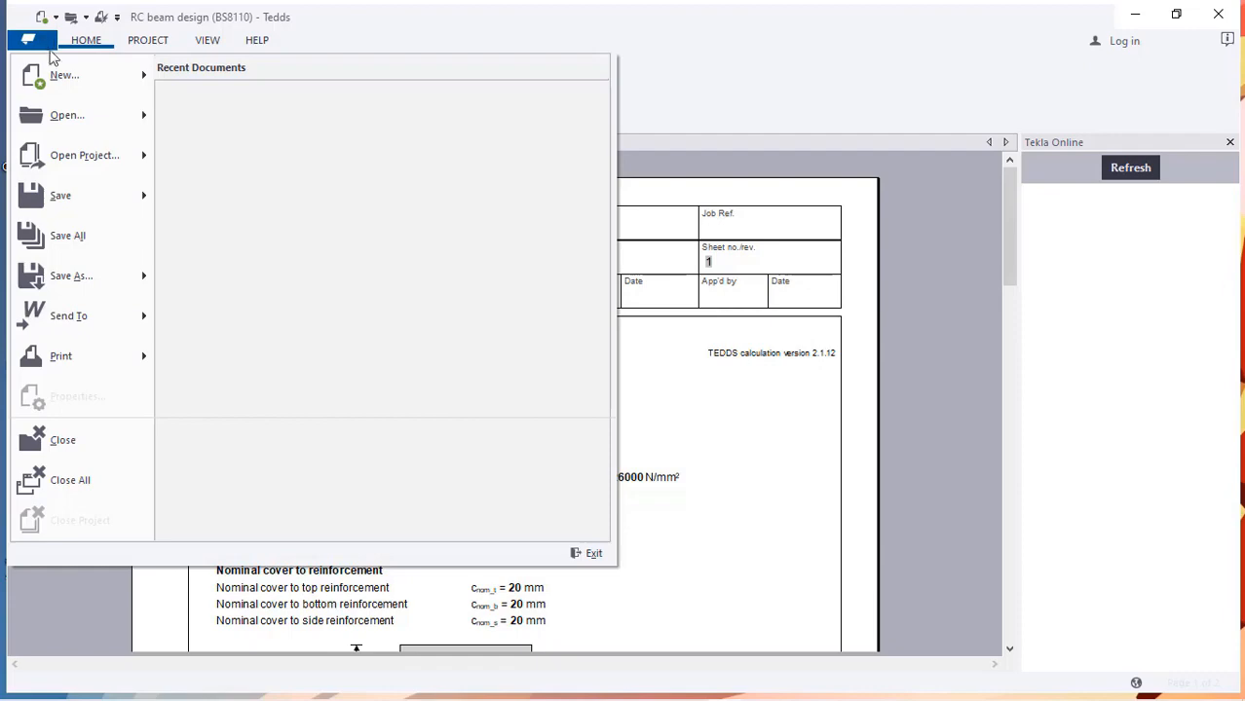
{"action": "left_click", "coordinate": [63, 76]}
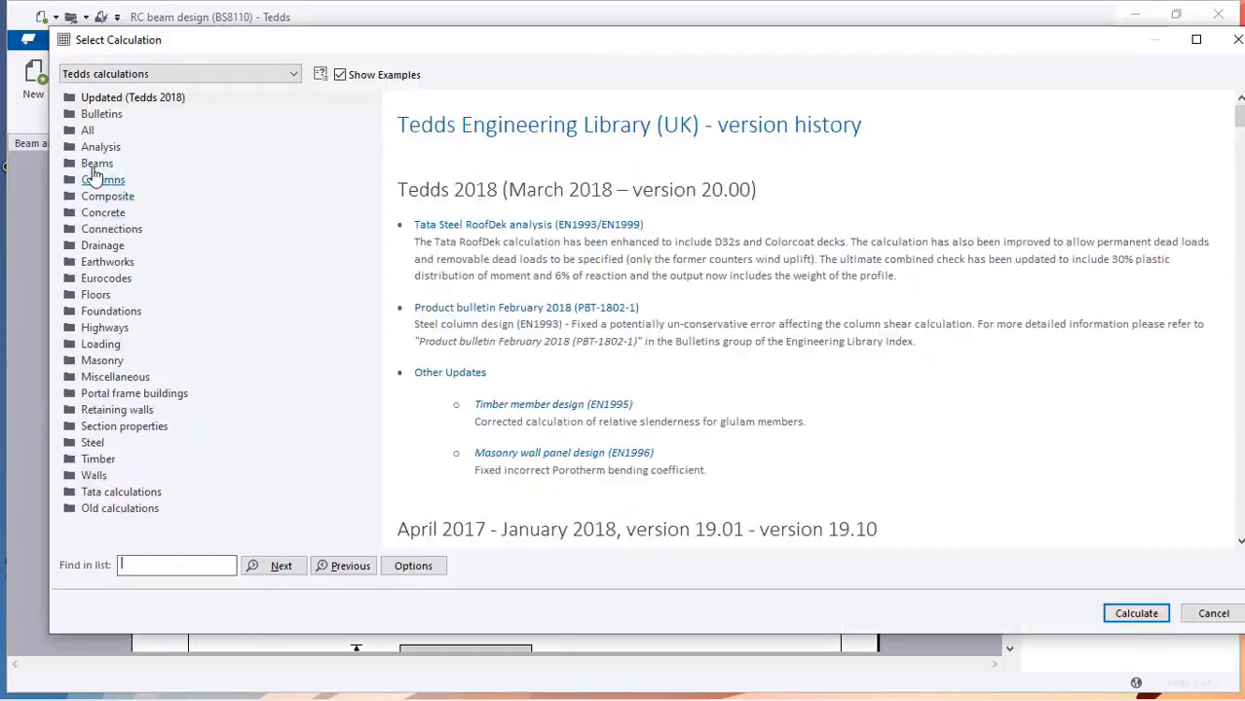
{"action": "left_click", "coordinate": [95, 165]}
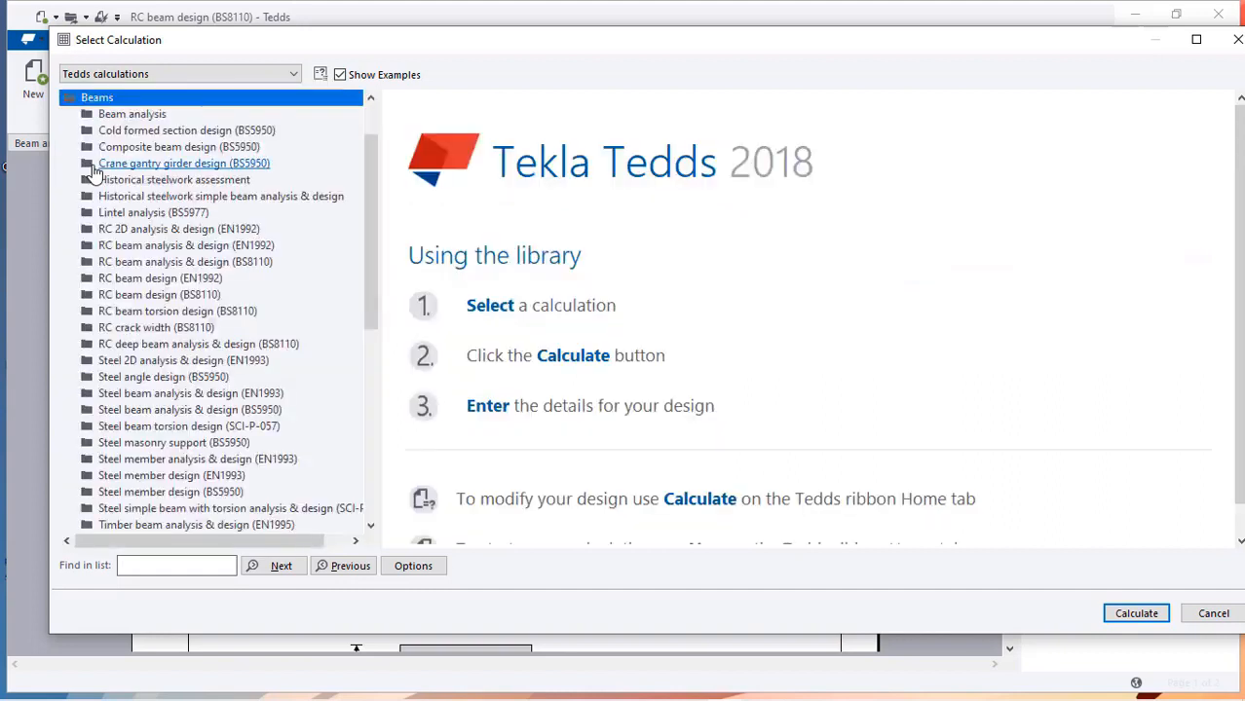
{"action": "left_click", "coordinate": [153, 265]}
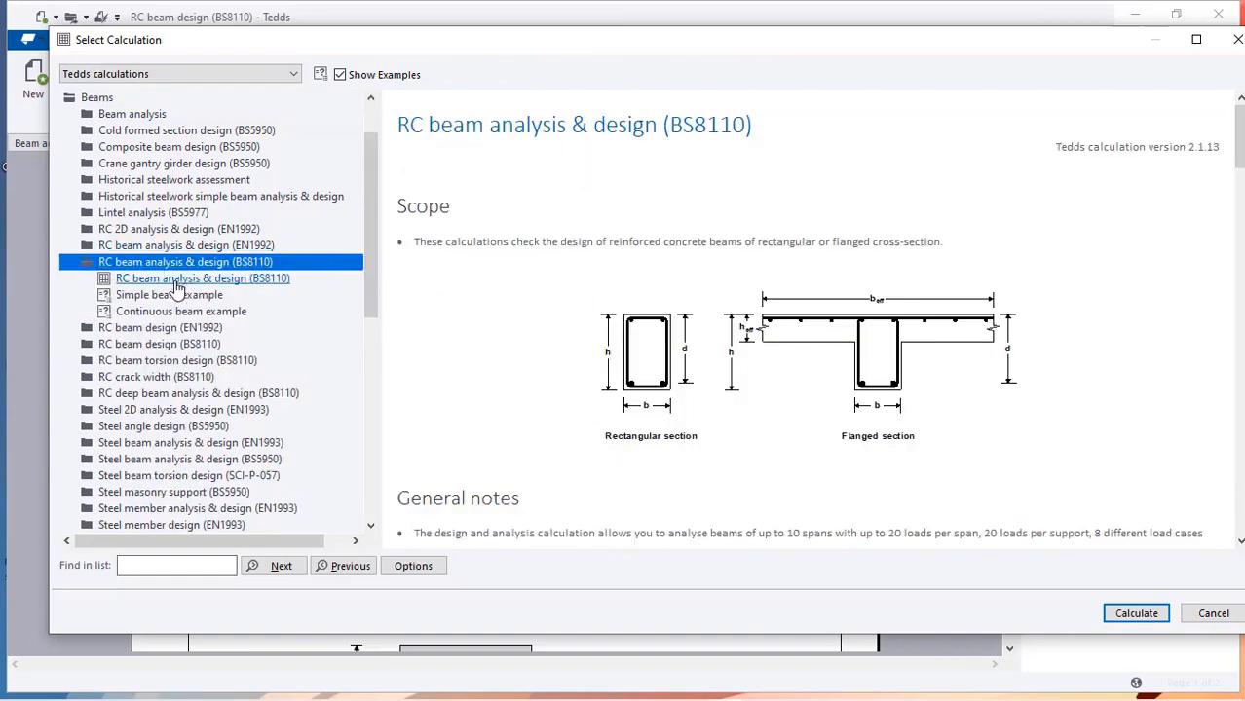
{"action": "double_click", "coordinate": [177, 279]}
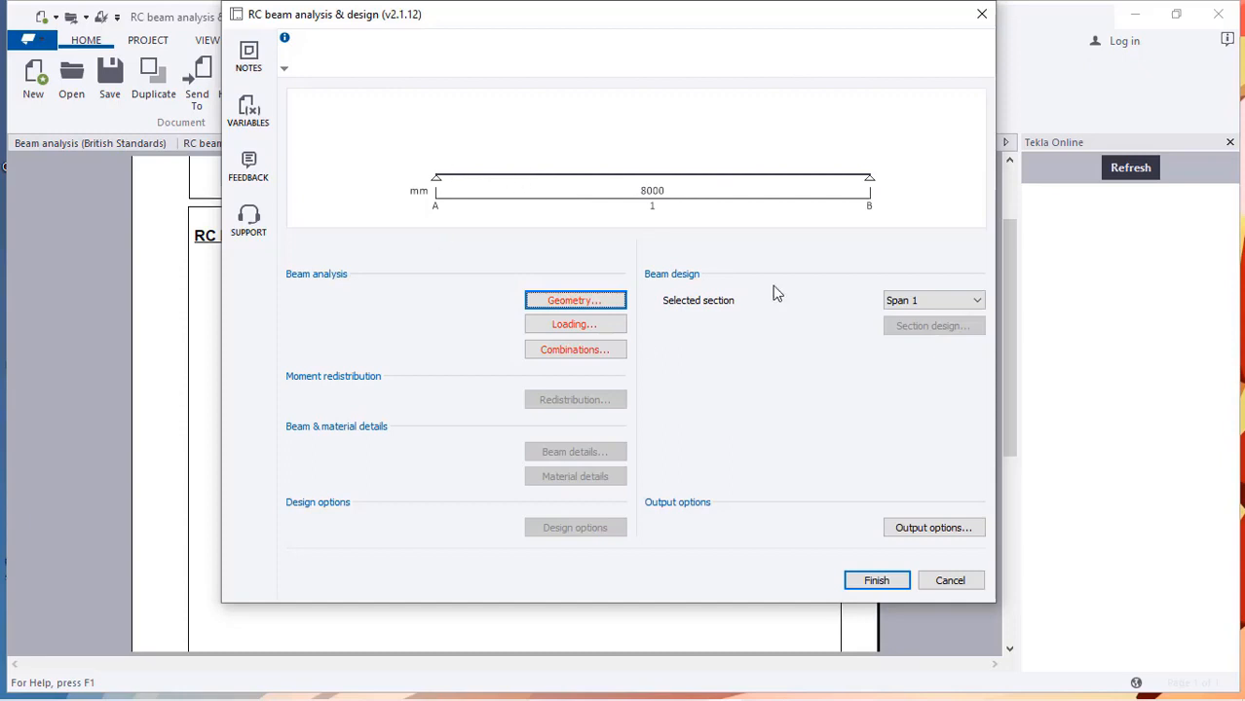
- Define the beam geometry as three spans of 3500 mm, 3500 mm and 3000 mm and accept it
{"action": "left_click", "coordinate": [583, 304]}
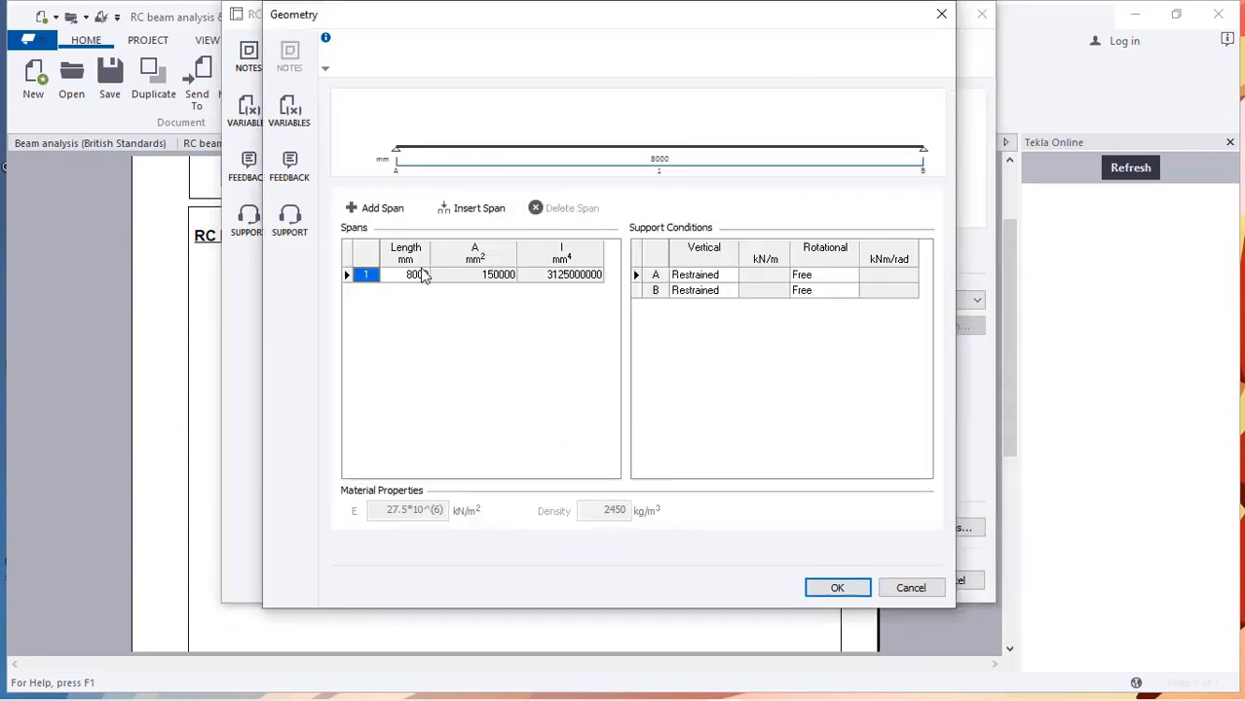
{"action": "left_click", "coordinate": [421, 275]}
{"action": "type", "text": "3500"}
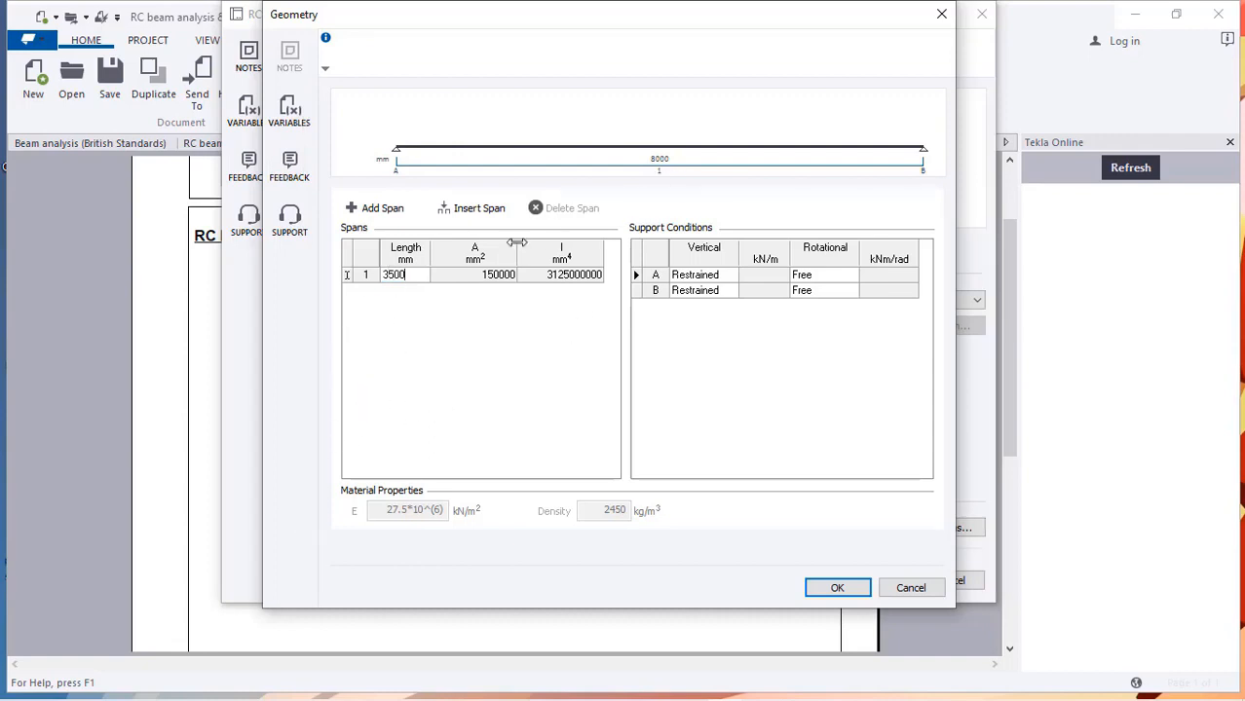
{"action": "left_click", "coordinate": [373, 208]}
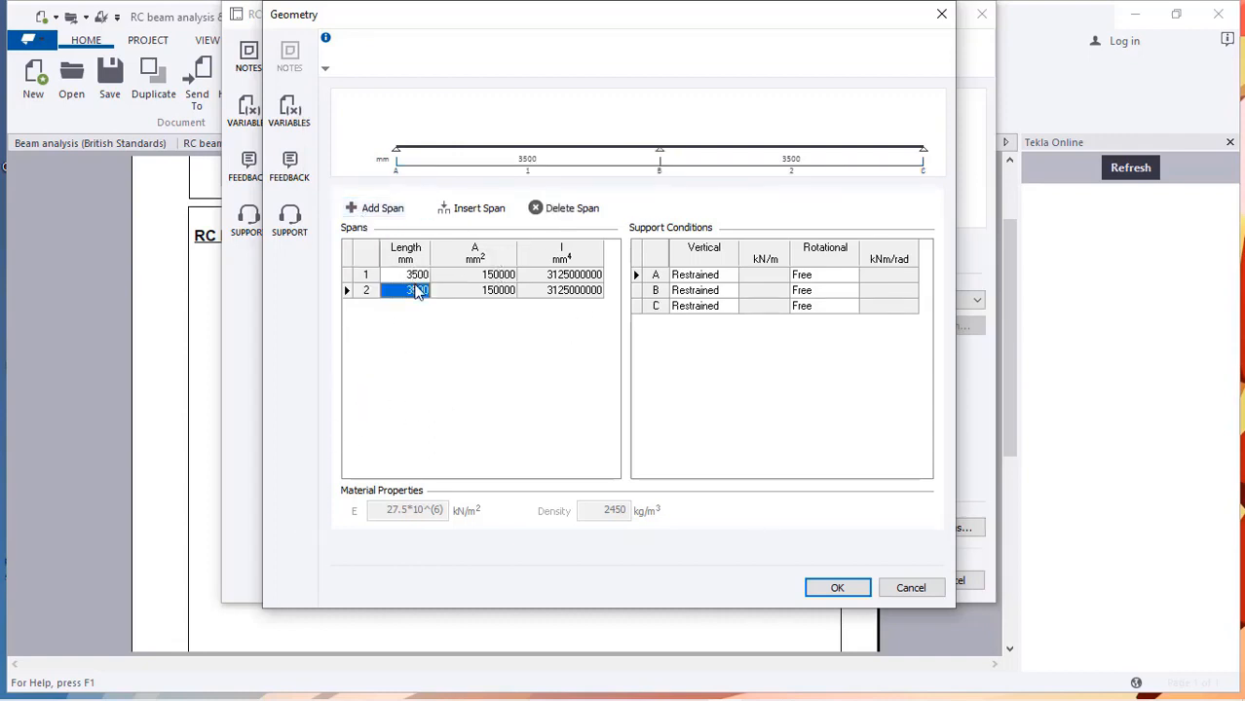
{"action": "left_click", "coordinate": [370, 209]}
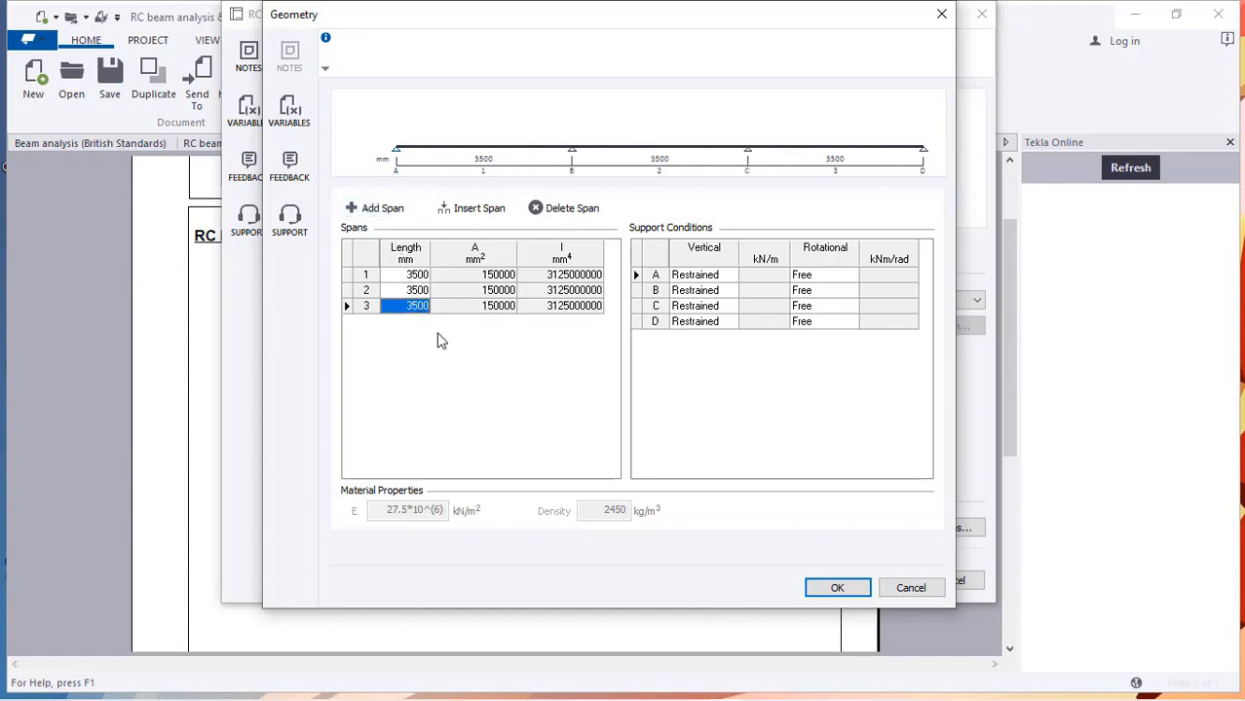
{"action": "type", "text": "3"}
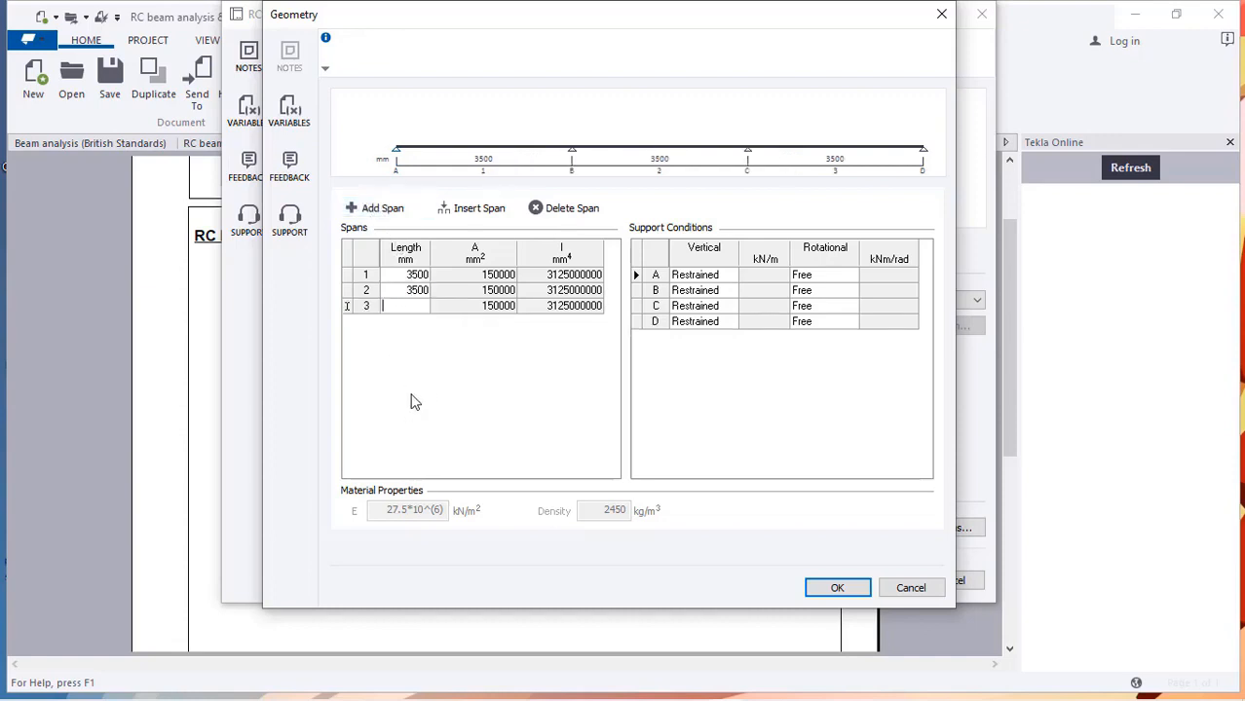
{"action": "type", "text": "000"}
{"action": "left_click", "coordinate": [828, 589]}
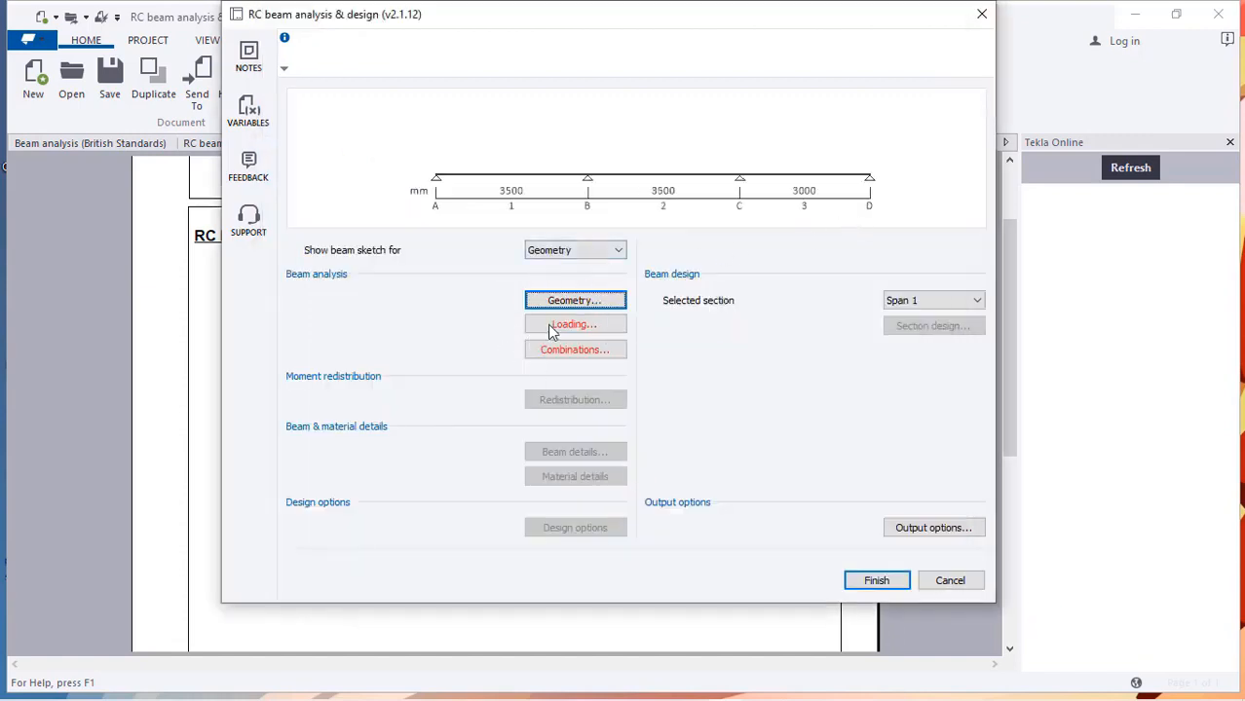
- Open the beam's loading and look through the load lists of spans 1, 2 and 3
{"action": "left_click", "coordinate": [552, 329]}
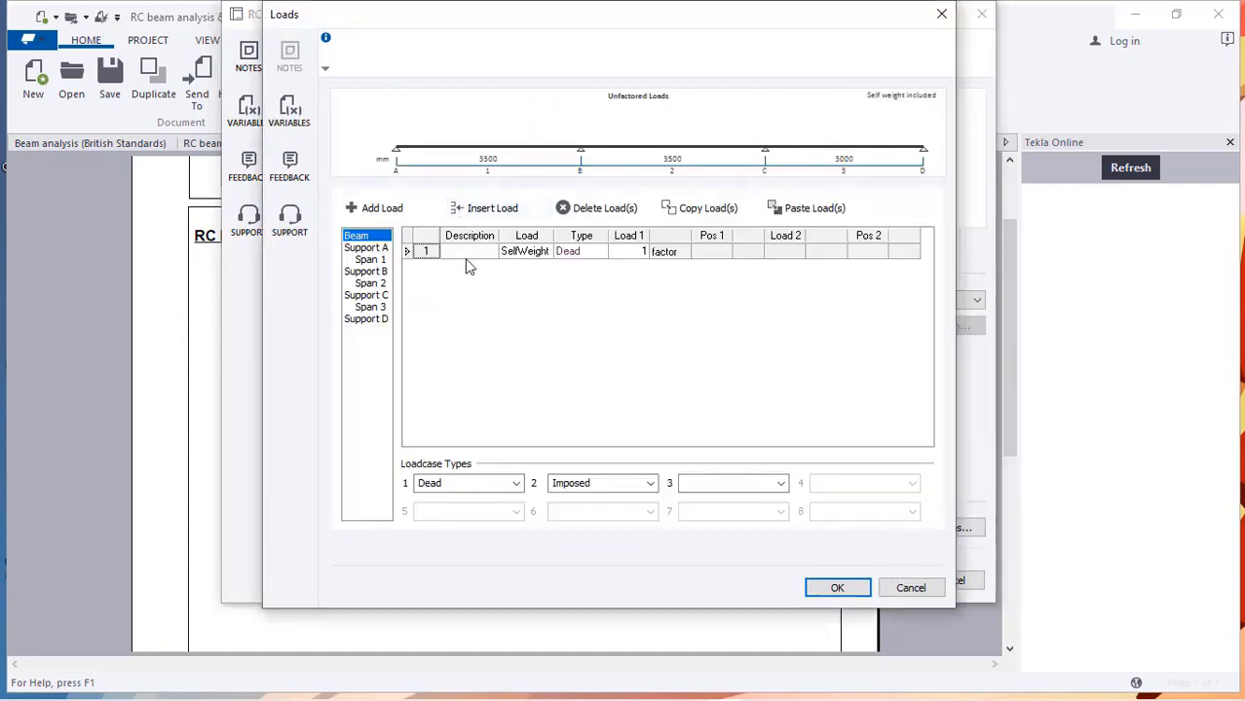
{"action": "left_click", "coordinate": [374, 261]}
{"action": "left_click", "coordinate": [373, 283]}
{"action": "left_click", "coordinate": [375, 305]}
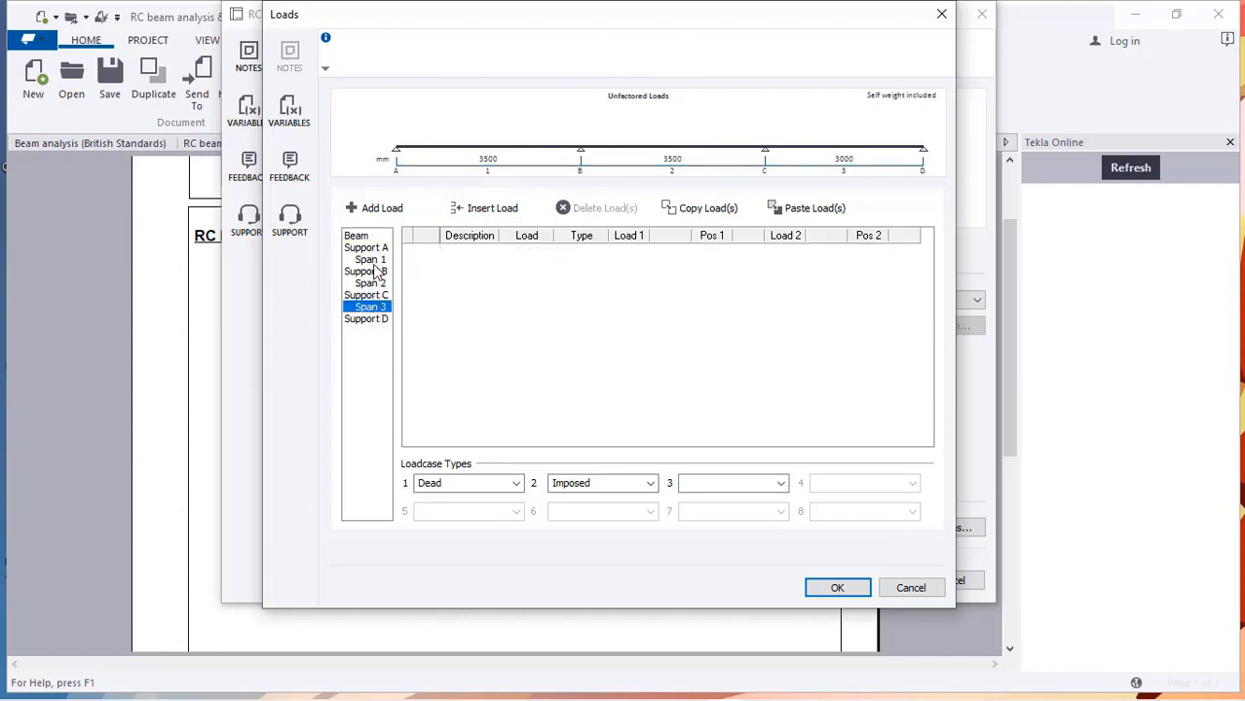
{"action": "left_click", "coordinate": [371, 260]}
{"action": "left_click", "coordinate": [371, 282]}
{"action": "left_click", "coordinate": [372, 306]}
- Add a dead UDL of 8 kN/m to span 1, extending from 0 to 3500 mm
{"action": "left_click", "coordinate": [372, 261]}
{"action": "left_click", "coordinate": [380, 208]}
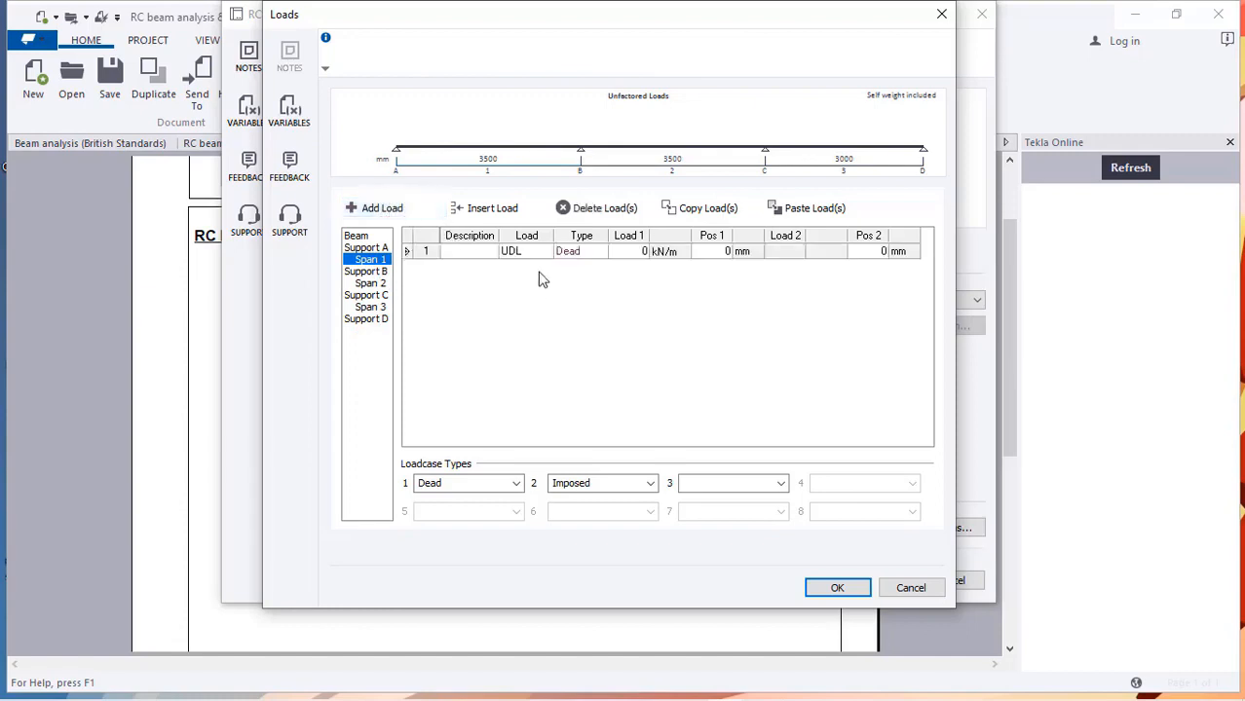
{"action": "left_click", "coordinate": [587, 253]}
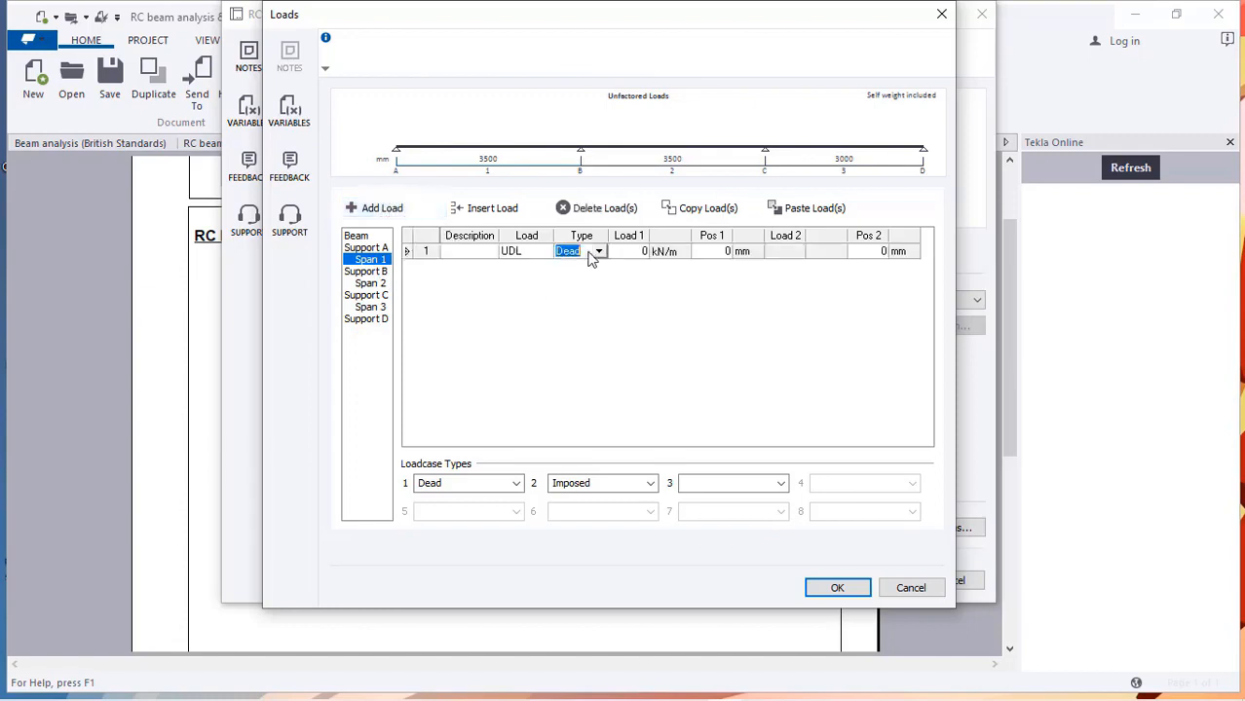
{"action": "left_click", "coordinate": [641, 252]}
{"action": "left_click", "coordinate": [641, 253]}
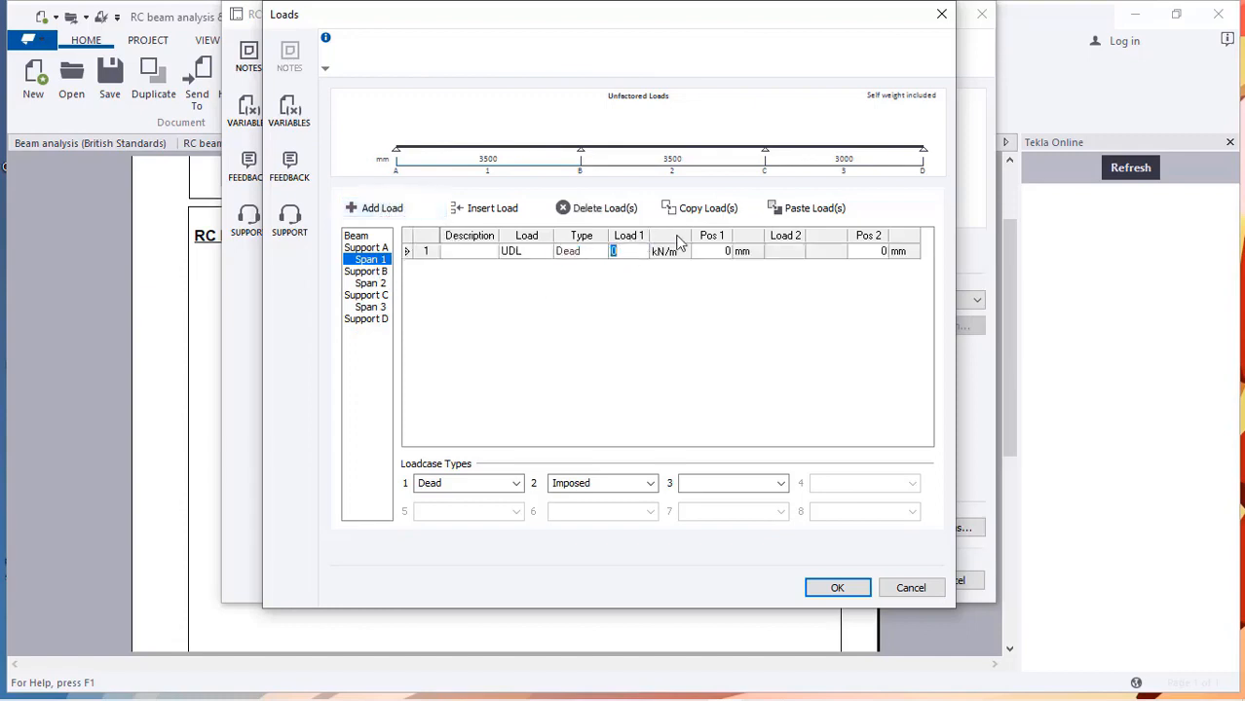
{"action": "type", "text": "8"}
{"action": "left_click", "coordinate": [719, 255]}
{"action": "left_click", "coordinate": [872, 253]}
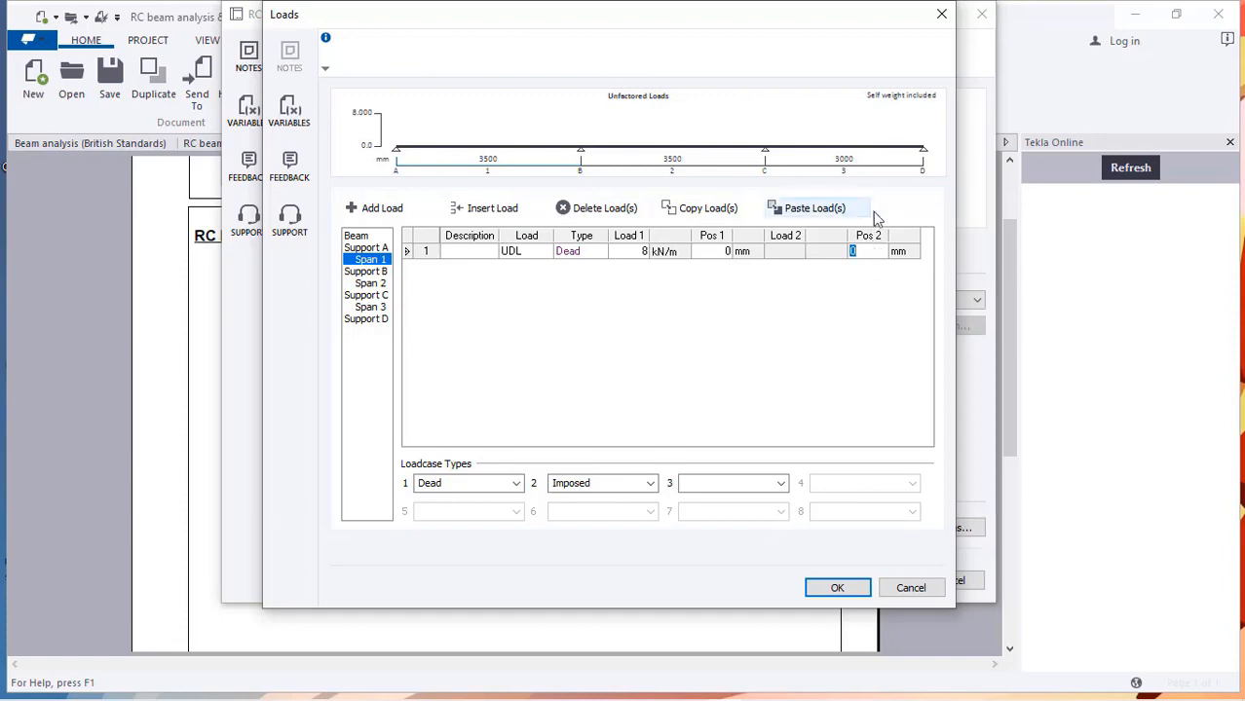
{"action": "type", "text": "3500"}
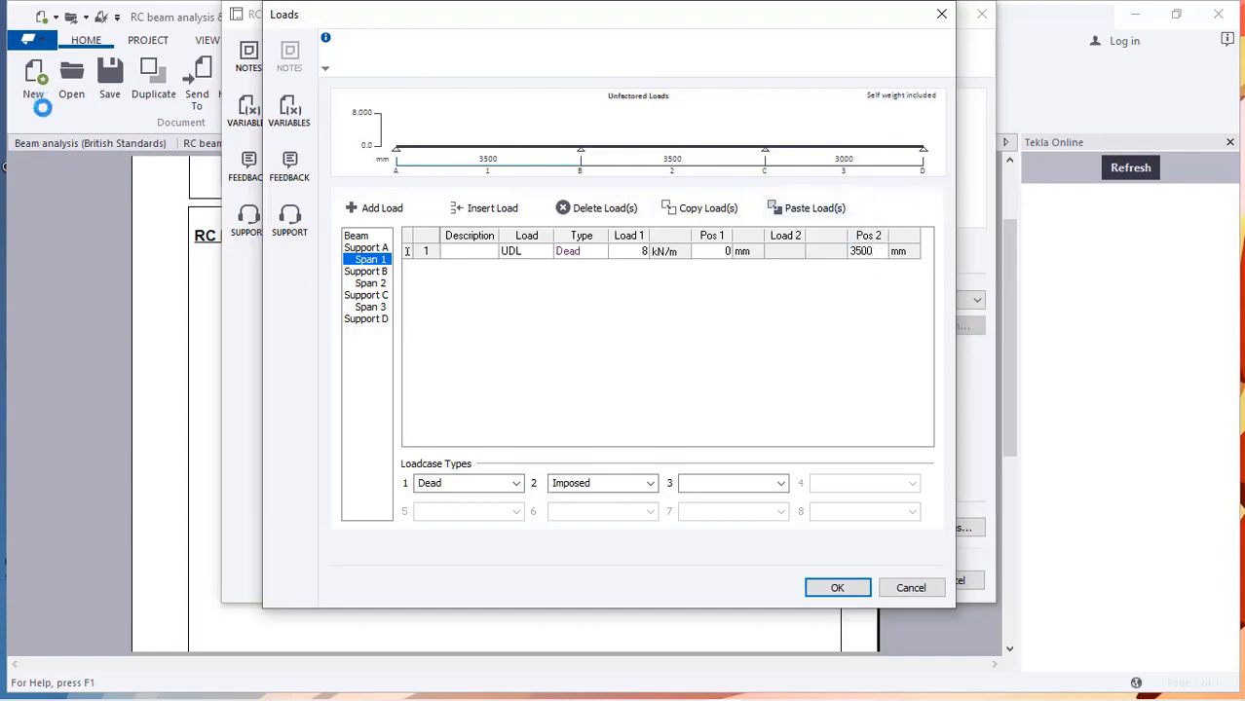
- Add an imposed UDL of 12 kN/m to span 1, extending from 0 to 3500 mm
{"action": "left_click", "coordinate": [373, 207]}
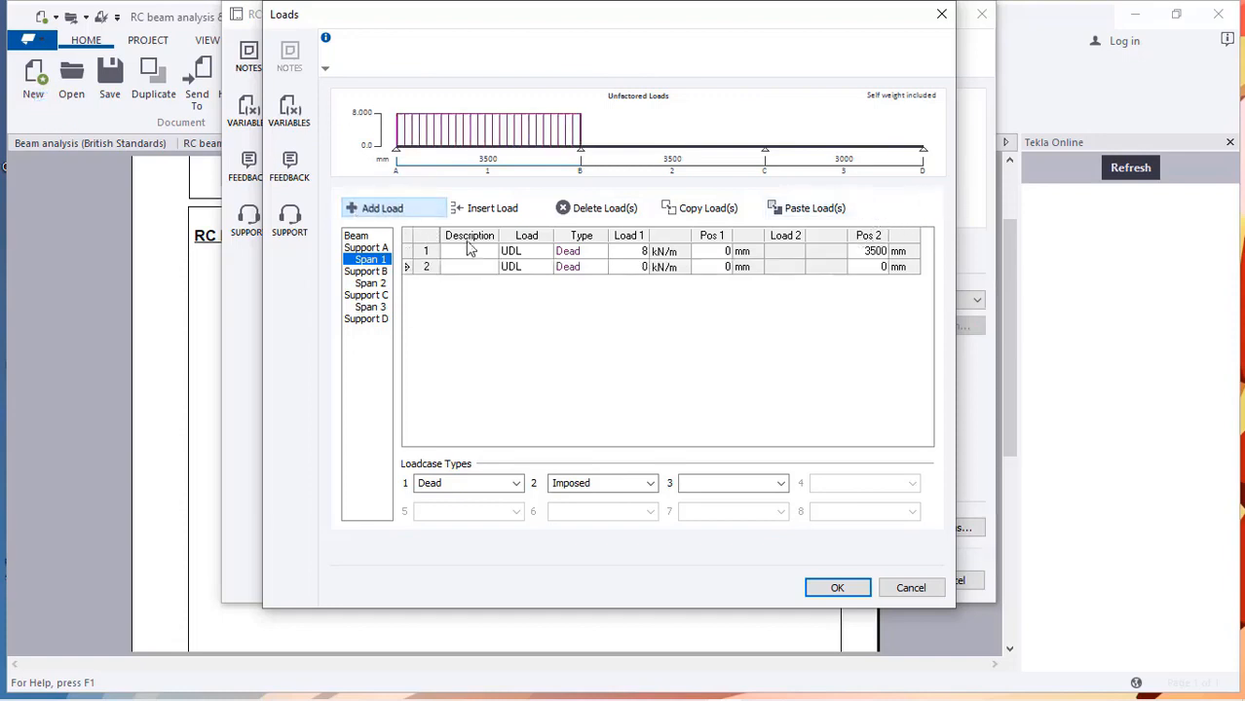
{"action": "left_click", "coordinate": [591, 266]}
{"action": "left_click", "coordinate": [601, 268]}
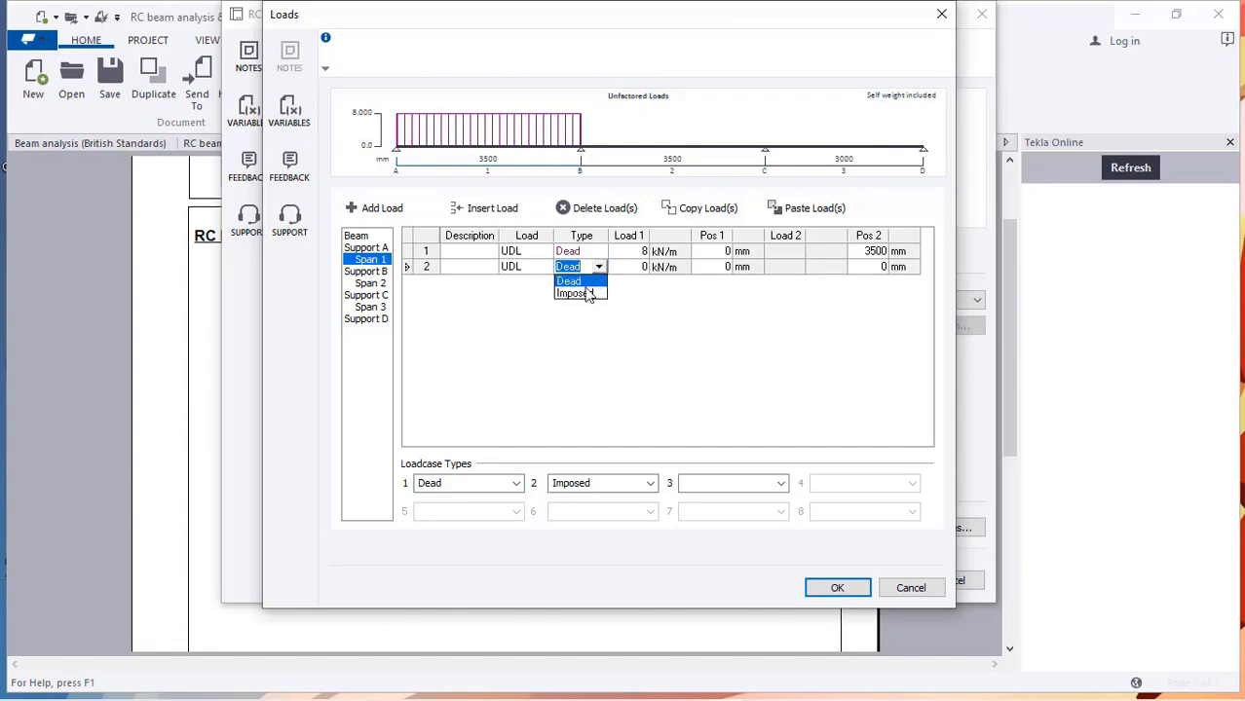
{"action": "left_click", "coordinate": [585, 293]}
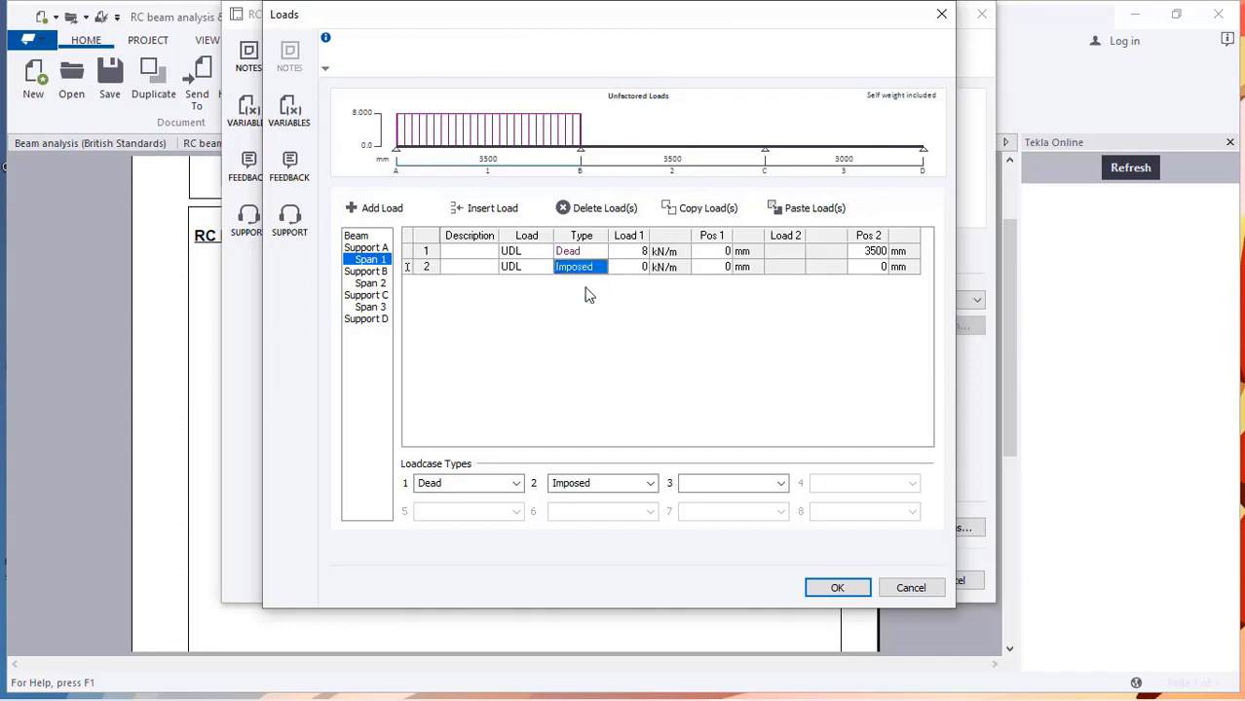
{"action": "left_click", "coordinate": [642, 267]}
{"action": "type", "text": "12"}
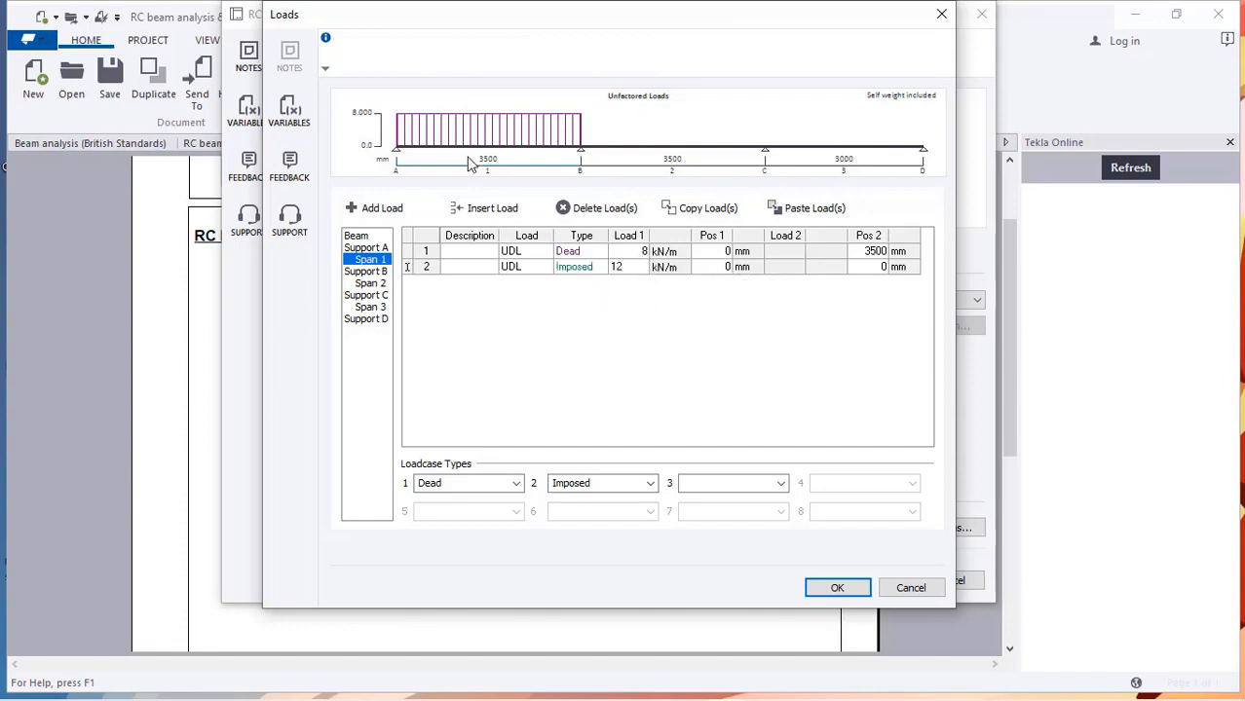
{"action": "left_click", "coordinate": [854, 269]}
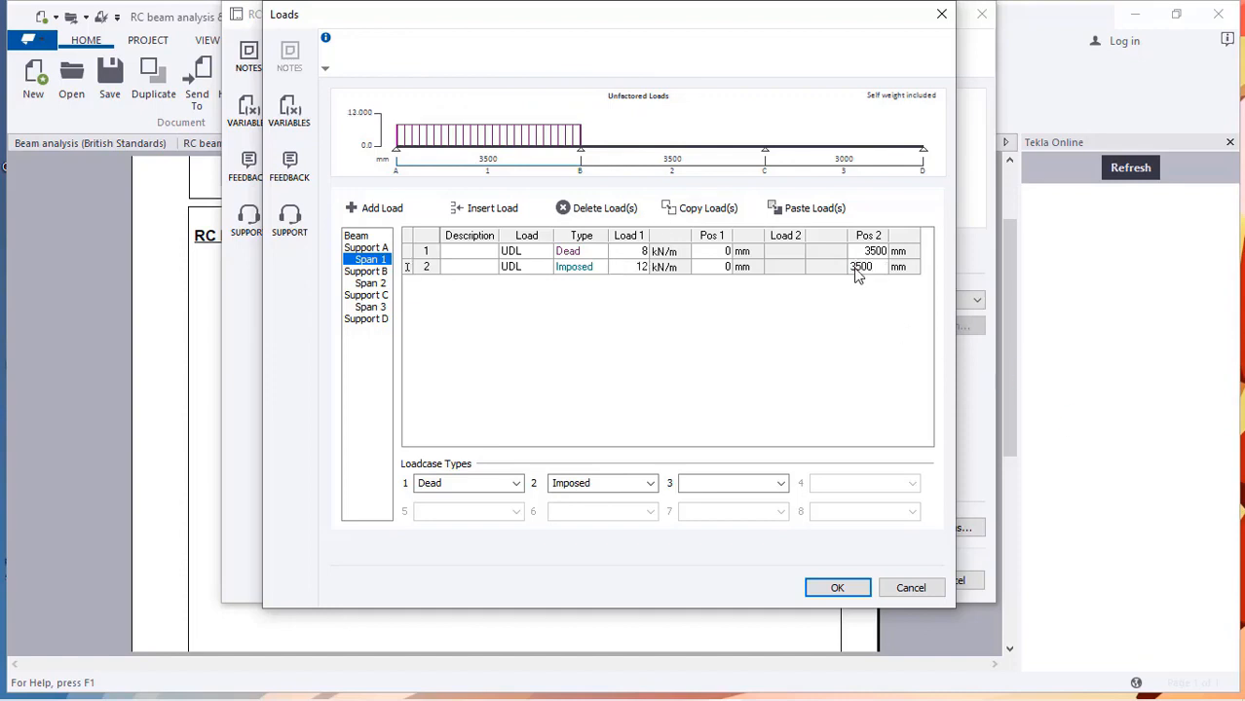
- Add a dead UDL of 10 kN/m to span 2, extending from 0 to 3500 mm
{"action": "left_click", "coordinate": [368, 282]}
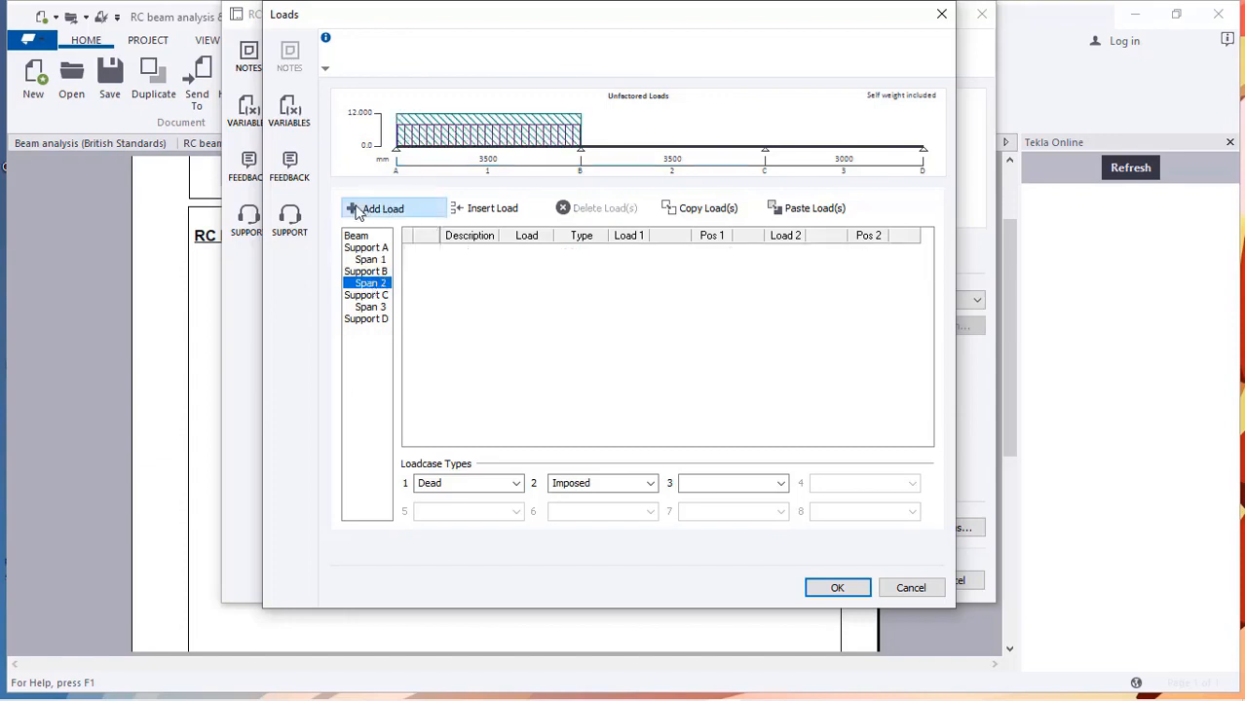
{"action": "left_click", "coordinate": [380, 208]}
{"action": "left_click", "coordinate": [587, 252]}
{"action": "left_click", "coordinate": [598, 251]}
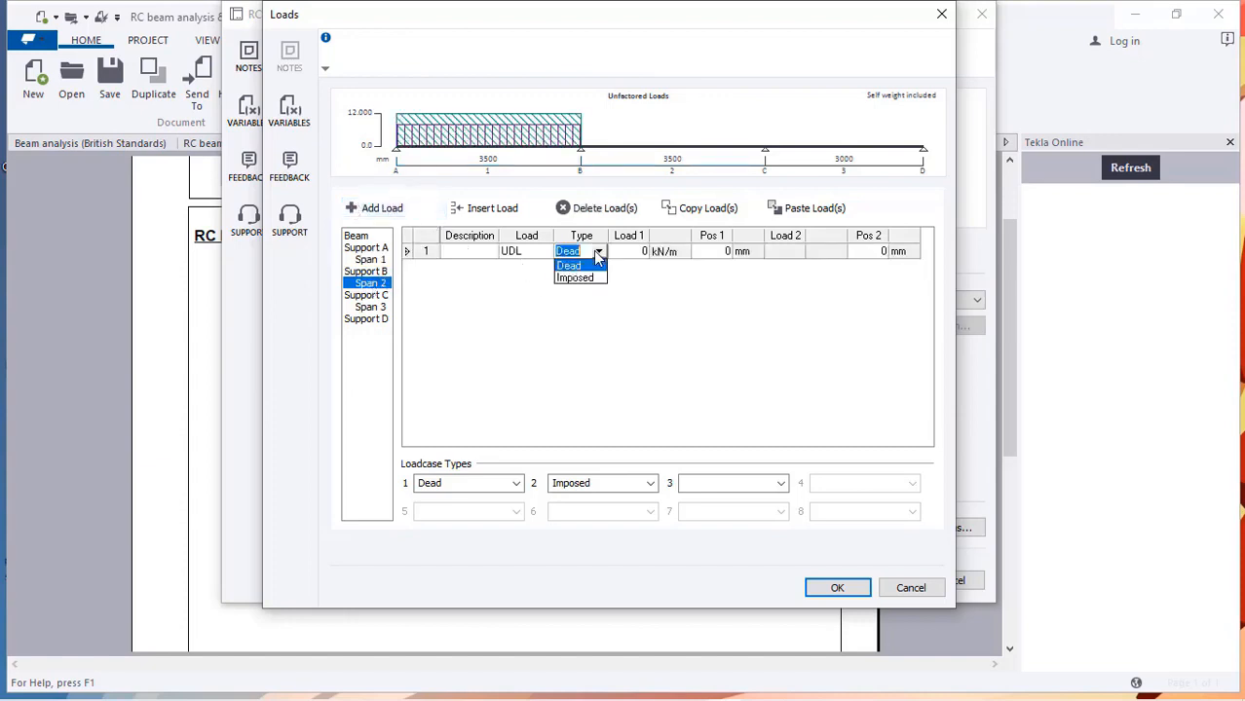
{"action": "left_click", "coordinate": [598, 251]}
{"action": "left_click", "coordinate": [721, 254]}
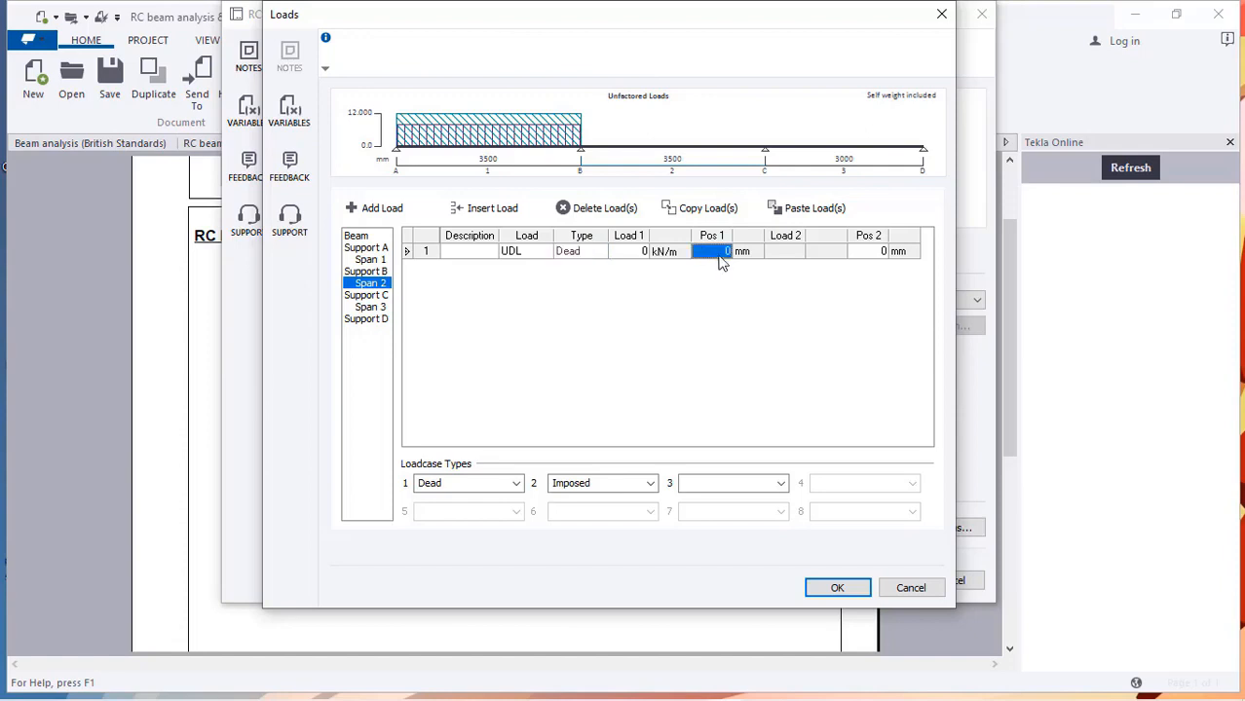
{"action": "left_click", "coordinate": [635, 253]}
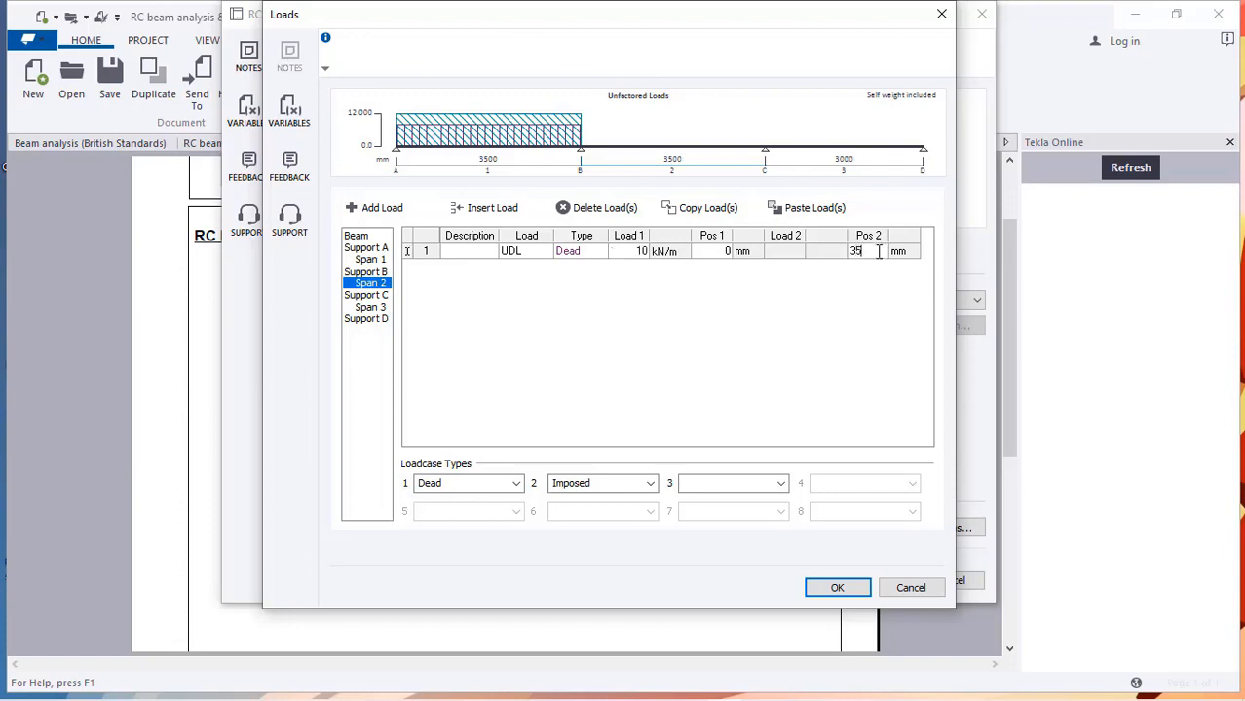
- Add an imposed UDL of 15 kN/m to span 2, extending from 0 to 3500 mm
{"action": "left_click", "coordinate": [381, 210]}
{"action": "left_click", "coordinate": [583, 269]}
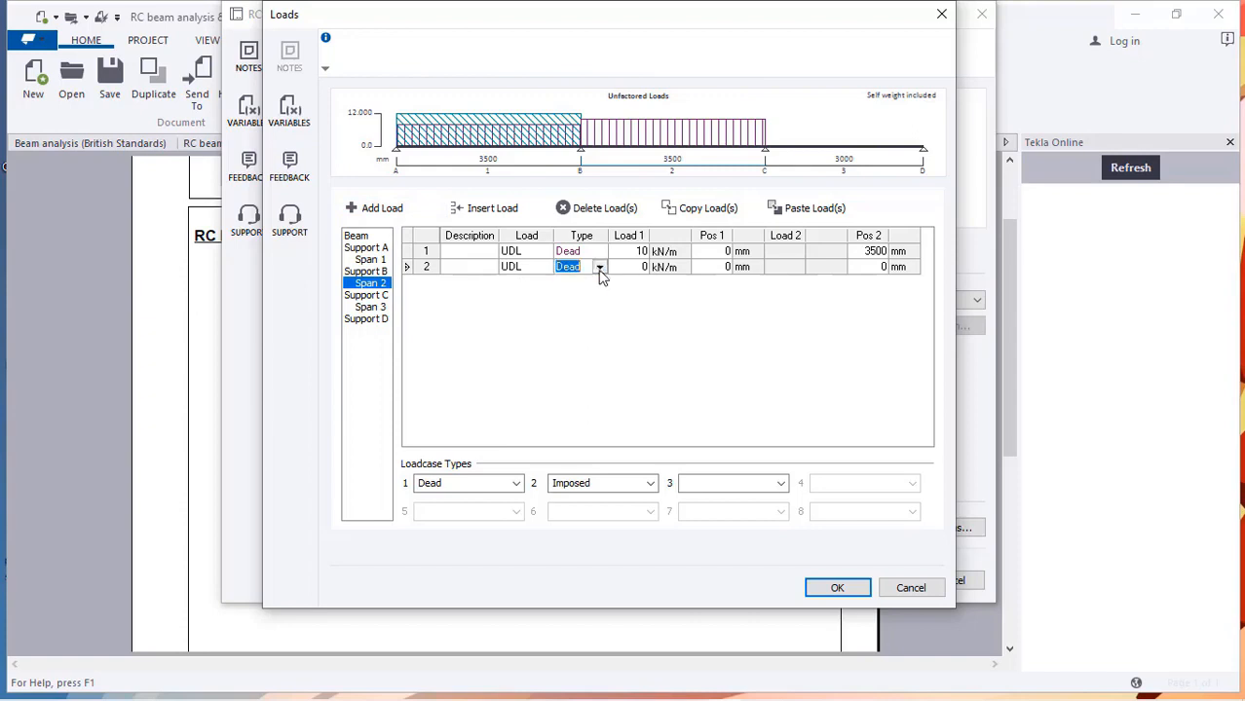
{"action": "left_click", "coordinate": [601, 267]}
{"action": "left_click", "coordinate": [586, 292]}
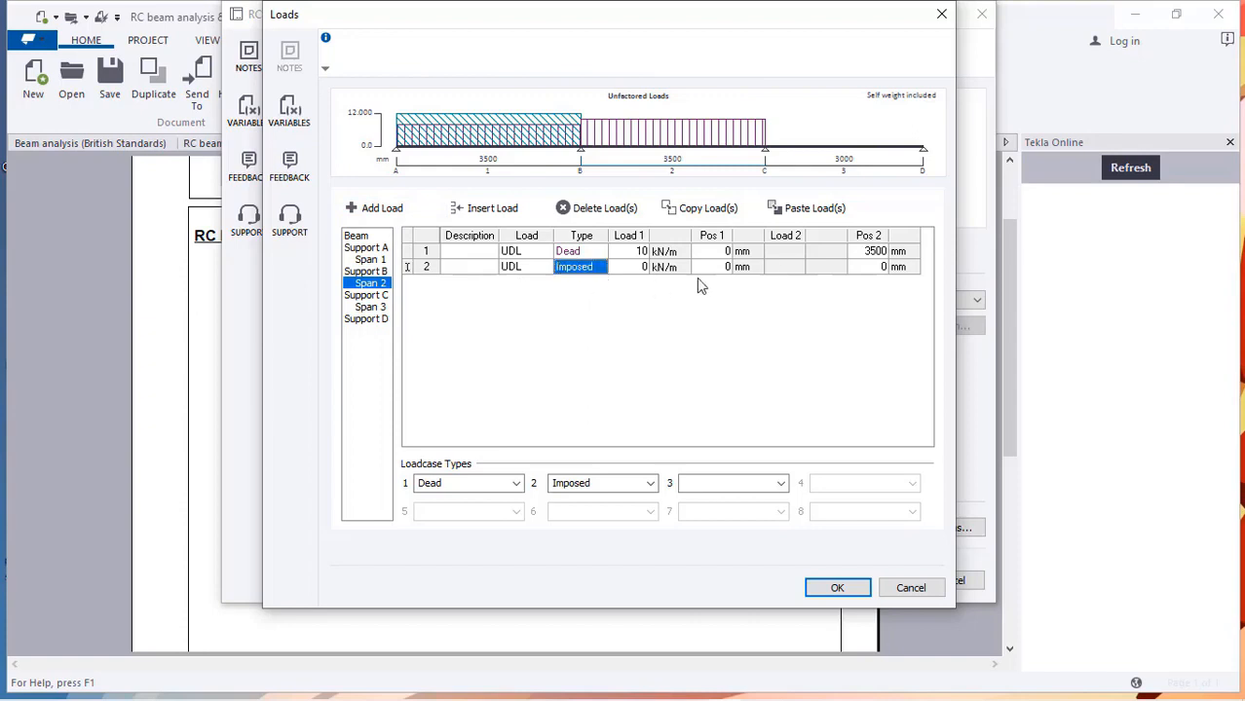
{"action": "left_click", "coordinate": [634, 269]}
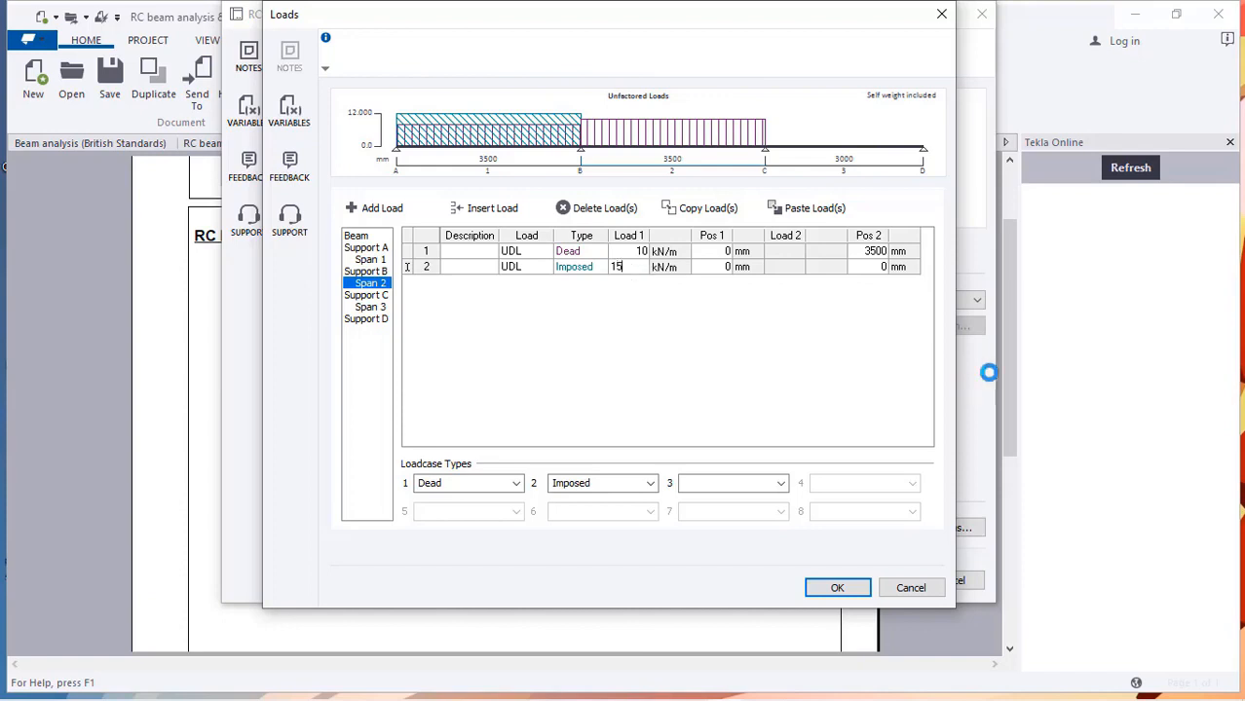
{"action": "left_click", "coordinate": [876, 271]}
{"action": "type", "text": "3"}
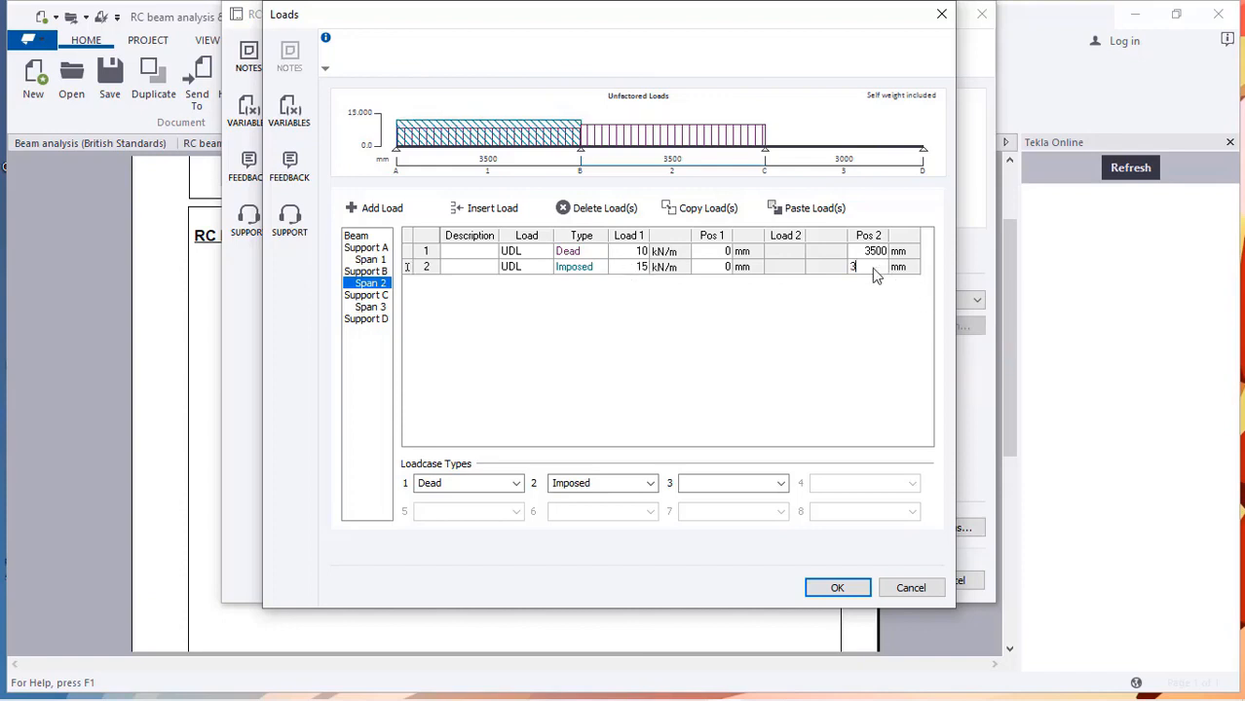
{"action": "type", "text": "500"}
- Add a dead UDL of 5 kN/m to span 3, extending from 0 to 3000 mm
{"action": "left_click", "coordinate": [378, 307]}
{"action": "left_click", "coordinate": [373, 208]}
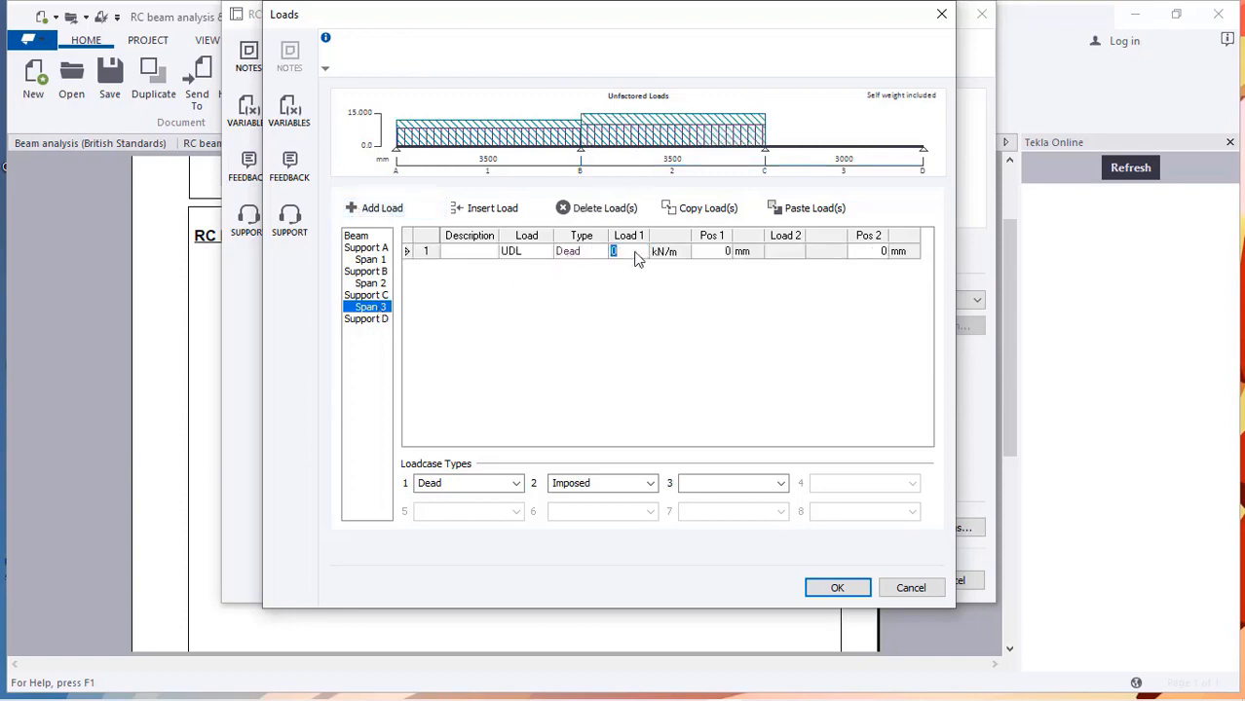
{"action": "left_click", "coordinate": [634, 252]}
{"action": "type", "text": "5"}
{"action": "left_click", "coordinate": [720, 255]}
{"action": "left_click", "coordinate": [871, 255]}
{"action": "type", "text": "3000"}
- Add an imposed UDL of 10 kN/m to span 3, set its end position, and accept the beam loading
{"action": "left_click", "coordinate": [361, 208]}
{"action": "left_click", "coordinate": [603, 272]}
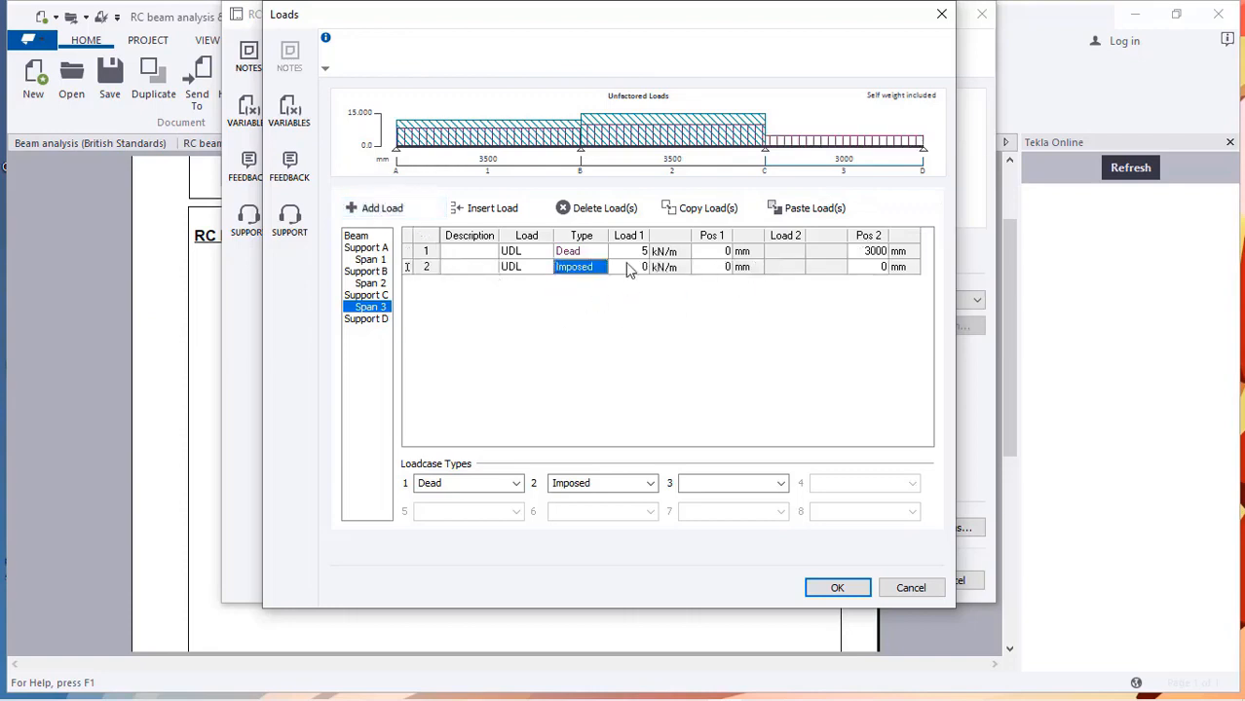
{"action": "left_click", "coordinate": [628, 263]}
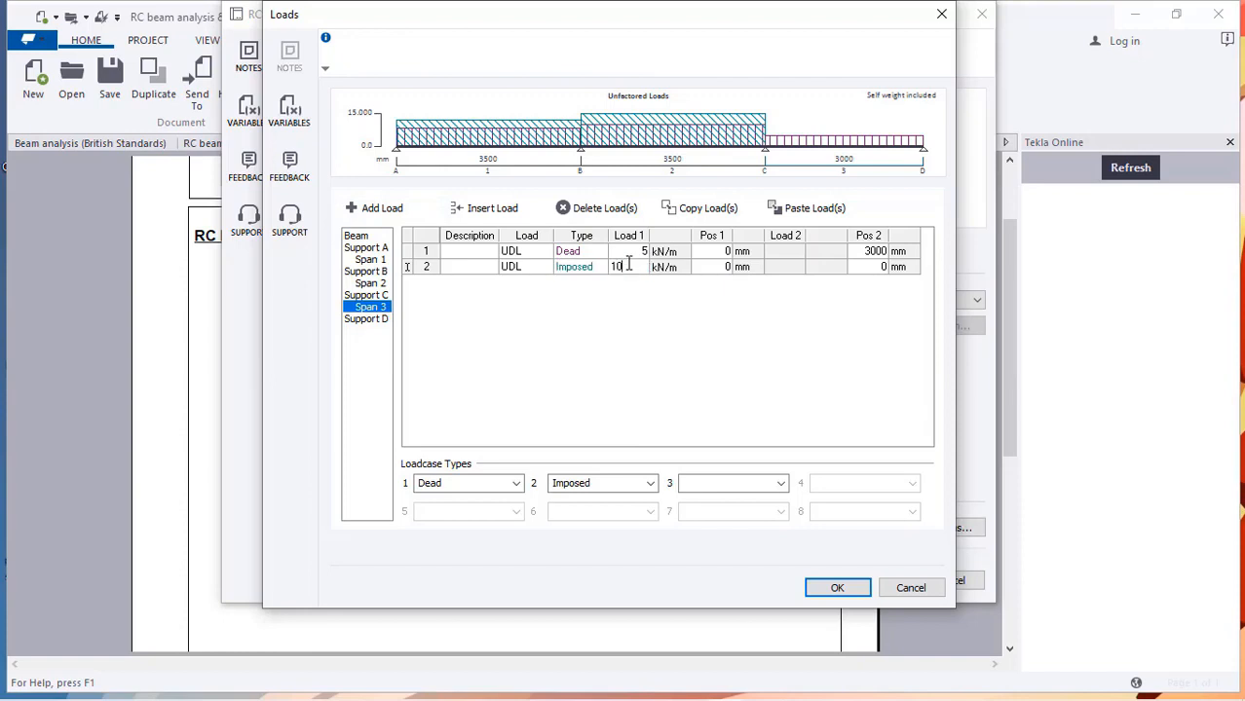
{"action": "left_click", "coordinate": [862, 269]}
{"action": "left_click", "coordinate": [821, 588]}
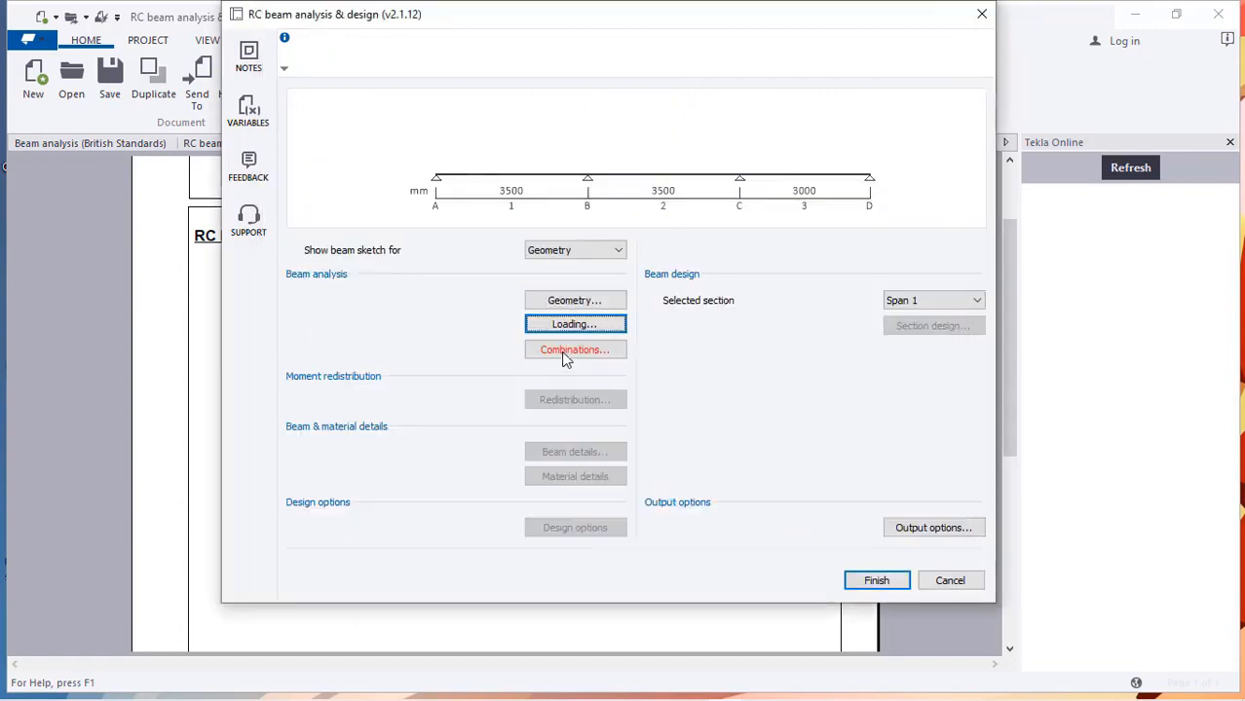
- Accept the default load combination with factors of 1.4 dead and 1.6 imposed, and open the moment redistribution
{"action": "left_click", "coordinate": [565, 356]}
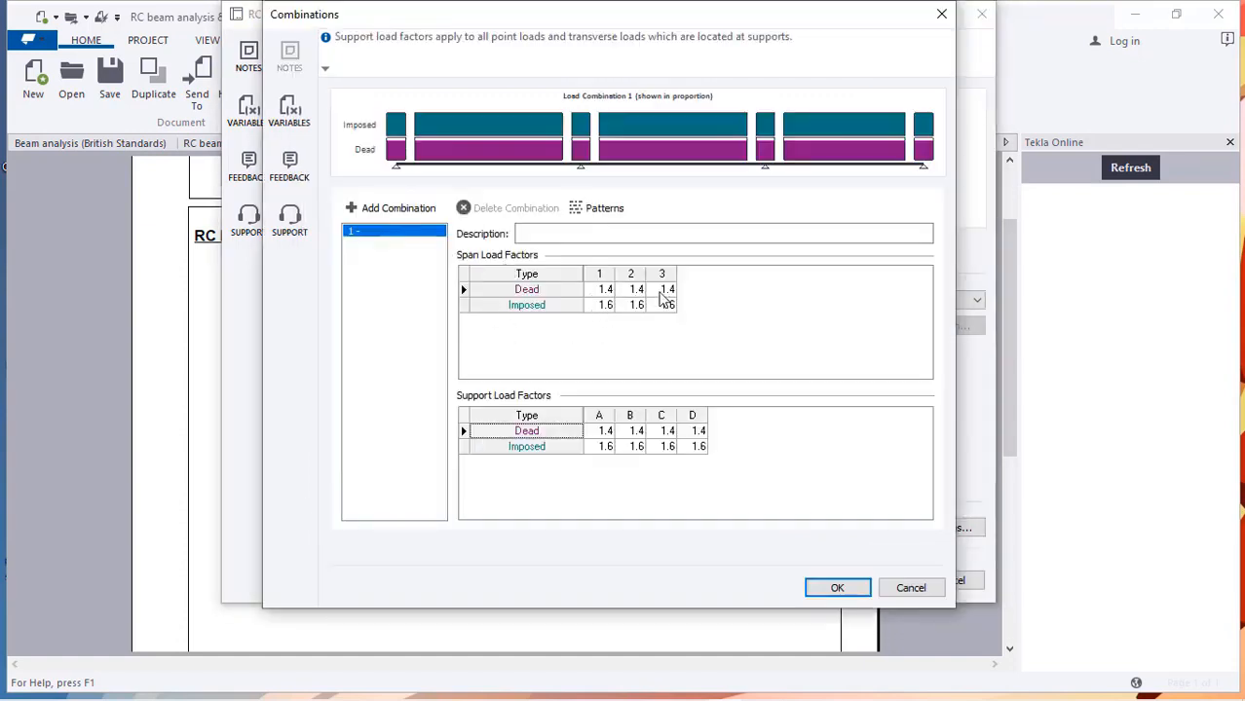
{"action": "left_click", "coordinate": [837, 587]}
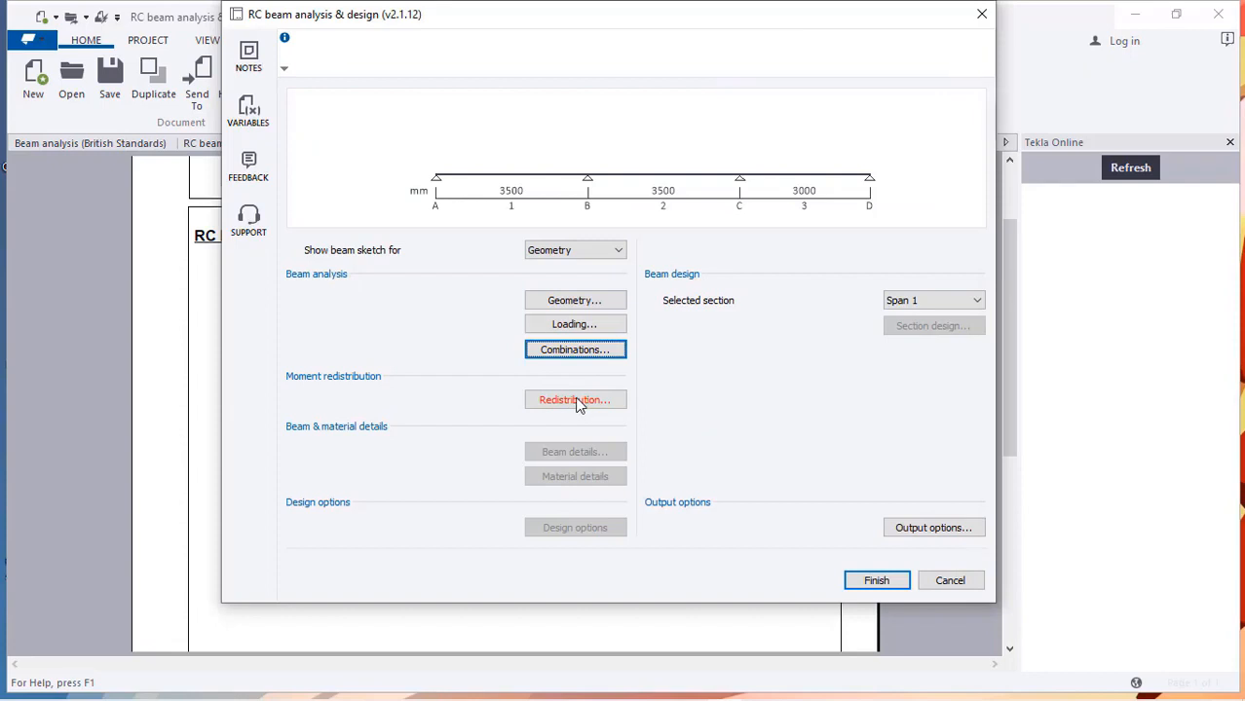
{"action": "left_click", "coordinate": [576, 402]}
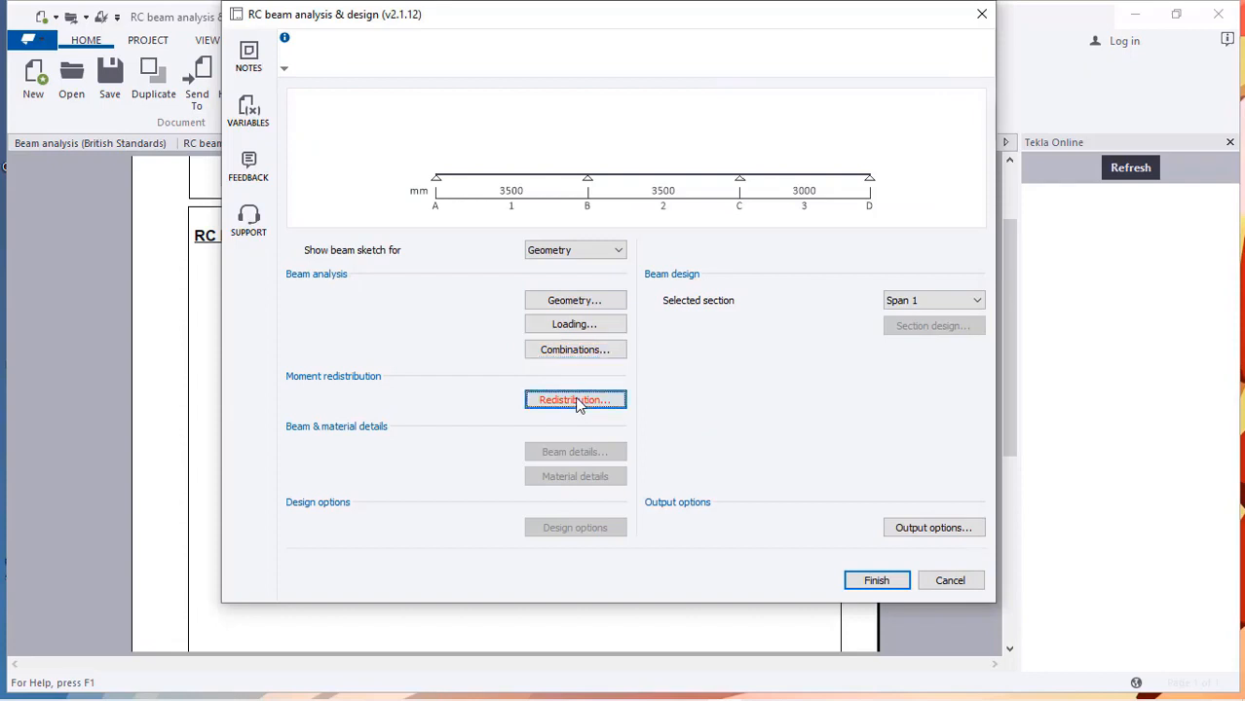
{"action": "left_click", "coordinate": [576, 402]}
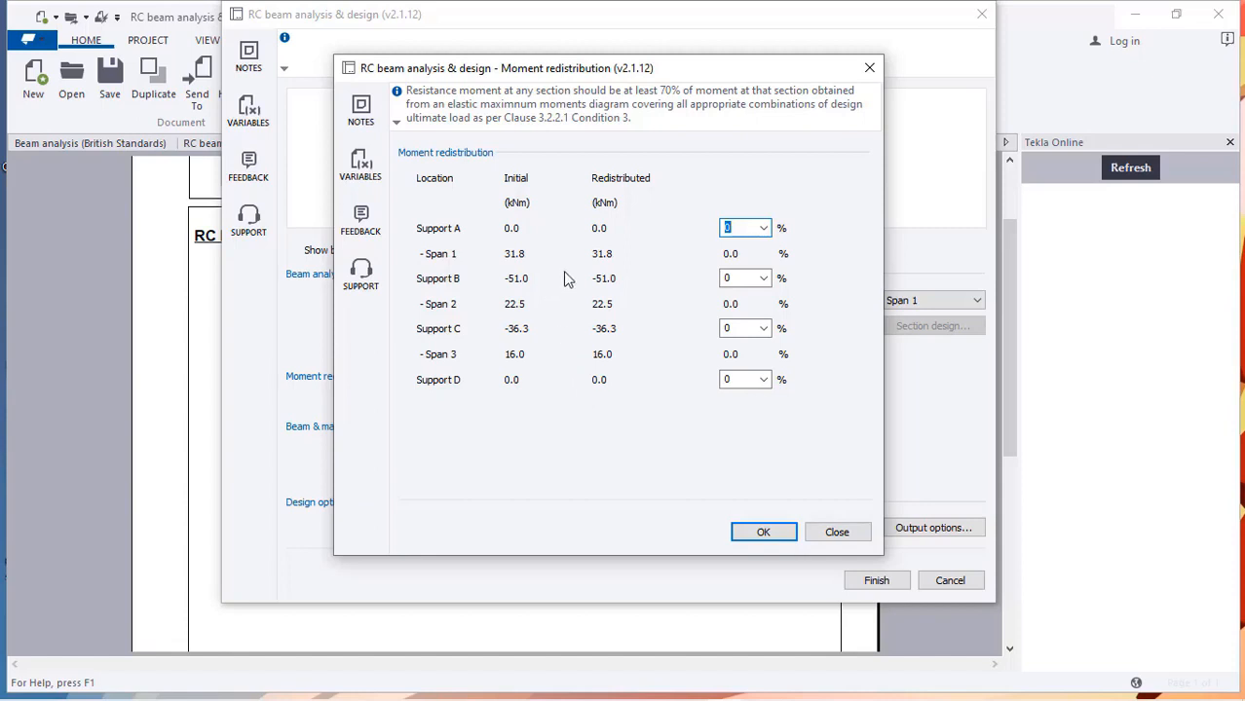
- Try moment redistributions of 10% at support B and 20% at support C
{"action": "left_click", "coordinate": [763, 278]}
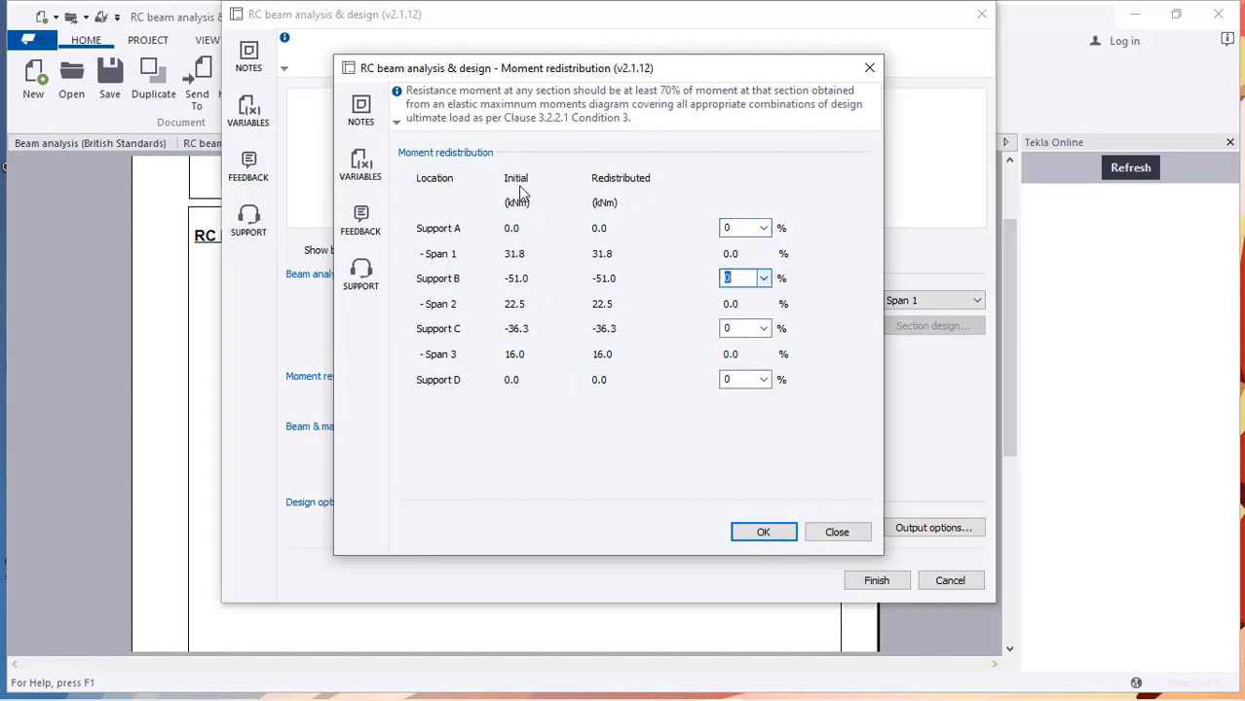
{"action": "left_click", "coordinate": [396, 122]}
{"action": "left_click", "coordinate": [765, 281]}
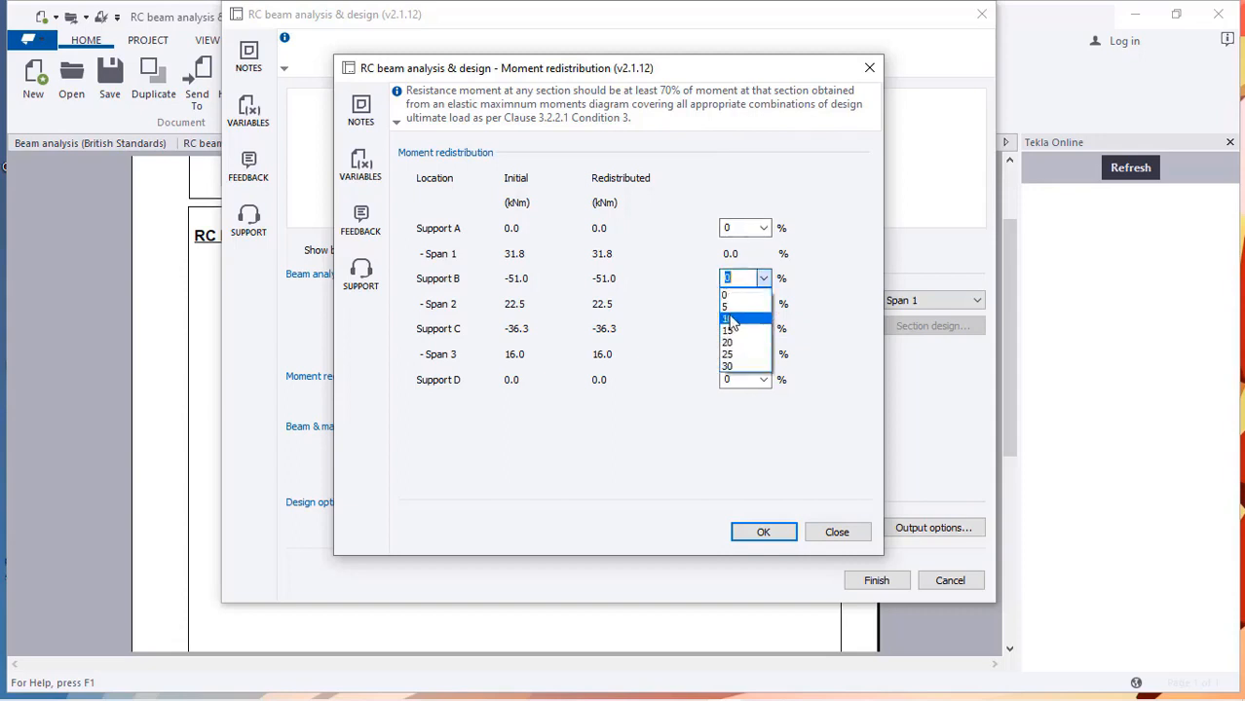
{"action": "left_click", "coordinate": [740, 319]}
{"action": "left_click", "coordinate": [765, 329]}
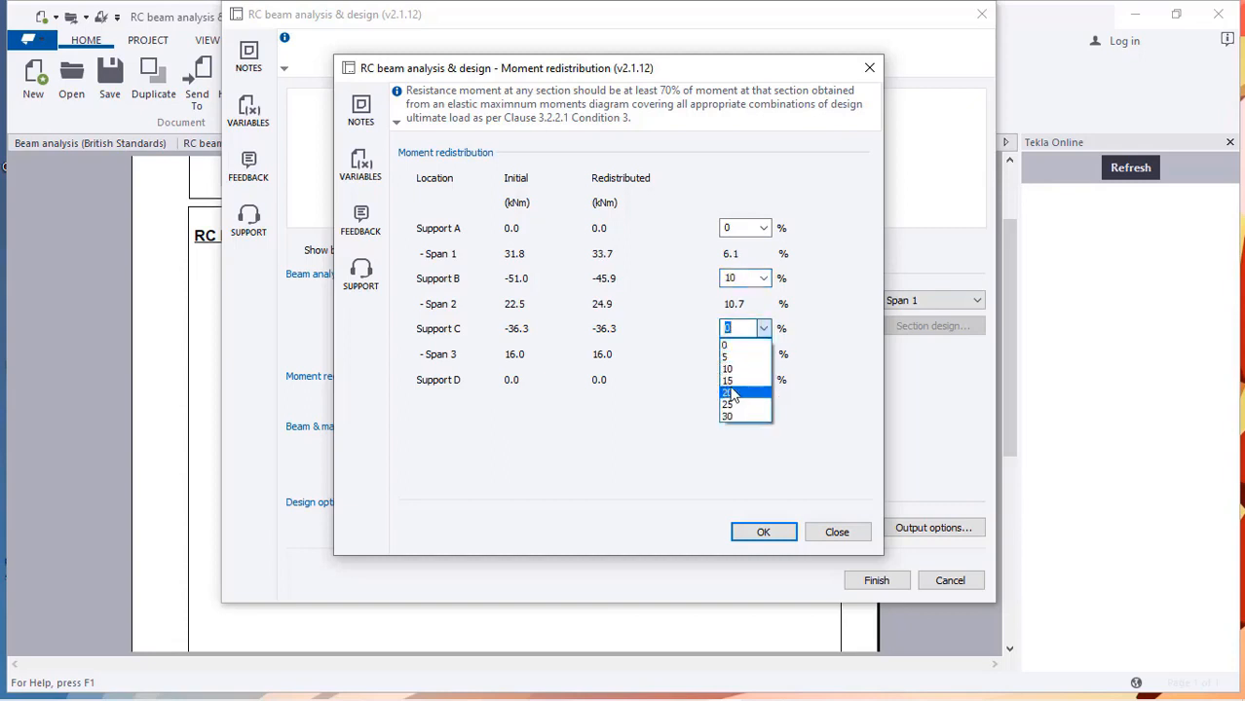
{"action": "left_click", "coordinate": [735, 394]}
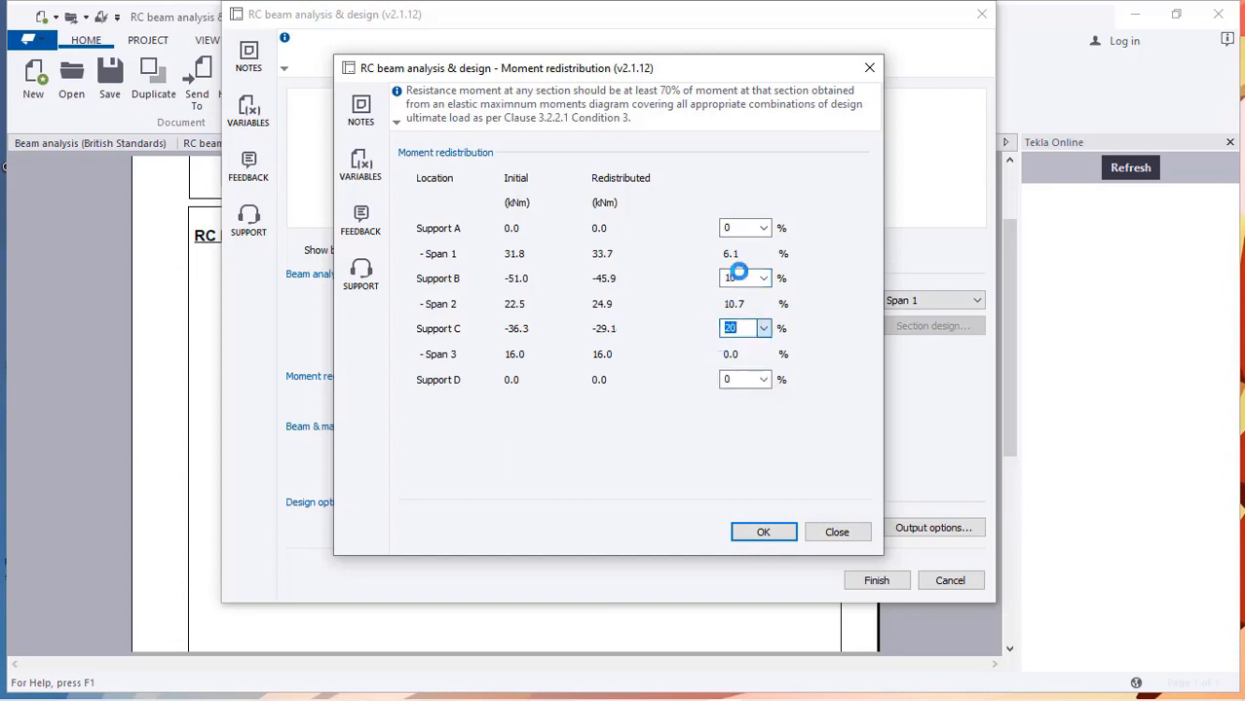
- Try to accept a 25% moment redistribution at support C, and return support C to 20%
{"action": "left_click", "coordinate": [764, 328]}
{"action": "left_click", "coordinate": [758, 384]}
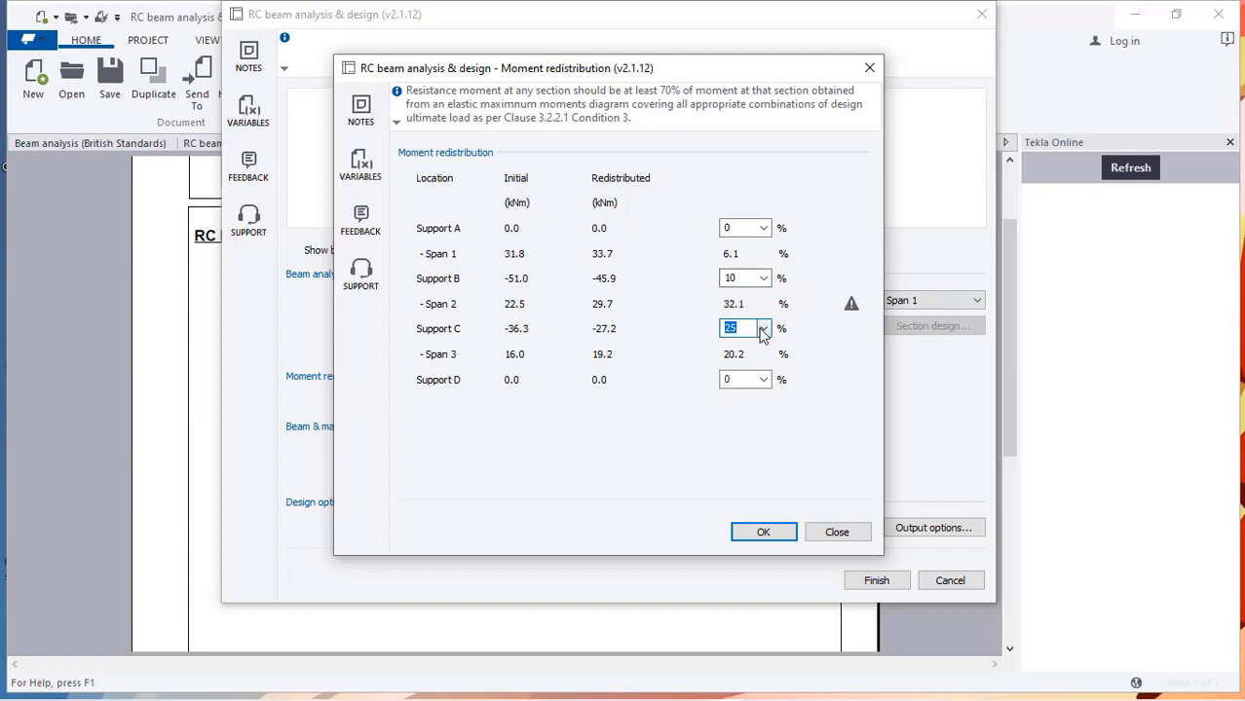
{"action": "left_click", "coordinate": [763, 531]}
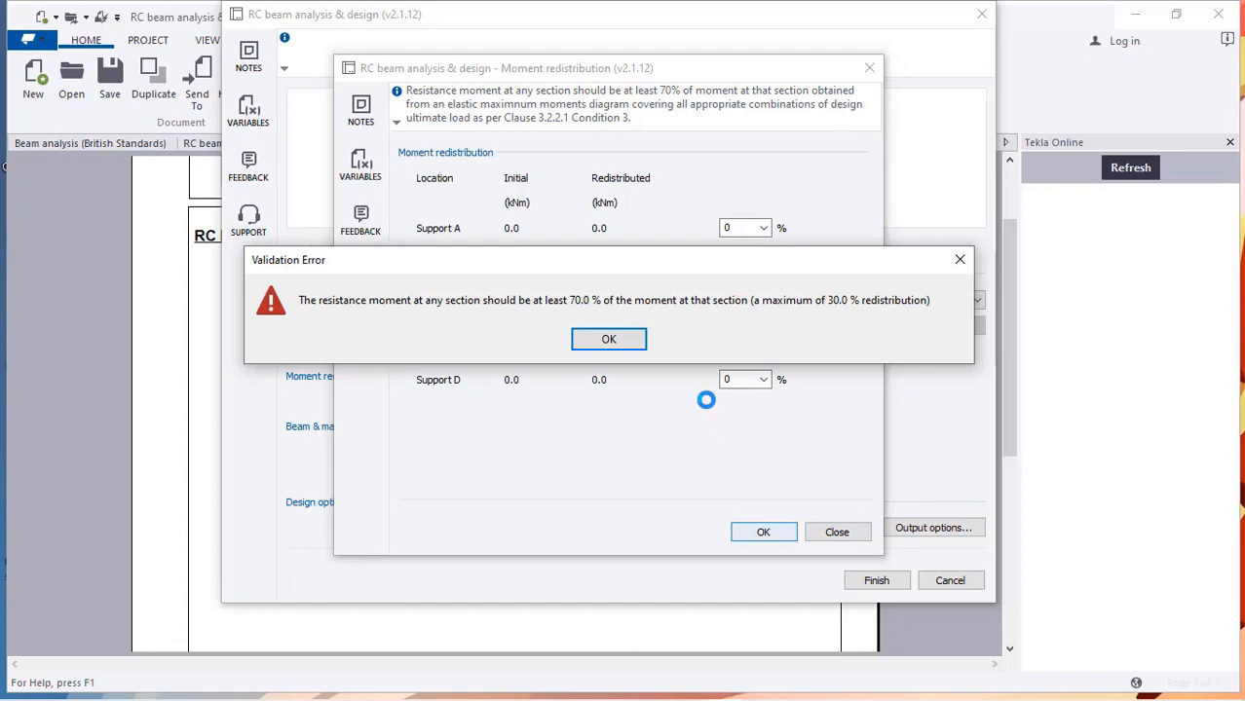
{"action": "left_click", "coordinate": [596, 339]}
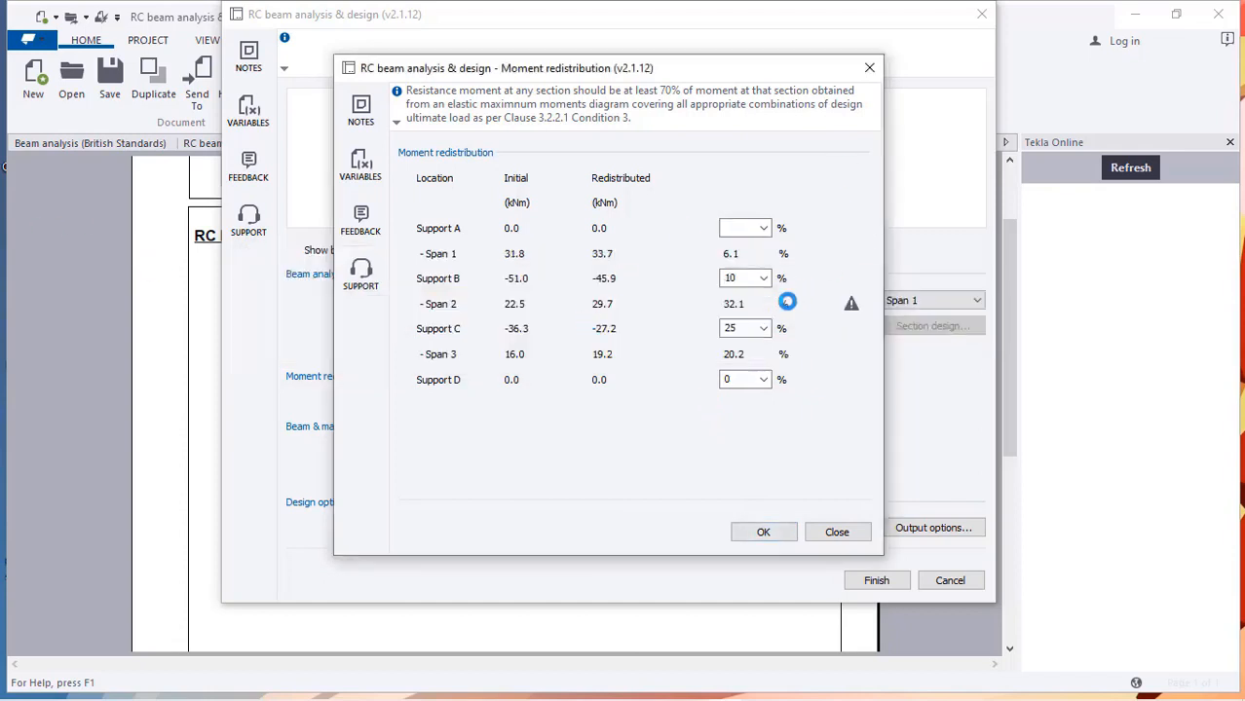
{"action": "left_click", "coordinate": [765, 330]}
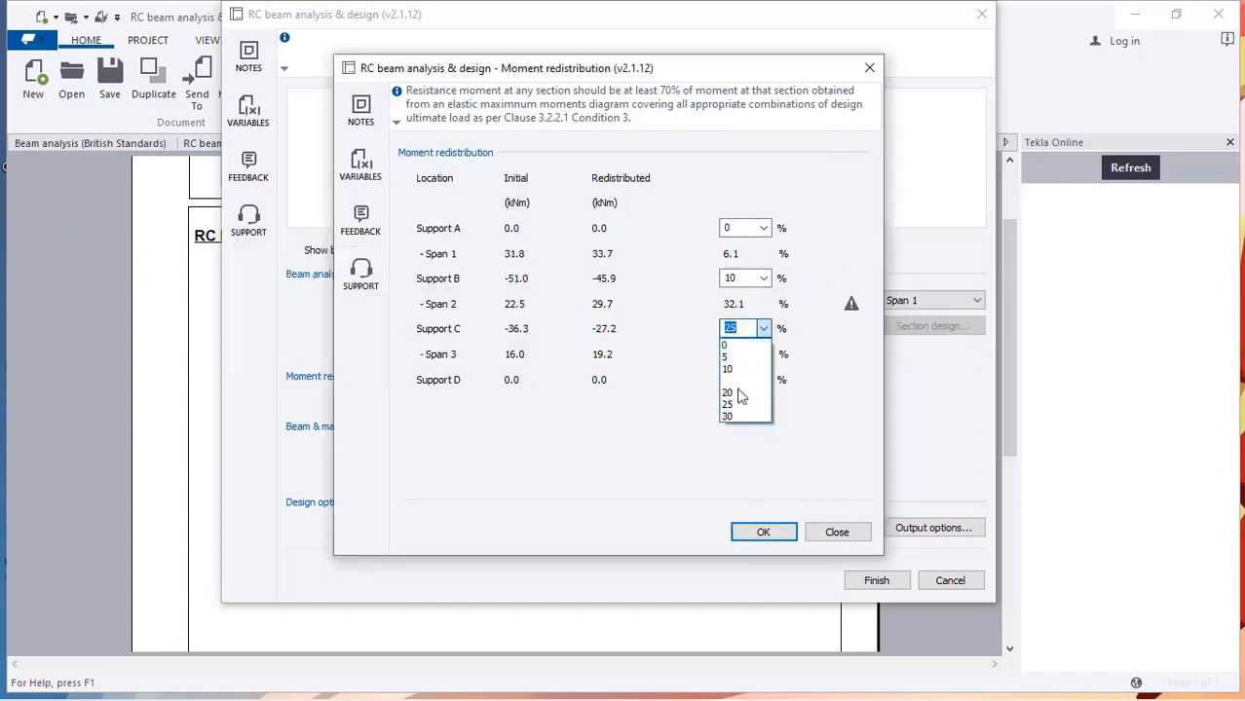
{"action": "left_click", "coordinate": [736, 388]}
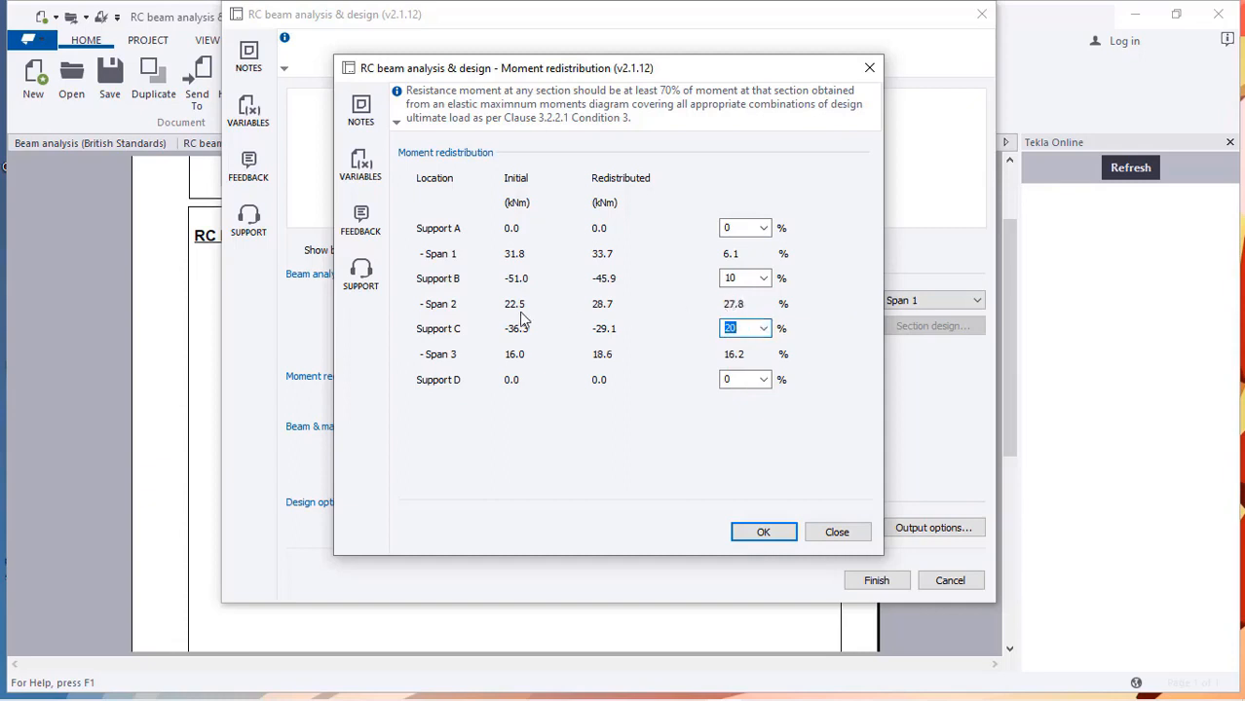
- Set the moment redistribution at supports C and B to 0% and accept the redistribution
{"action": "left_click", "coordinate": [763, 328]}
{"action": "left_click", "coordinate": [737, 342]}
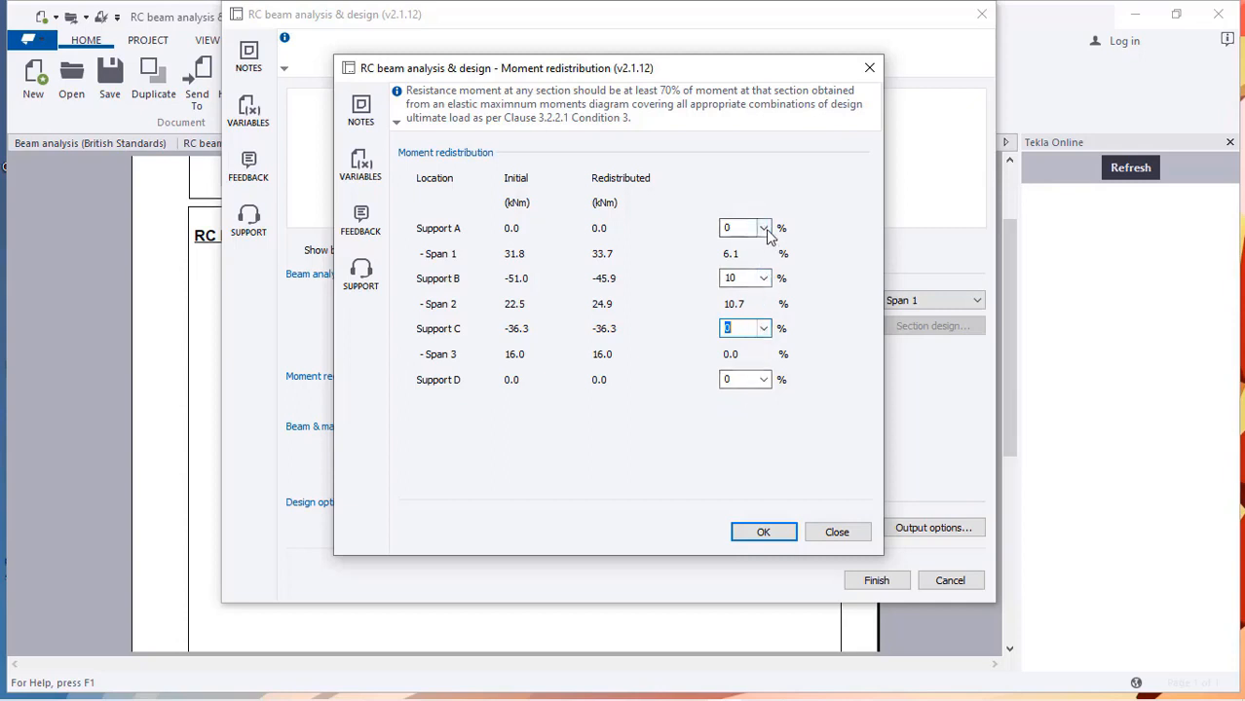
{"action": "left_click", "coordinate": [762, 279]}
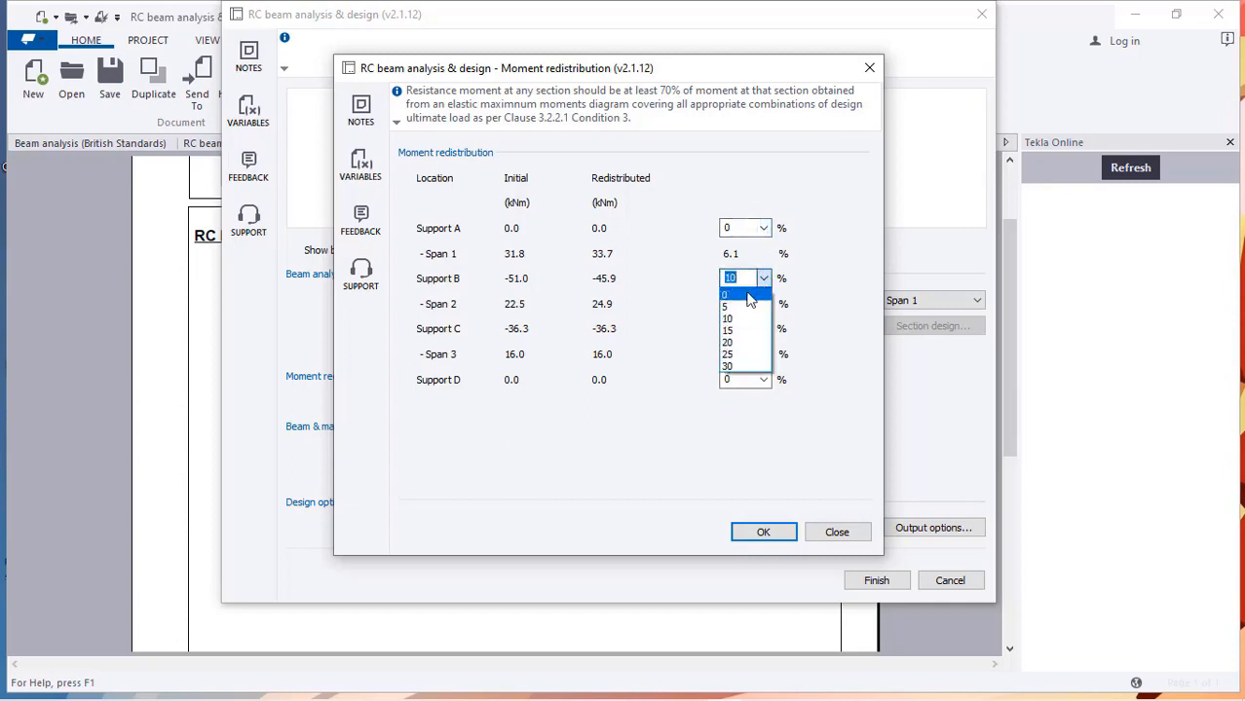
{"action": "left_click", "coordinate": [738, 293]}
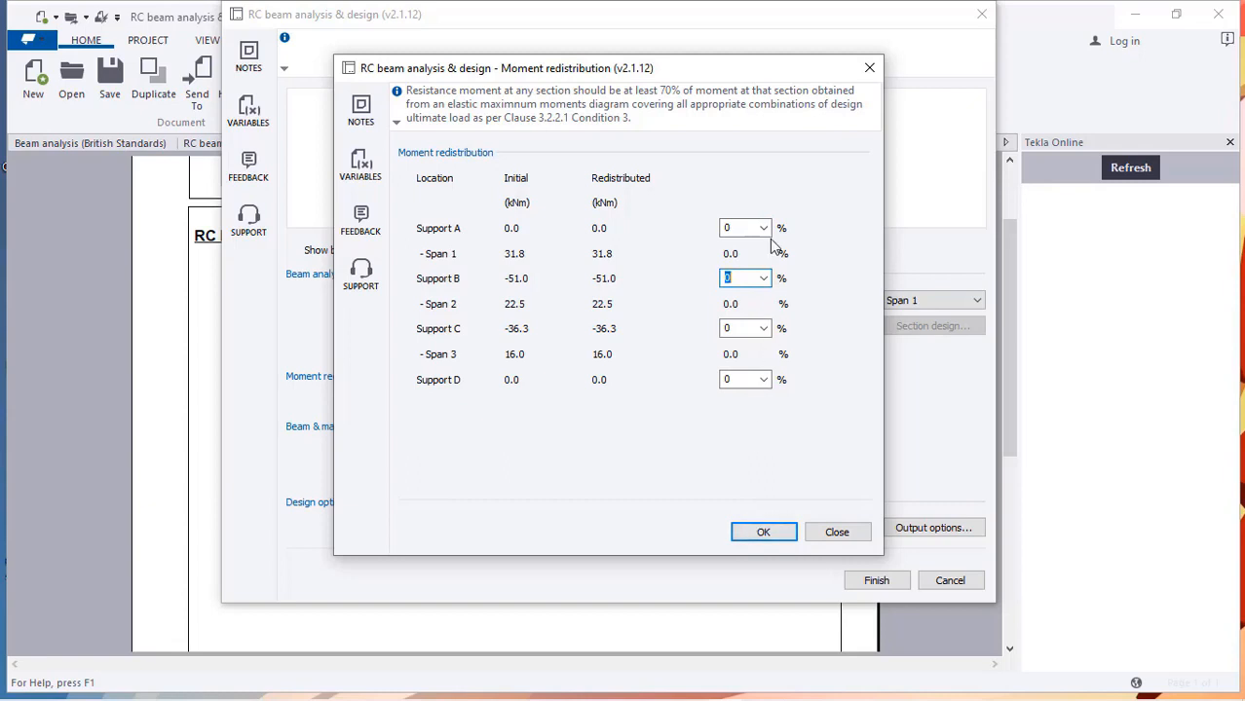
{"action": "left_click", "coordinate": [758, 532]}
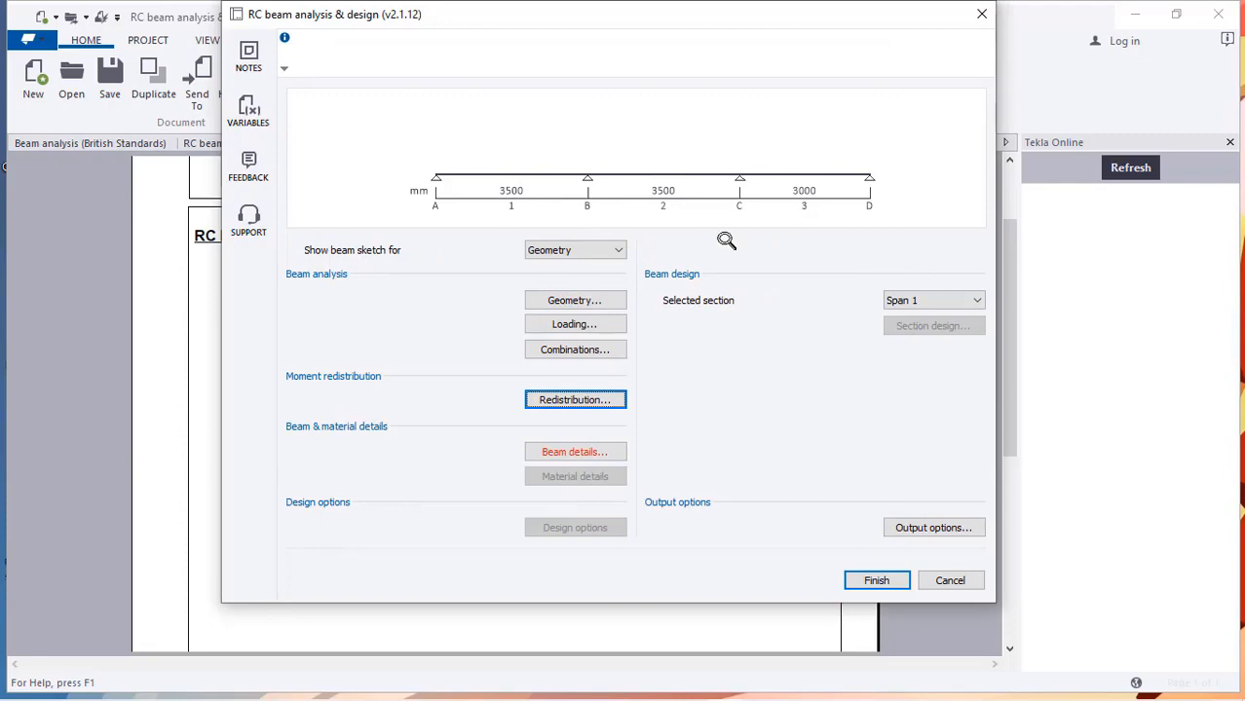
- Open the beam details and set the depth of the rectangular section to 200 mm
{"action": "left_click", "coordinate": [582, 451]}
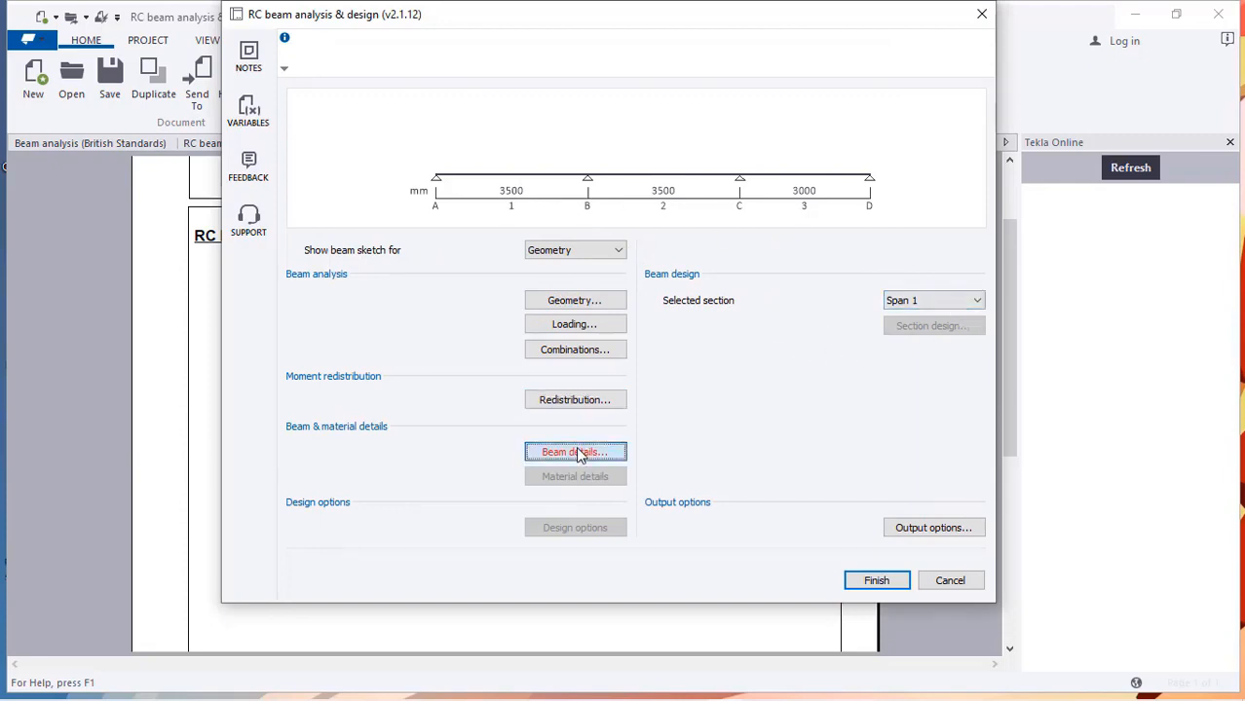
{"action": "left_click", "coordinate": [560, 227]}
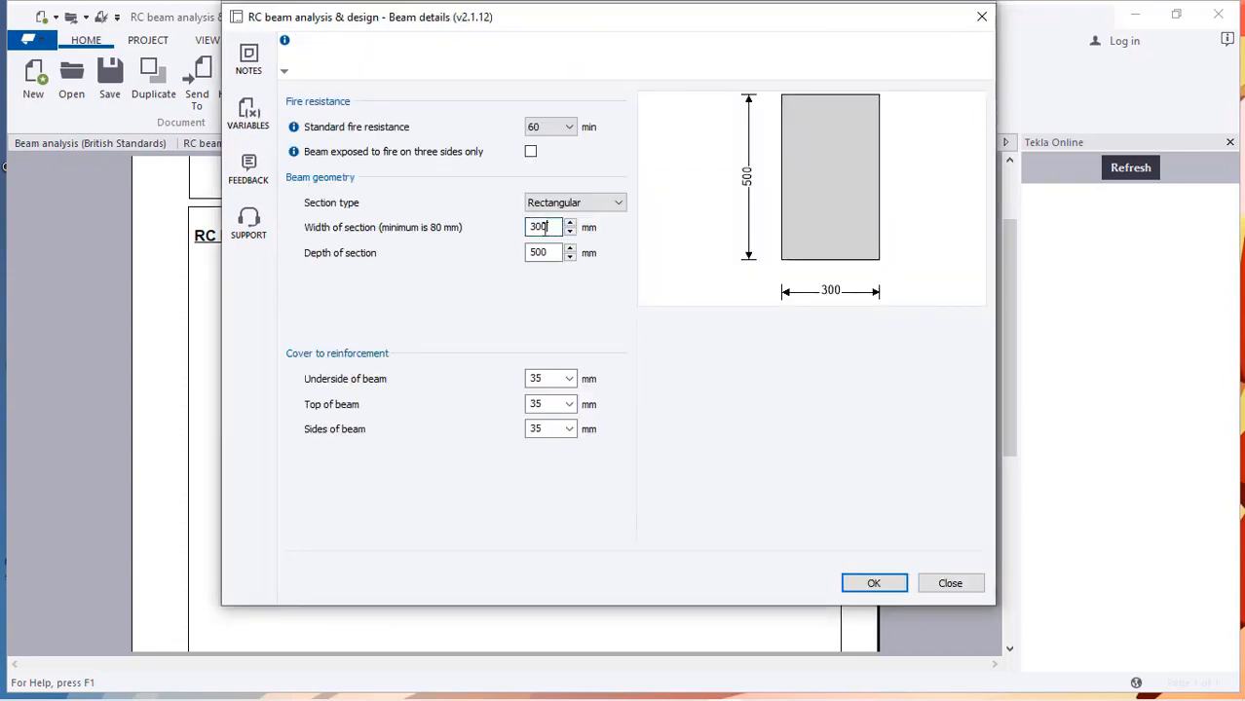
{"action": "left_click", "coordinate": [546, 253]}
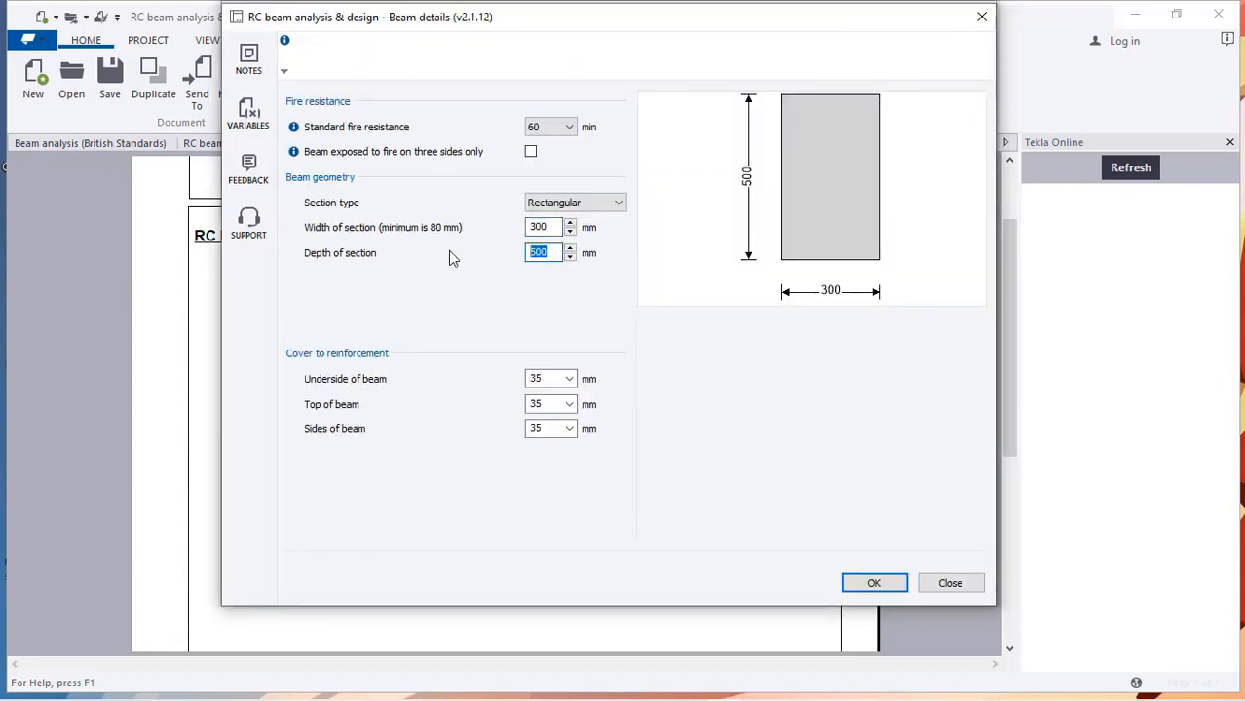
{"action": "type", "text": "200"}
- Set the reinforcement cover to 20 mm at the underside, top and sides of the beam, and accept the beam details
{"action": "left_click", "coordinate": [569, 379]}
{"action": "left_click", "coordinate": [536, 392]}
{"action": "left_click", "coordinate": [569, 405]}
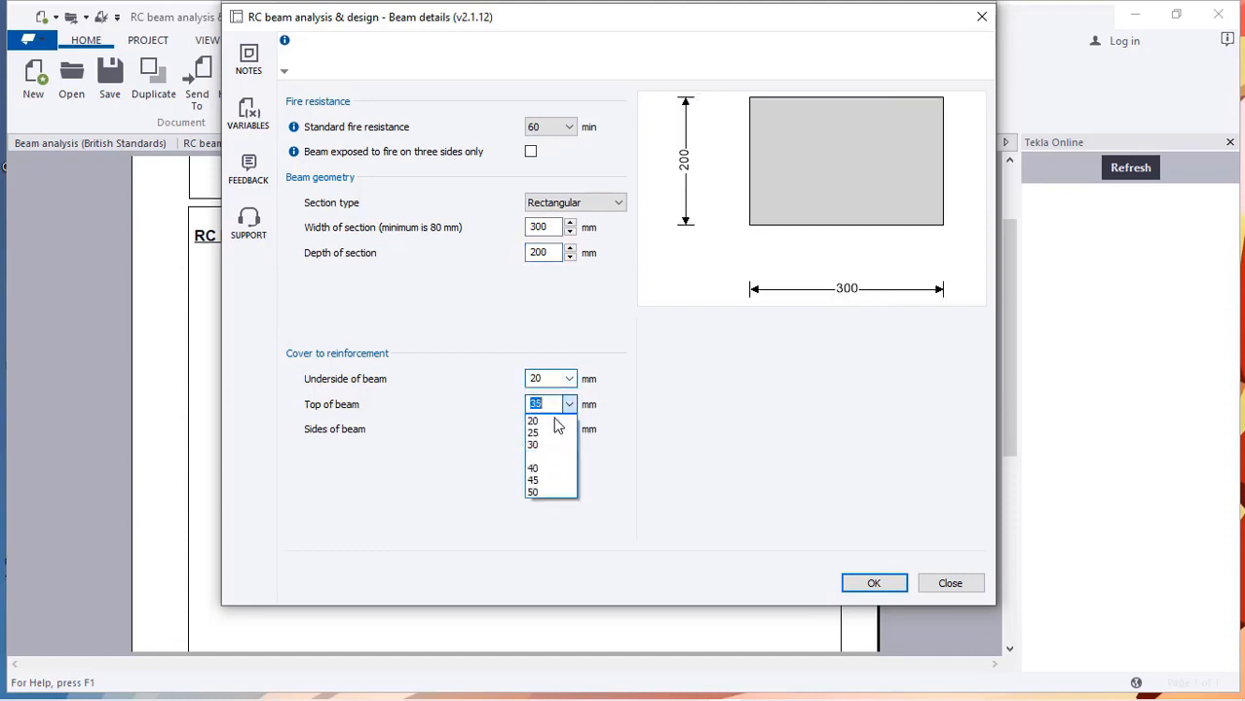
{"action": "left_click", "coordinate": [553, 417]}
{"action": "left_click", "coordinate": [569, 430]}
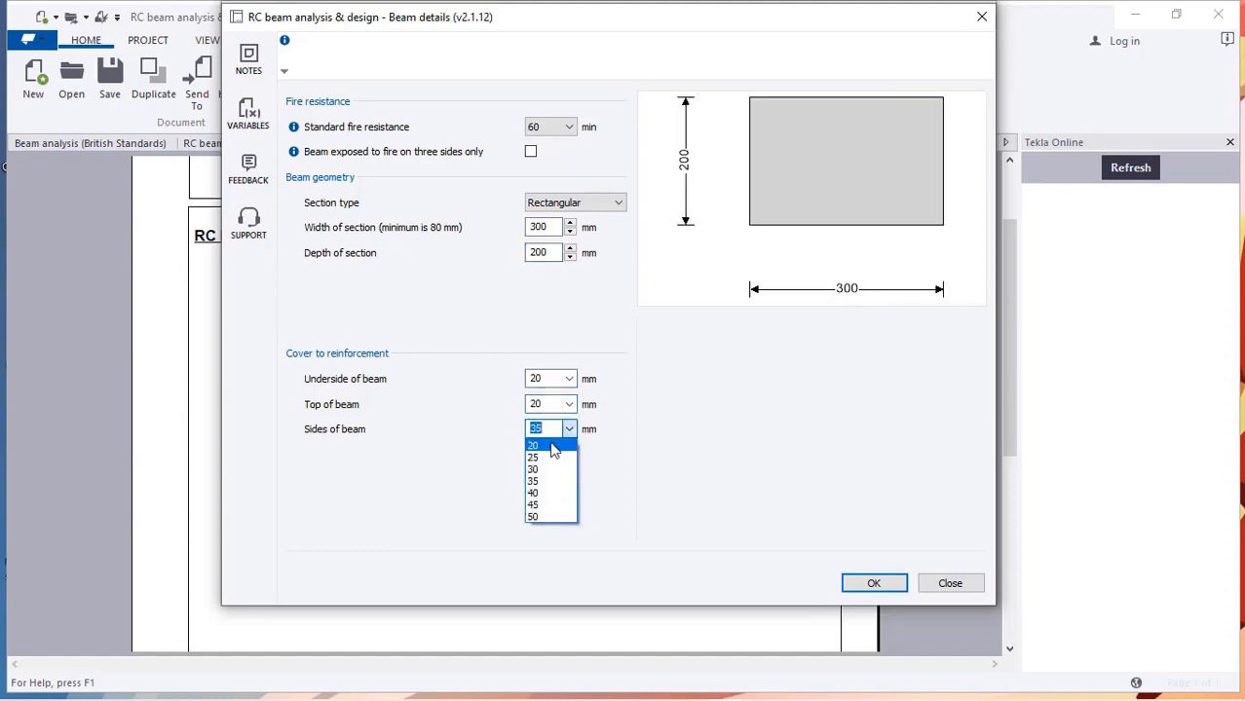
{"action": "left_click", "coordinate": [551, 444]}
{"action": "left_click", "coordinate": [873, 583]}
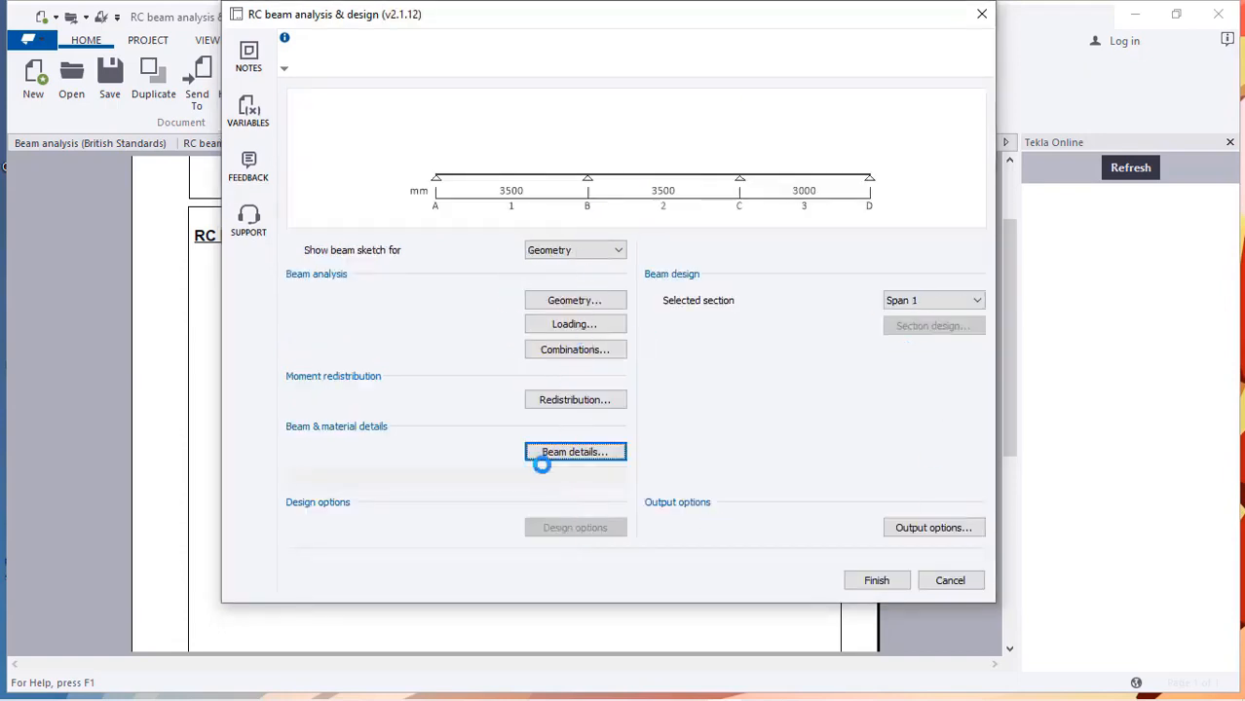
- Set the concrete class to C30/37 in the material details and accept them
{"action": "left_click", "coordinate": [571, 476]}
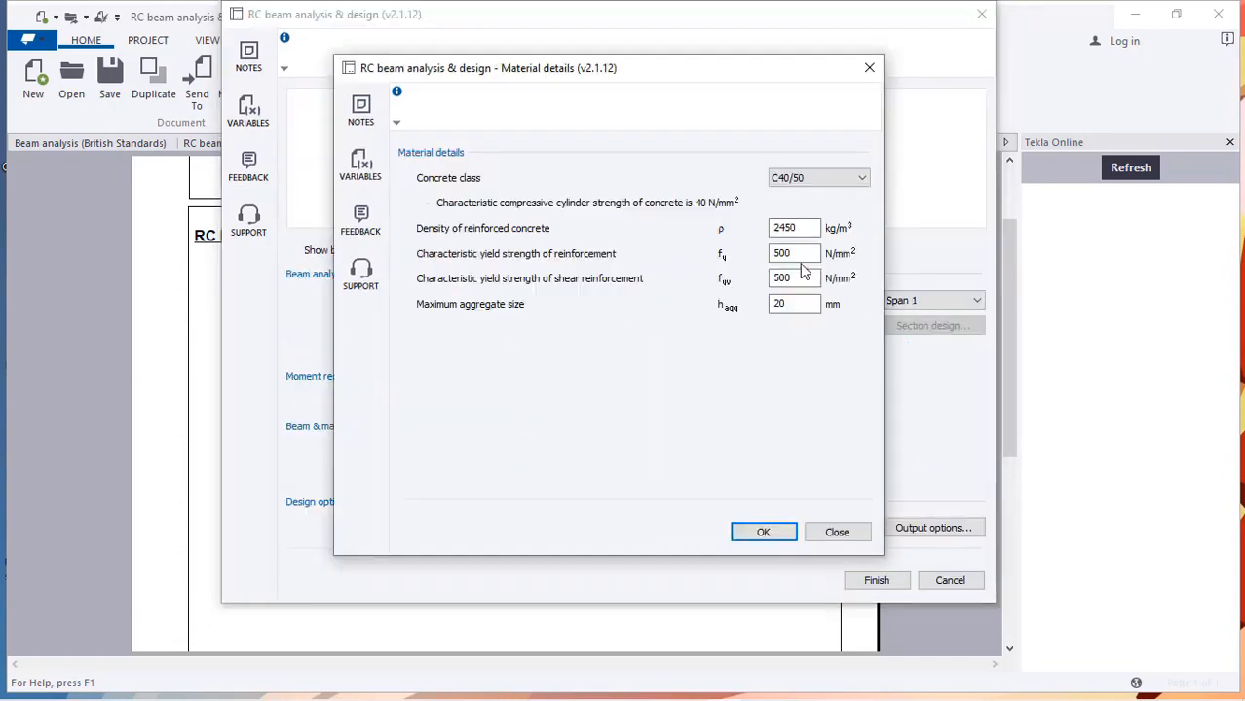
{"action": "left_click", "coordinate": [822, 179]}
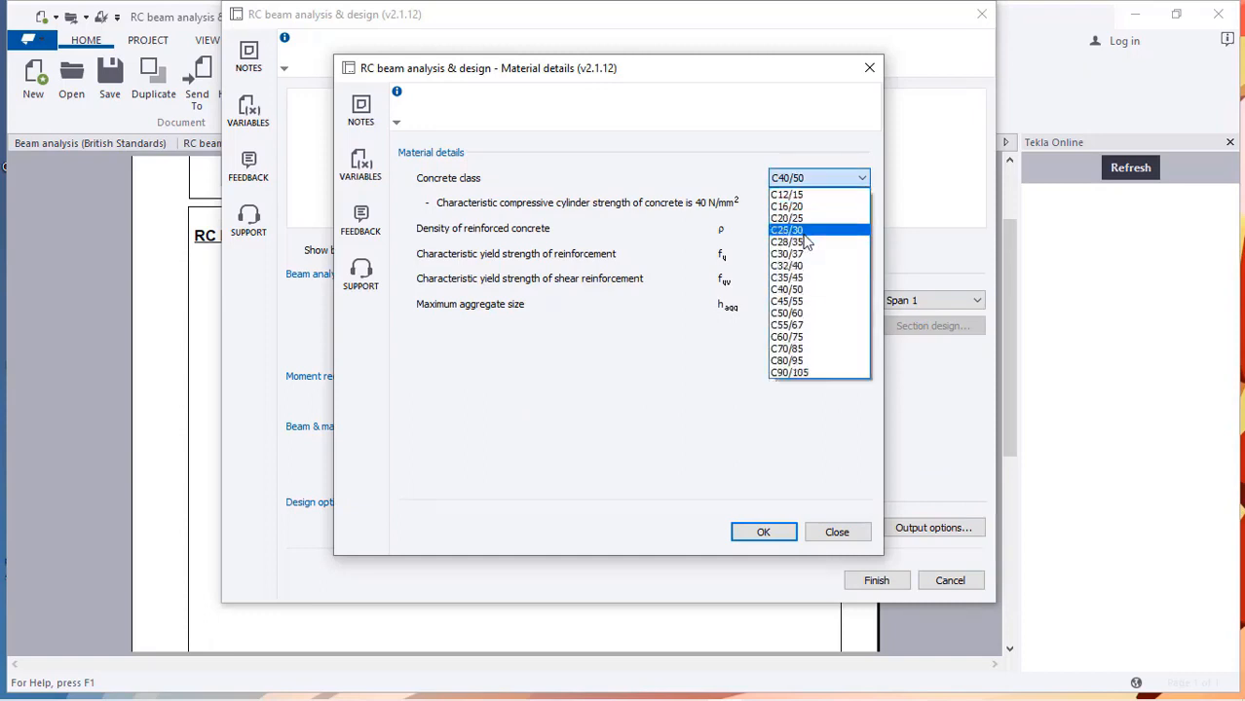
{"action": "left_click", "coordinate": [801, 232]}
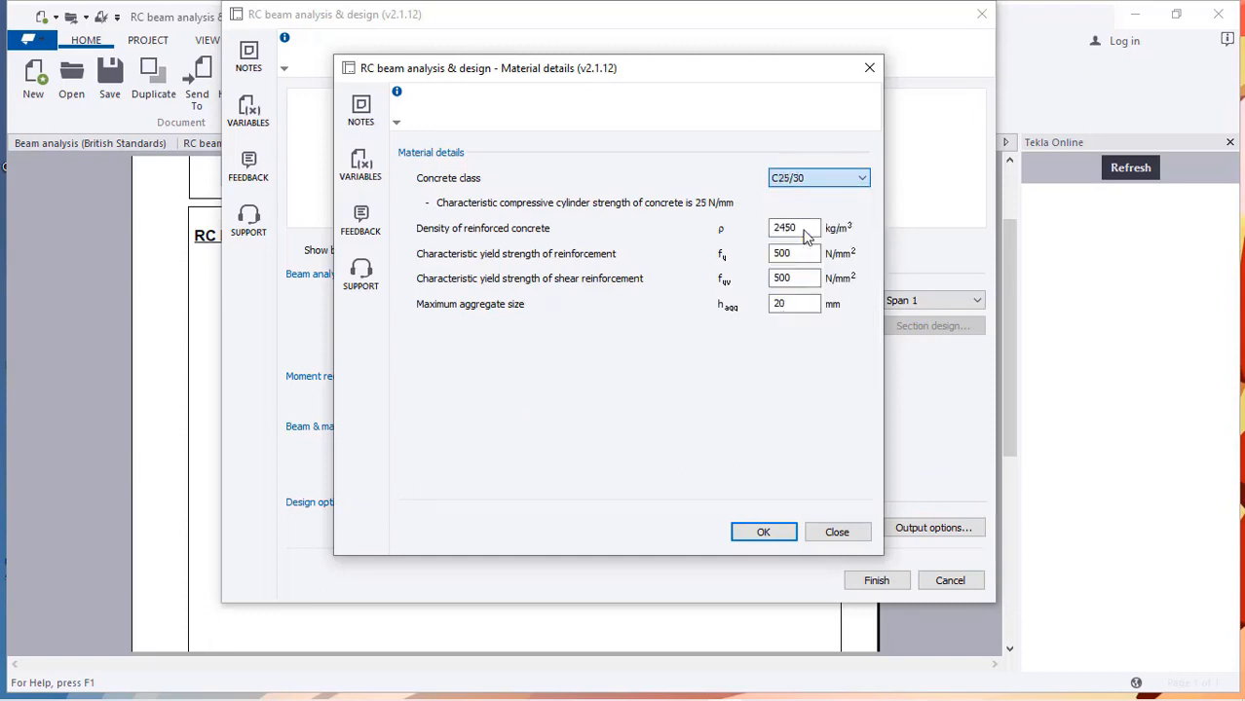
{"action": "left_click", "coordinate": [798, 185]}
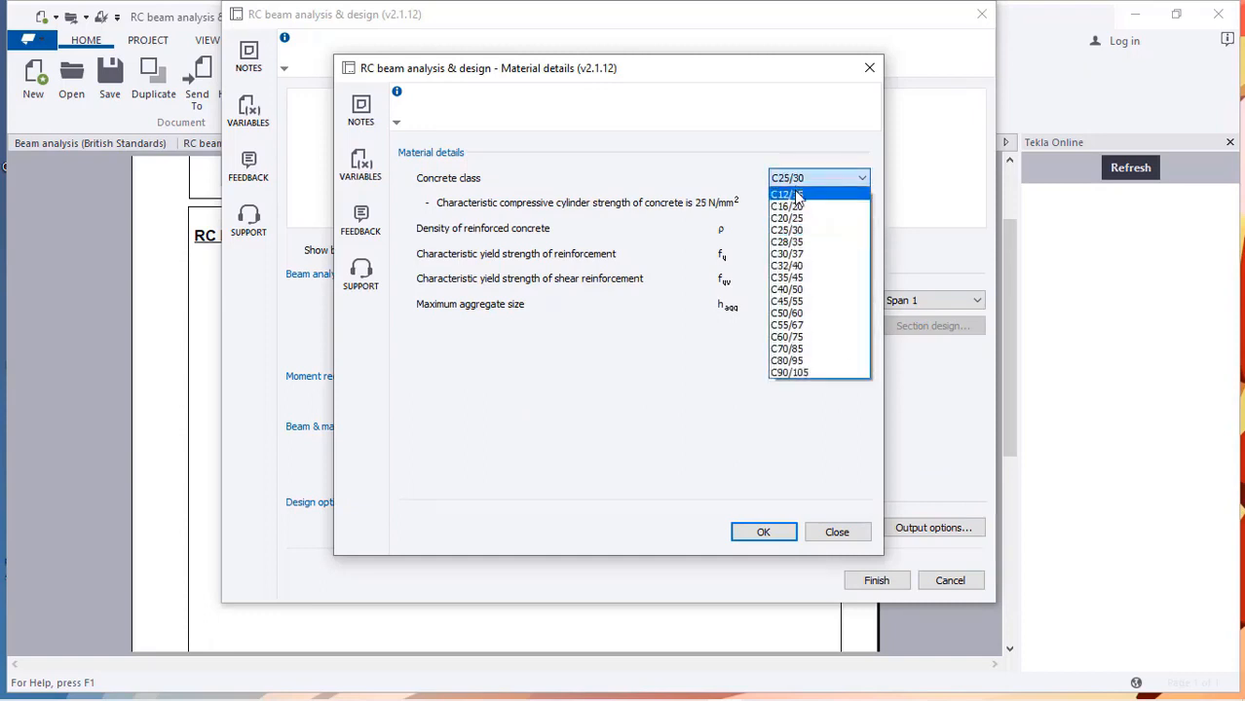
{"action": "left_click", "coordinate": [806, 253]}
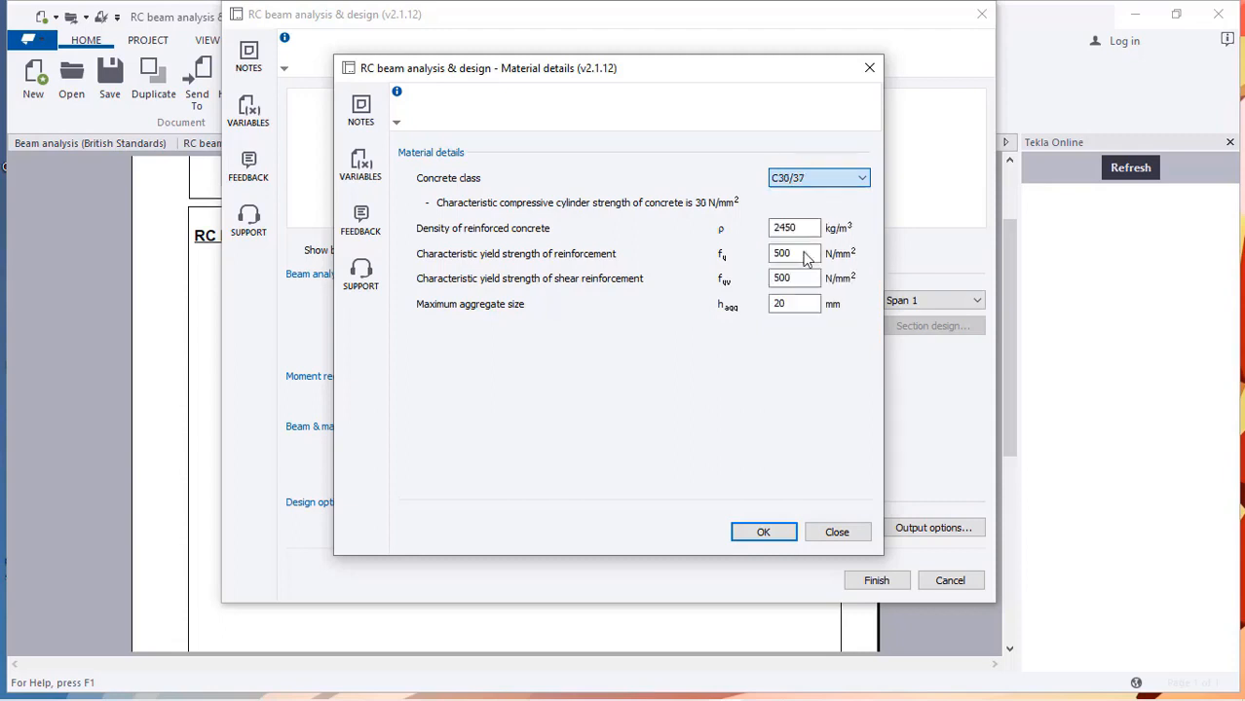
{"action": "left_click", "coordinate": [762, 533]}
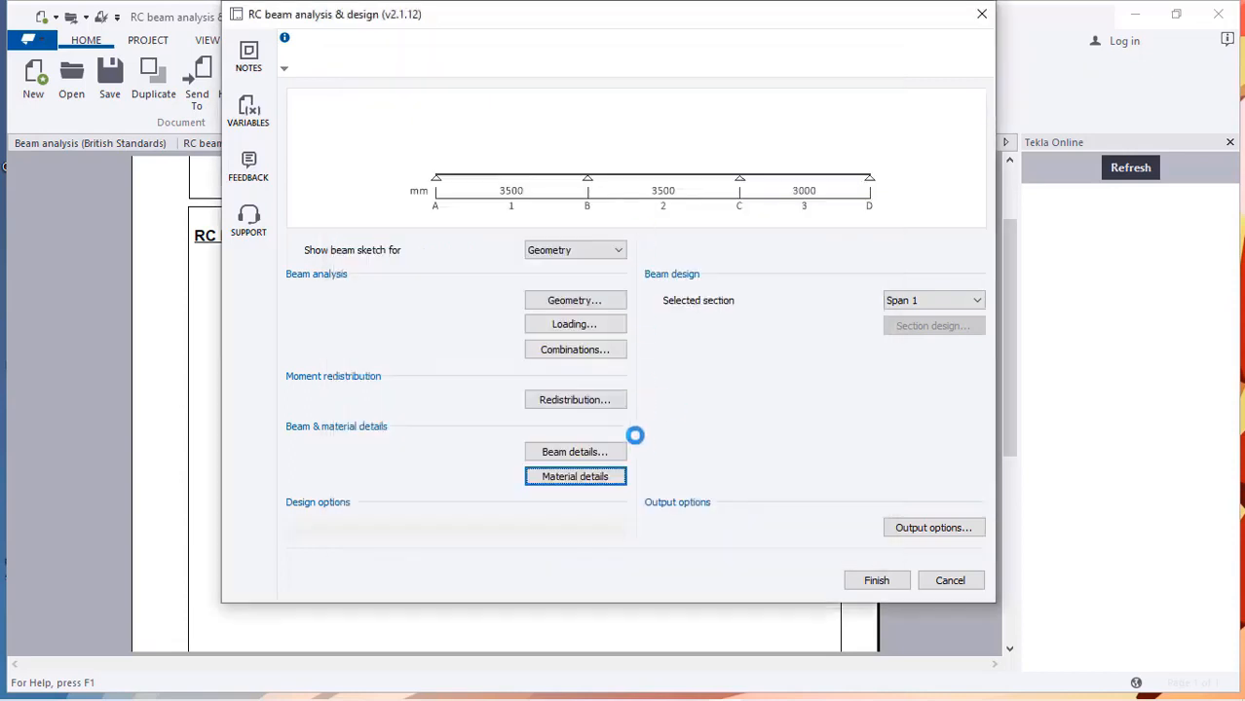
- Review the moments at the supports and spans in the moment redistribution, keeping Span 1 as the section for design
{"action": "left_click", "coordinate": [579, 407]}
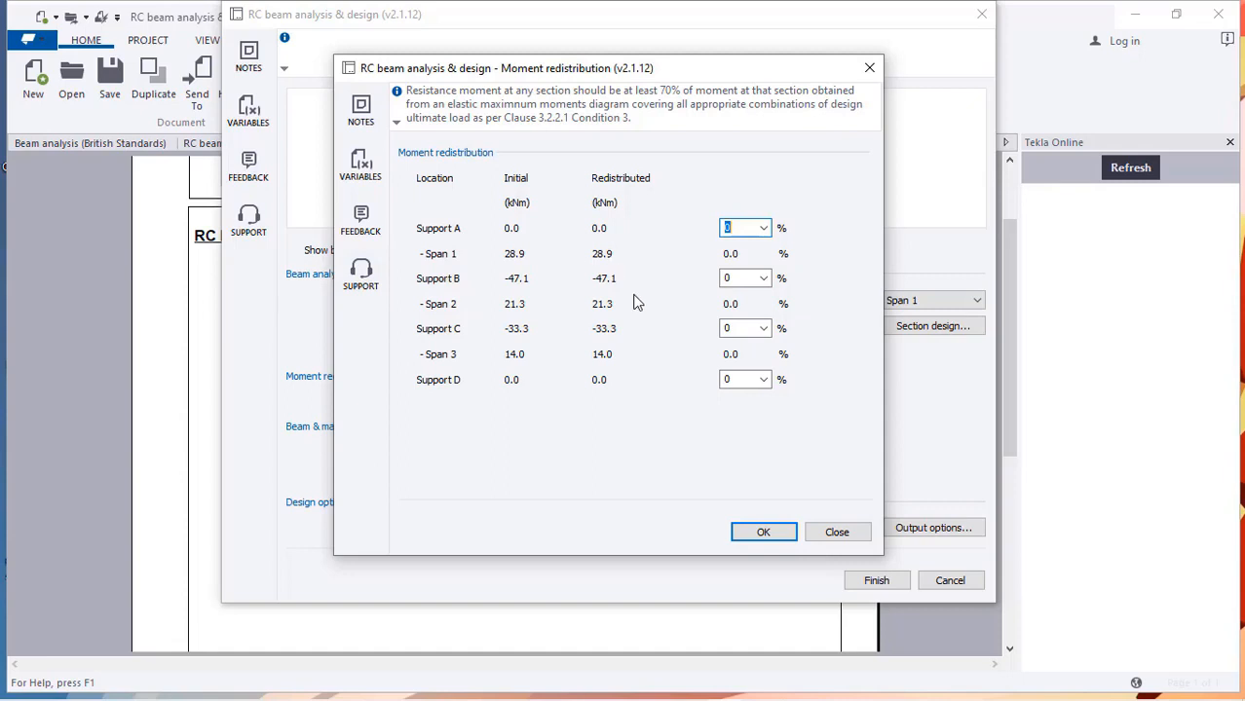
{"action": "left_click", "coordinate": [776, 534]}
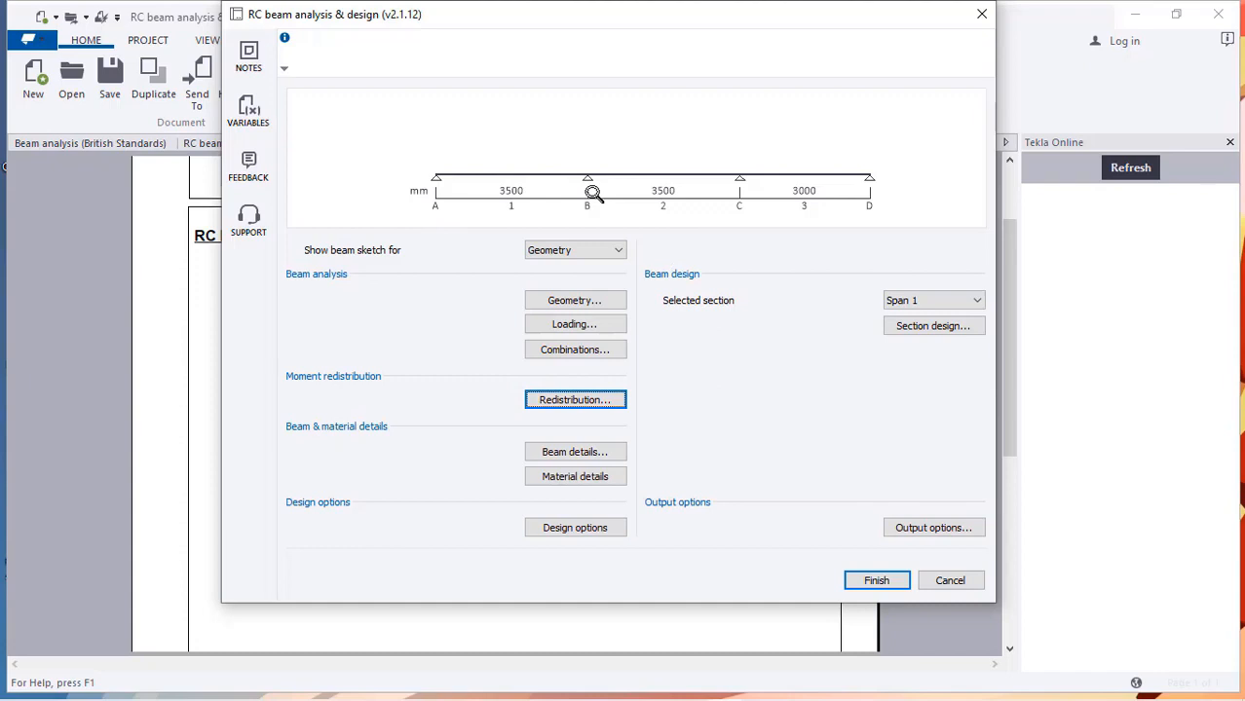
{"action": "left_click", "coordinate": [946, 300]}
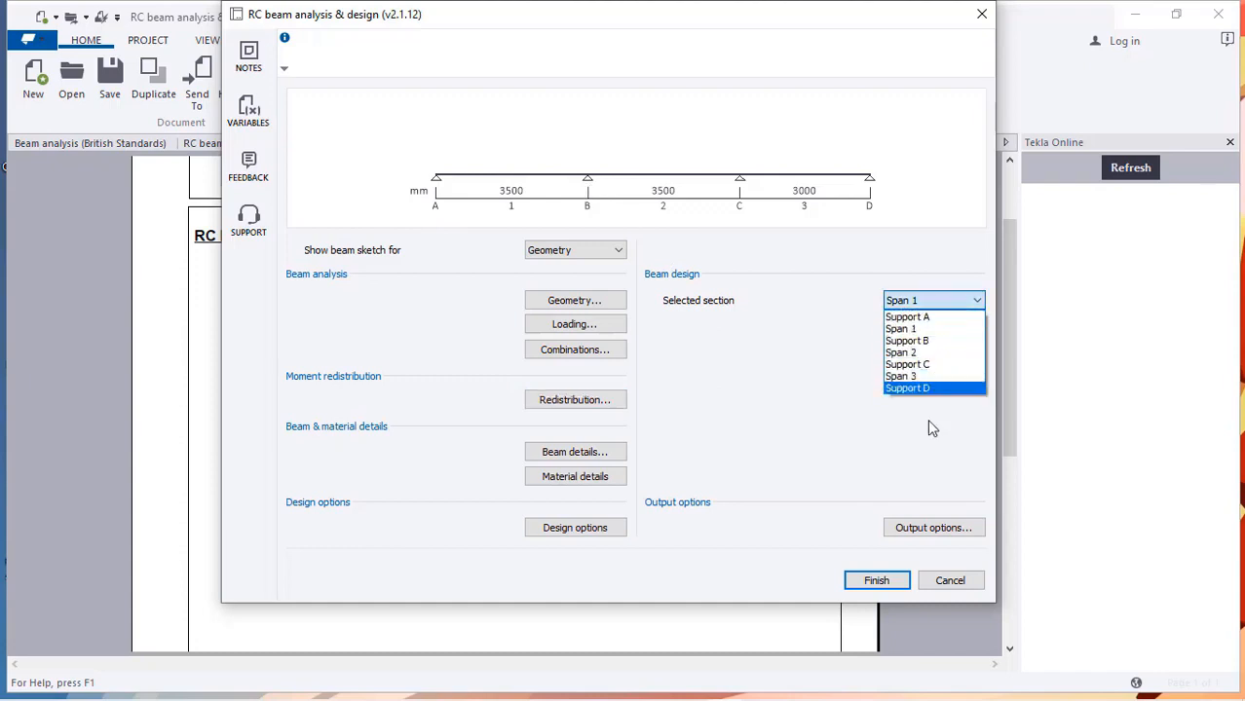
{"action": "left_click", "coordinate": [914, 329]}
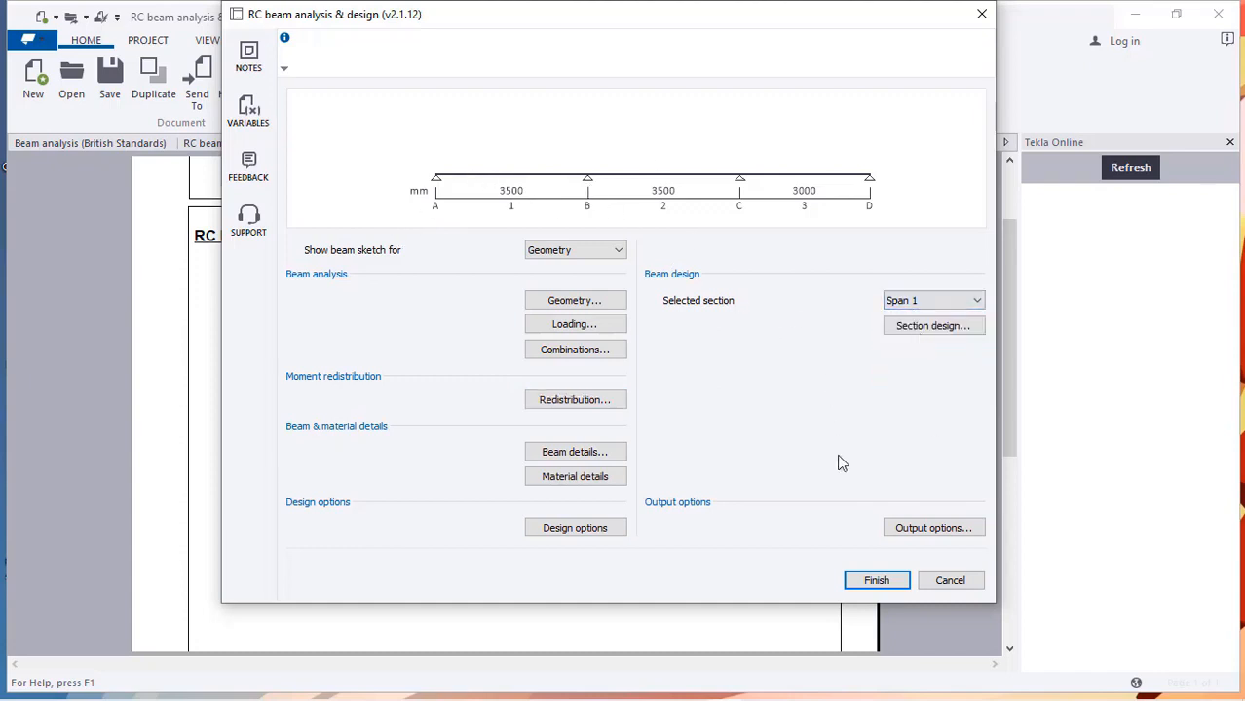
{"action": "left_click", "coordinate": [580, 400]}
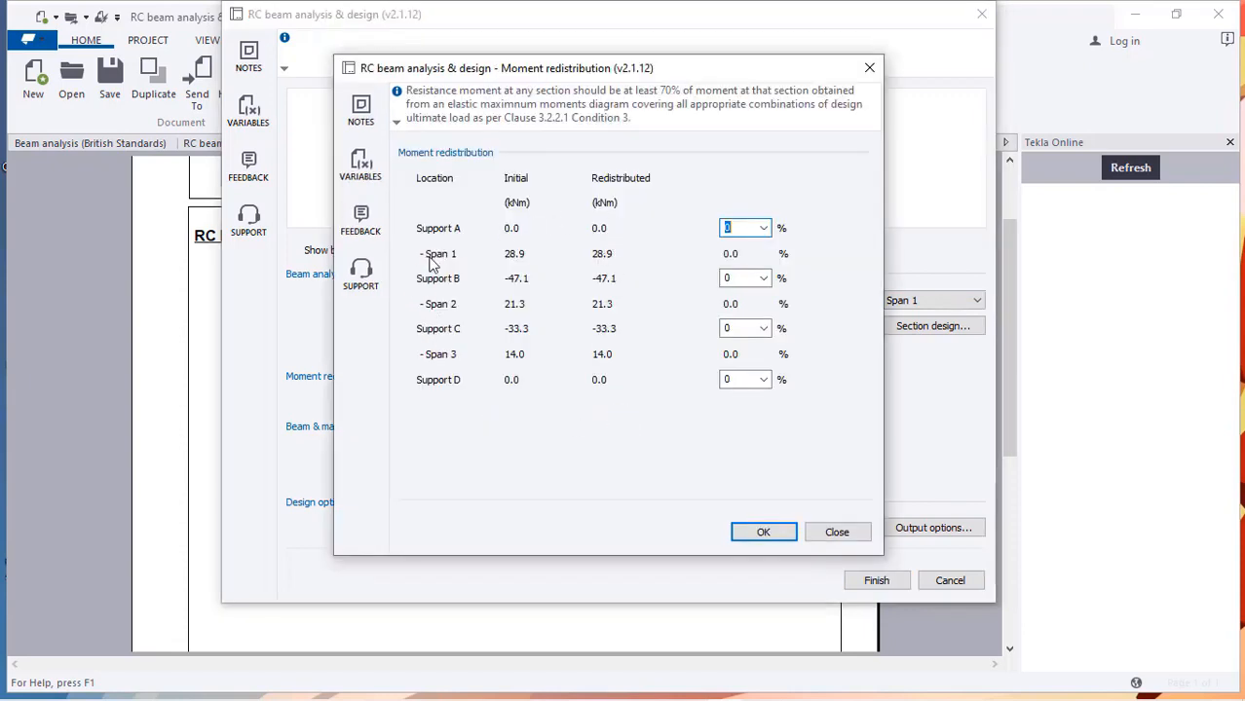
{"action": "left_click", "coordinate": [765, 532]}
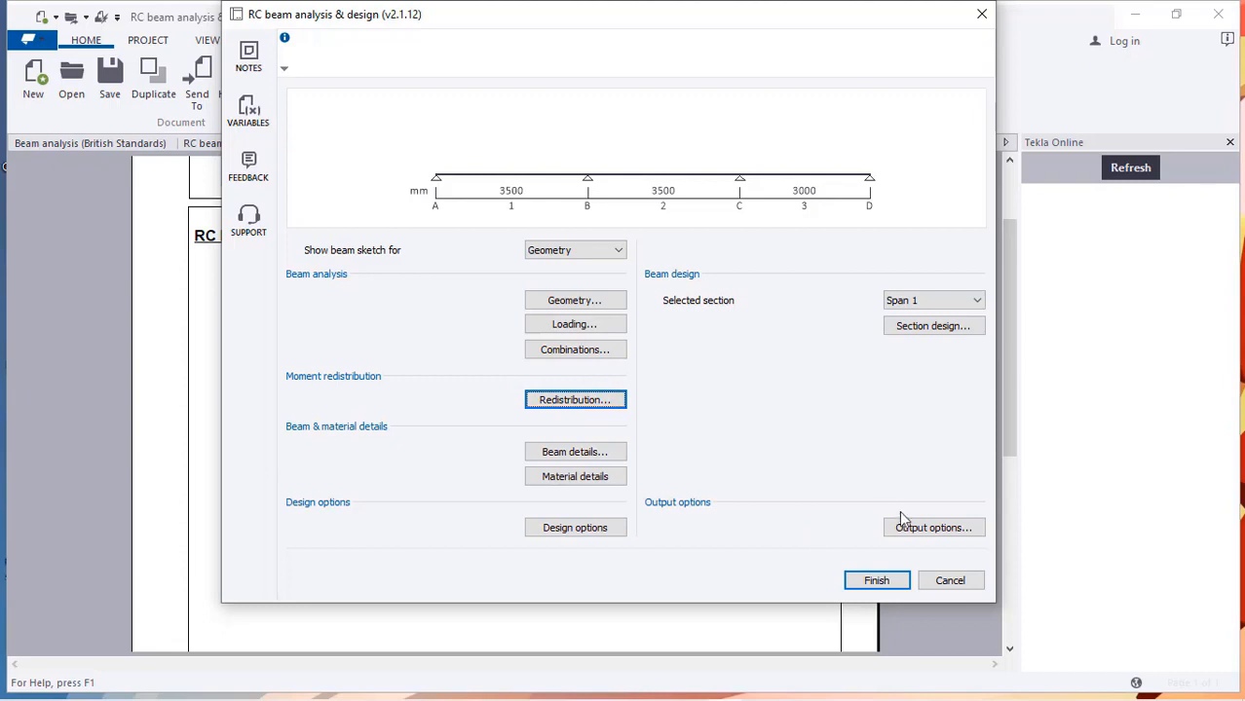
- Open the section design for Span 1 and set the bar diameters to 12 mm at the top and 25 mm at the bottom
{"action": "left_click", "coordinate": [921, 331]}
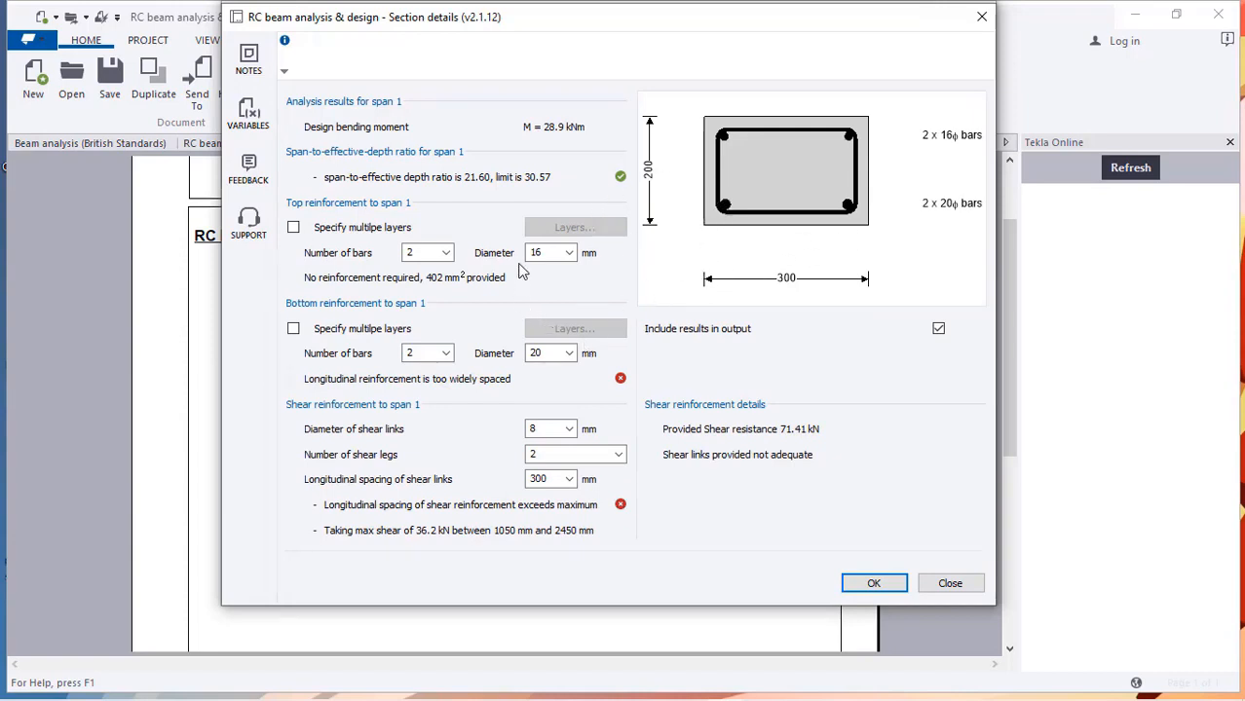
{"action": "left_click", "coordinate": [569, 252]}
{"action": "left_click", "coordinate": [554, 306]}
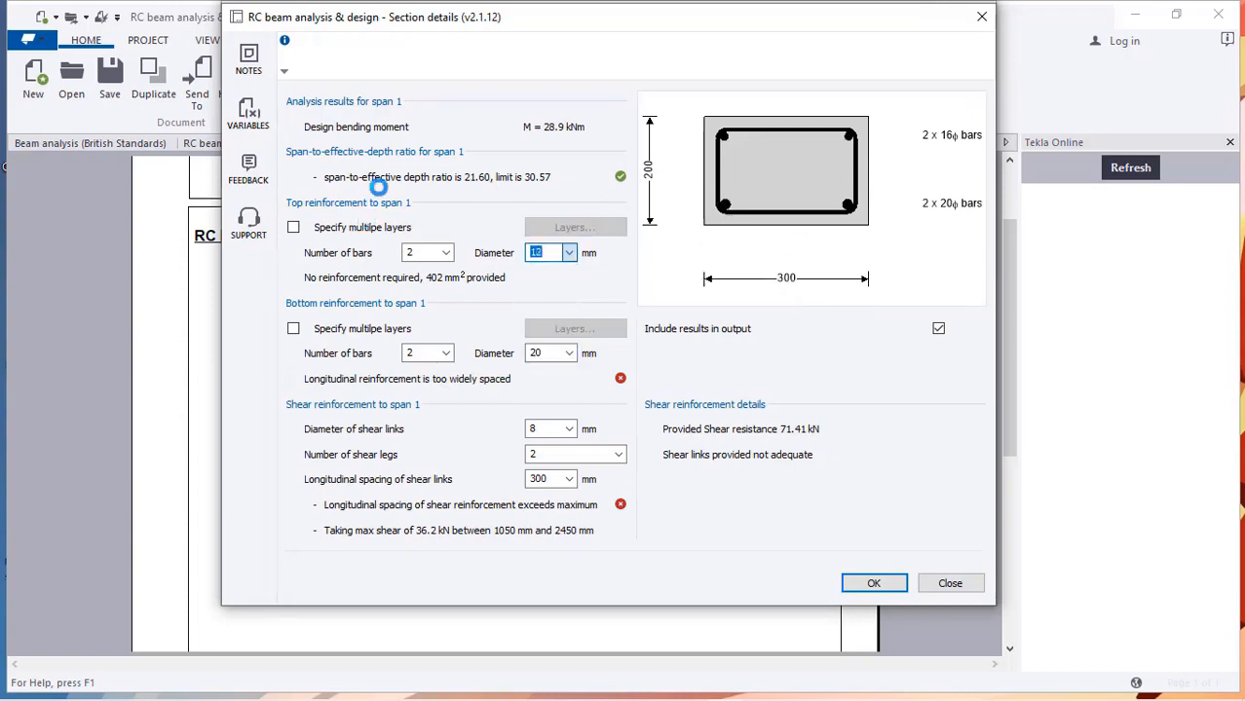
{"action": "left_click", "coordinate": [569, 353]}
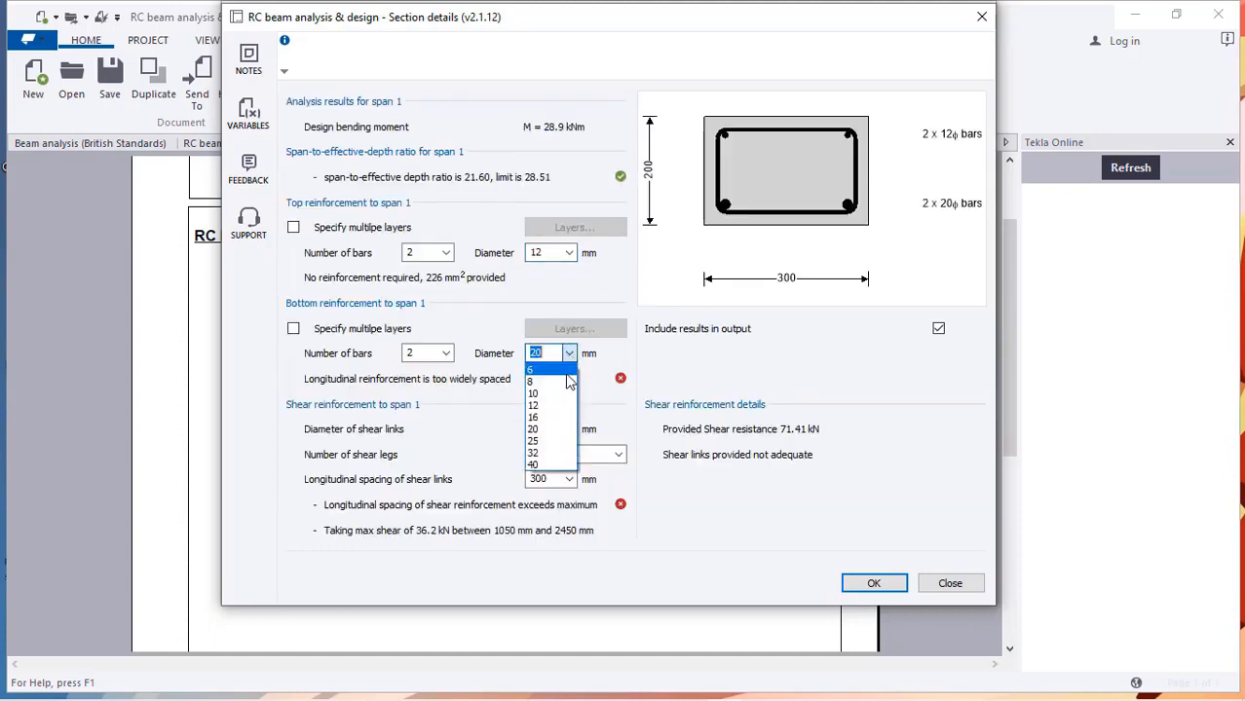
{"action": "left_click", "coordinate": [552, 440]}
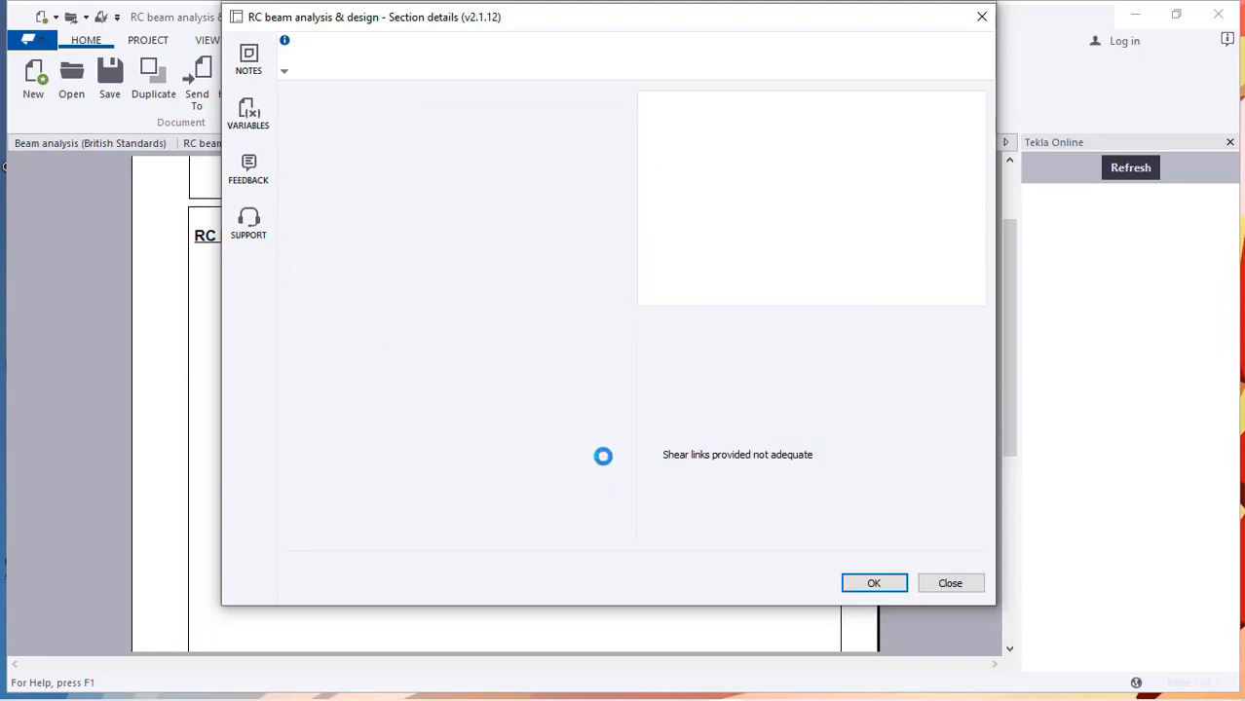
- Set Span 1's longitudinal shear link spacing to 100 mm with 2 legs, accept the section design and finish the calculation
{"action": "left_click", "coordinate": [615, 458]}
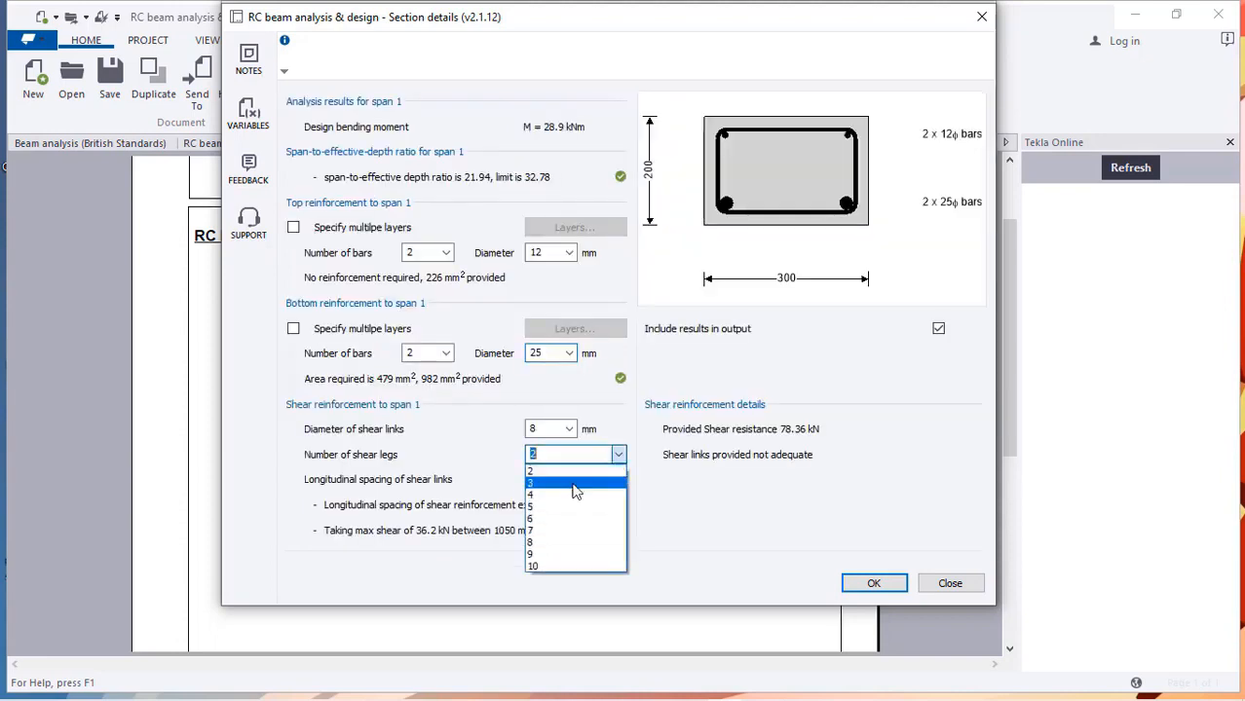
{"action": "left_click", "coordinate": [537, 483]}
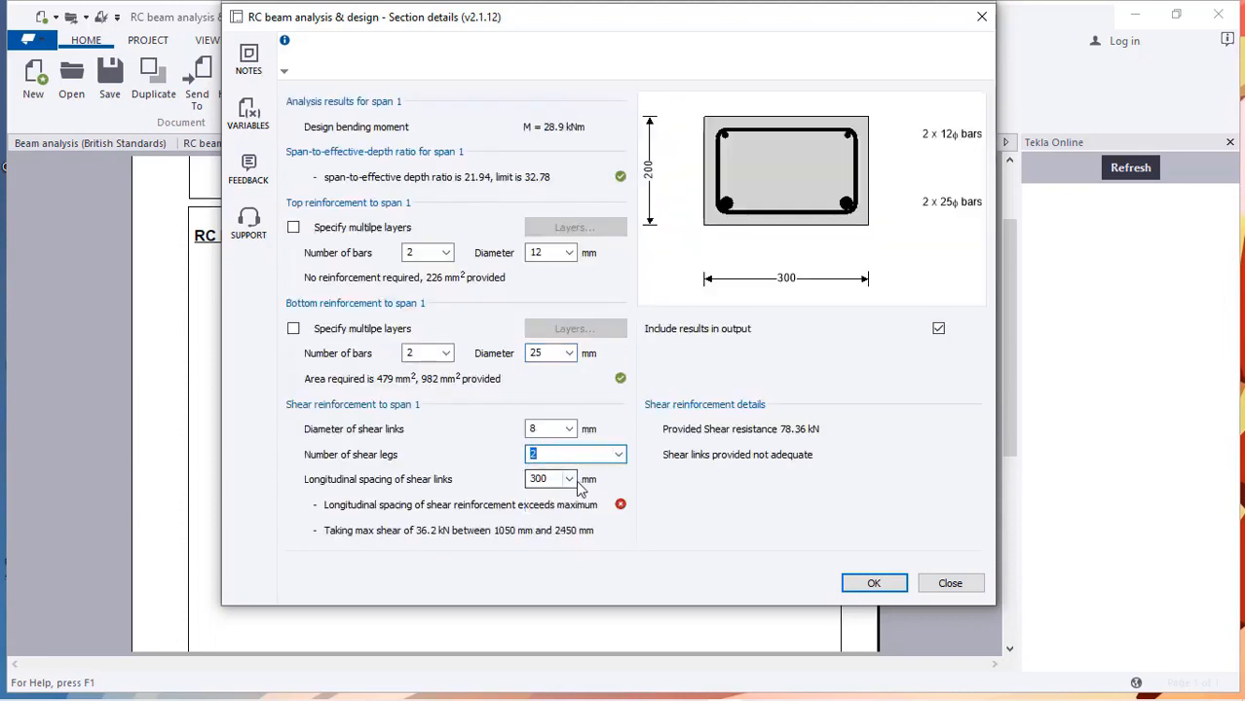
{"action": "left_click", "coordinate": [568, 480]}
{"action": "left_click", "coordinate": [555, 227]}
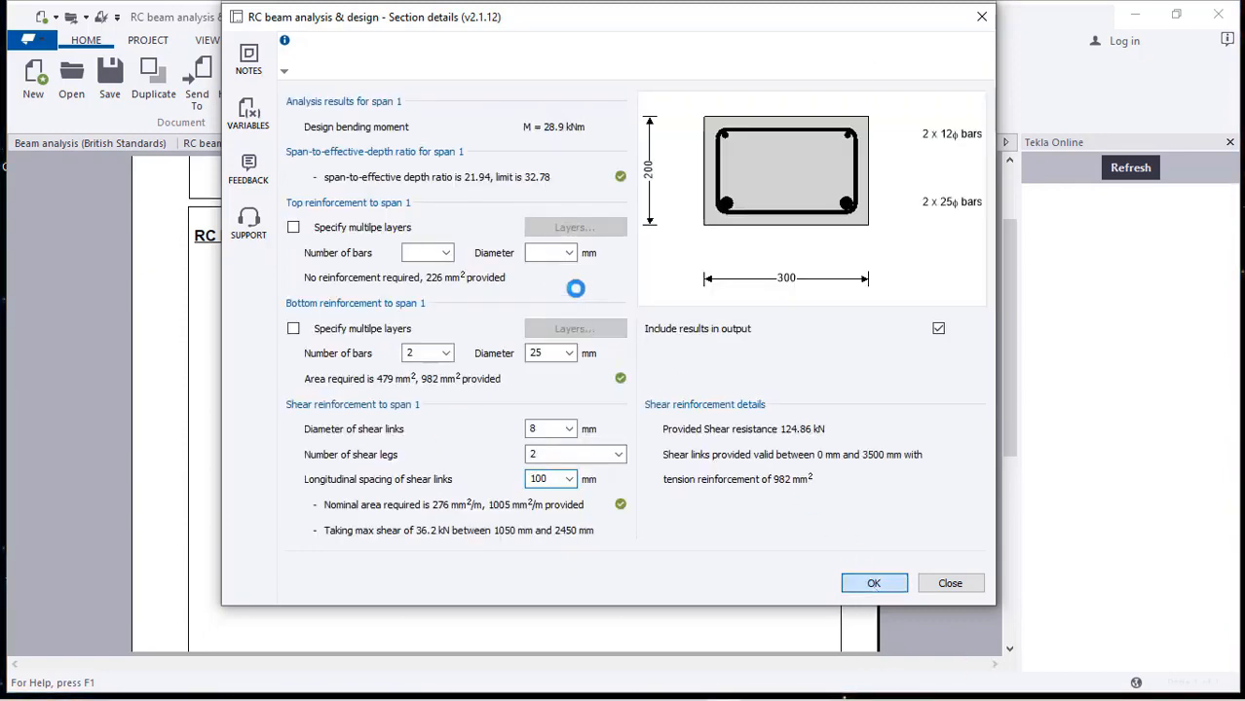
{"action": "key", "text": "Return"}
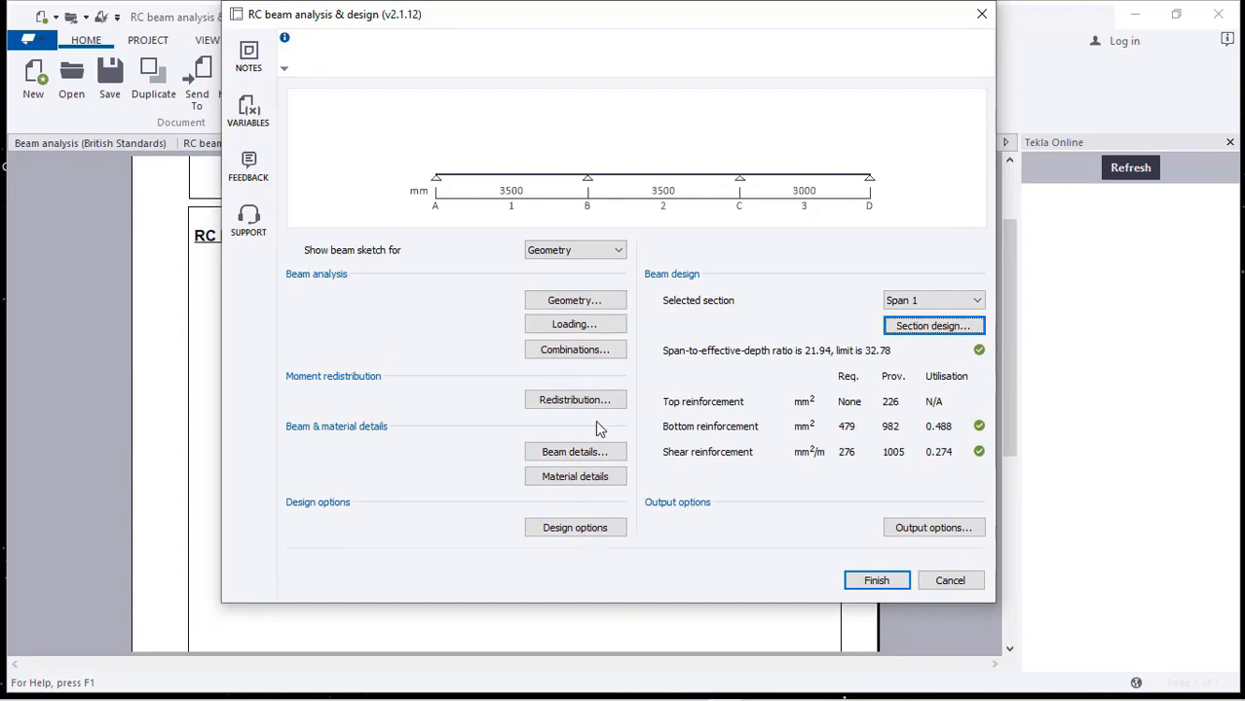
{"action": "left_click", "coordinate": [880, 587]}
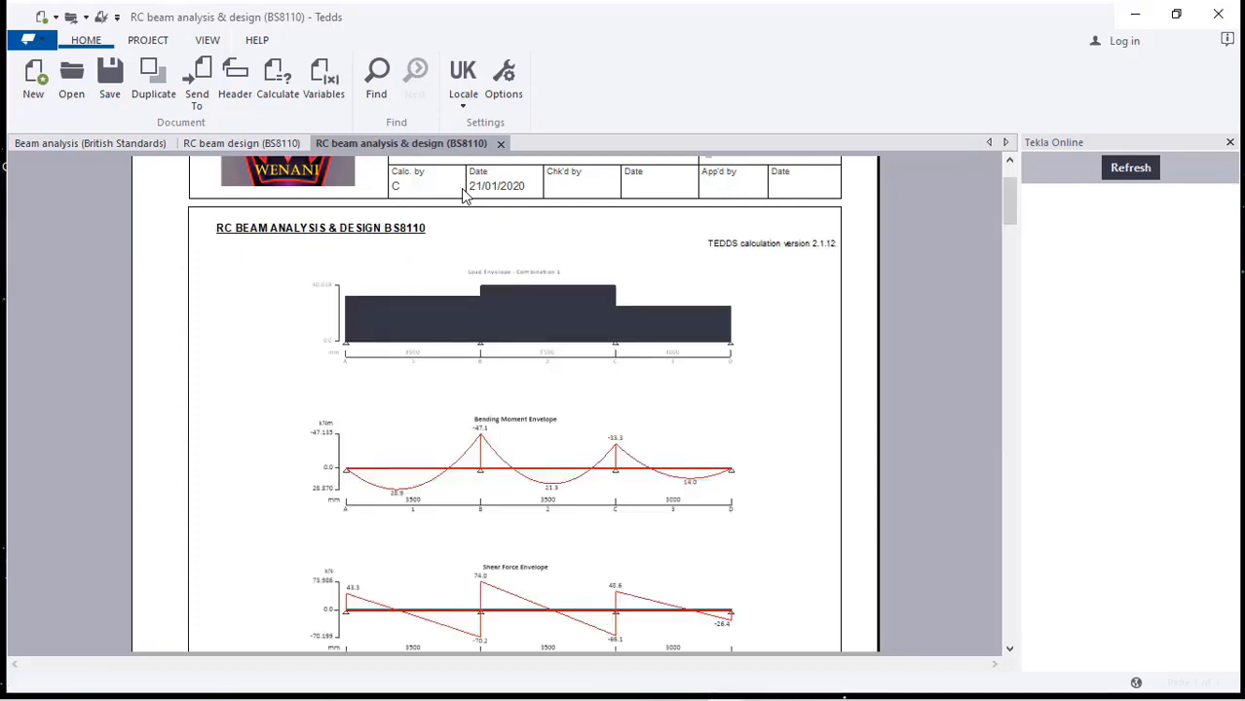
- Compare the moment and shear envelopes in the RC beam analysis & design report with those in the Beam analysis document
{"action": "scroll", "coordinate": [431, 492], "scroll_direction": "down", "scroll_amount": 6}
{"action": "scroll", "coordinate": [436, 478], "scroll_direction": "up", "scroll_amount": 6}
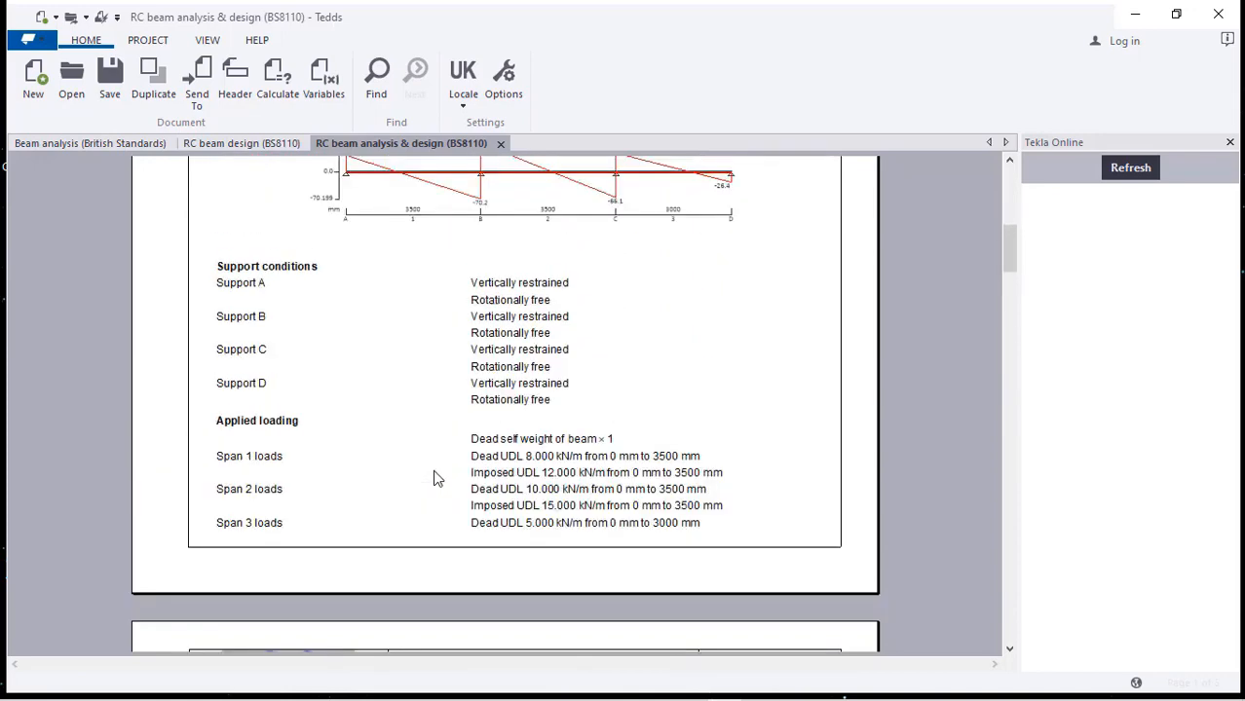
{"action": "scroll", "coordinate": [443, 419], "scroll_direction": "down", "scroll_amount": 3}
{"action": "scroll", "coordinate": [465, 350], "scroll_direction": "up", "scroll_amount": 2}
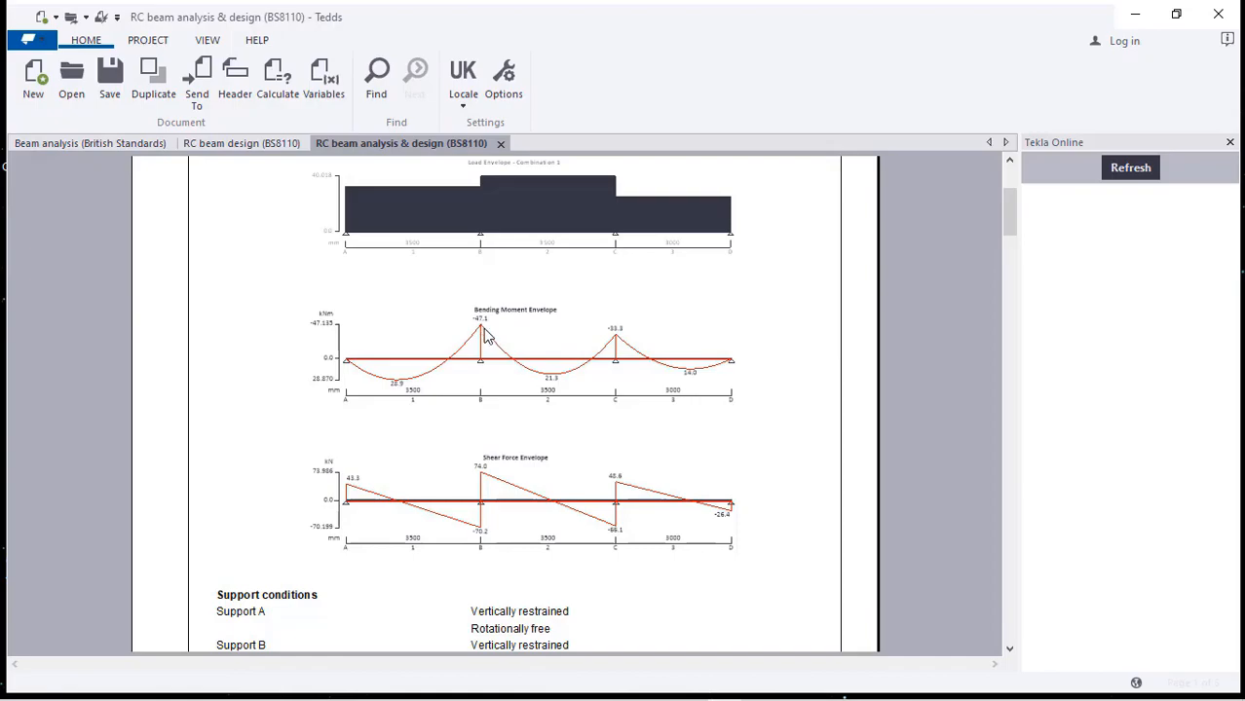
{"action": "scroll", "coordinate": [423, 385], "scroll_direction": "down", "scroll_amount": 2}
{"action": "scroll", "coordinate": [383, 350], "scroll_direction": "up", "scroll_amount": 2}
{"action": "scroll", "coordinate": [401, 355], "scroll_direction": "down", "scroll_amount": 10}
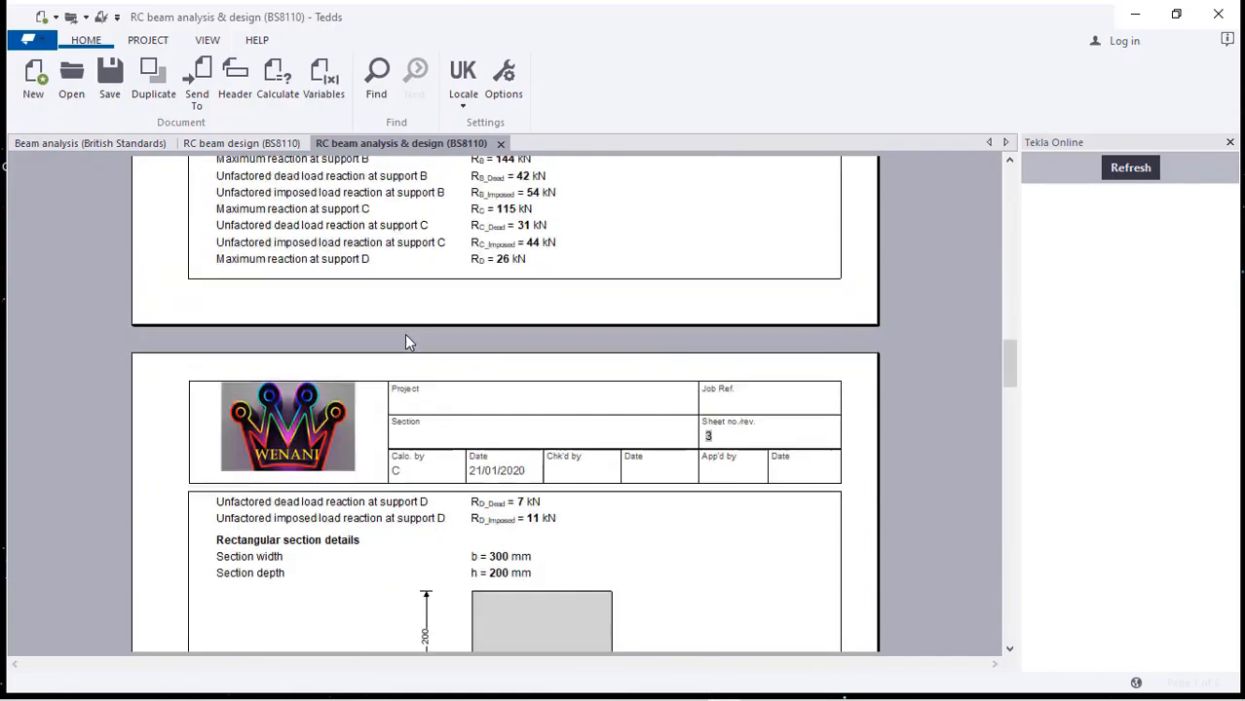
{"action": "scroll", "coordinate": [407, 343], "scroll_direction": "up", "scroll_amount": 8}
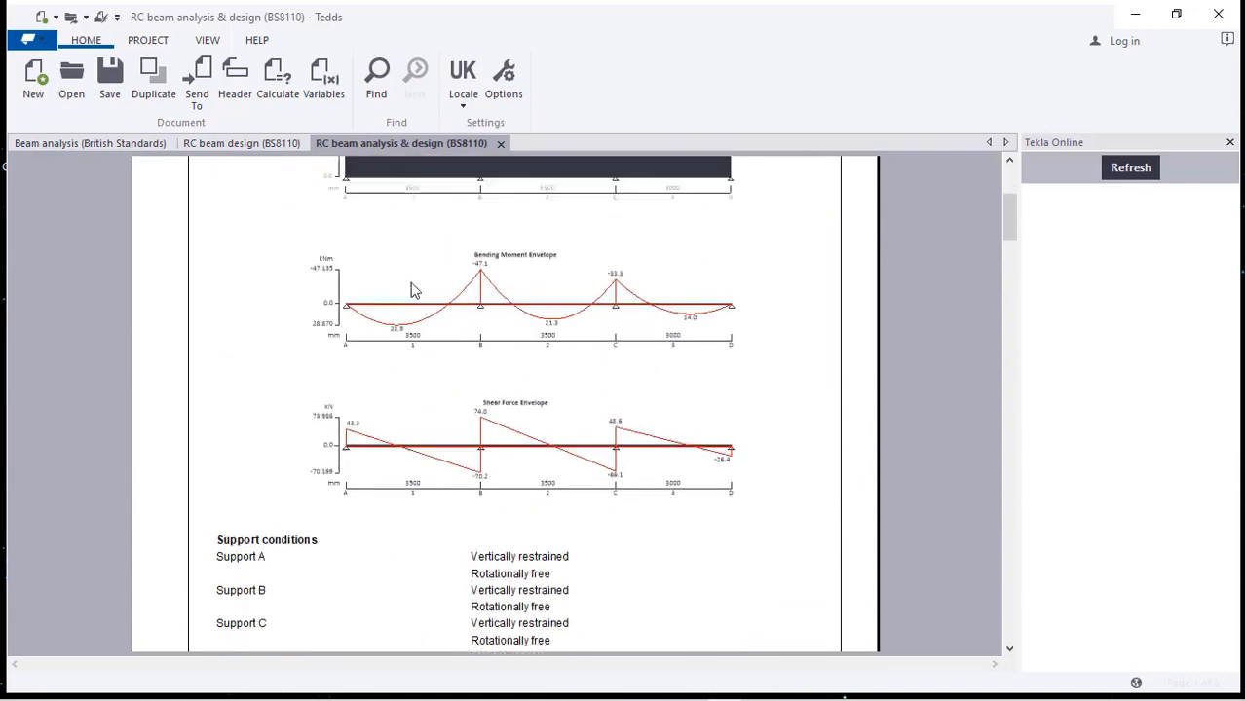
{"action": "scroll", "coordinate": [411, 290], "scroll_direction": "up", "scroll_amount": 2}
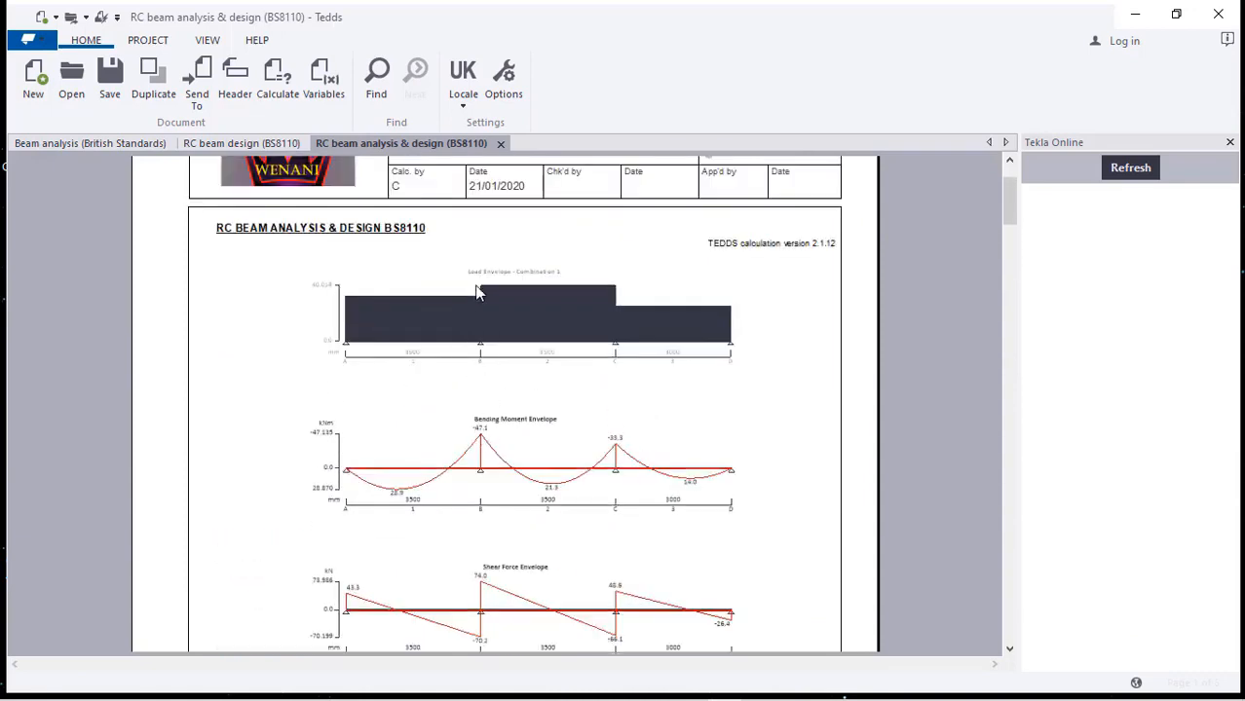
{"action": "left_click", "coordinate": [56, 145]}
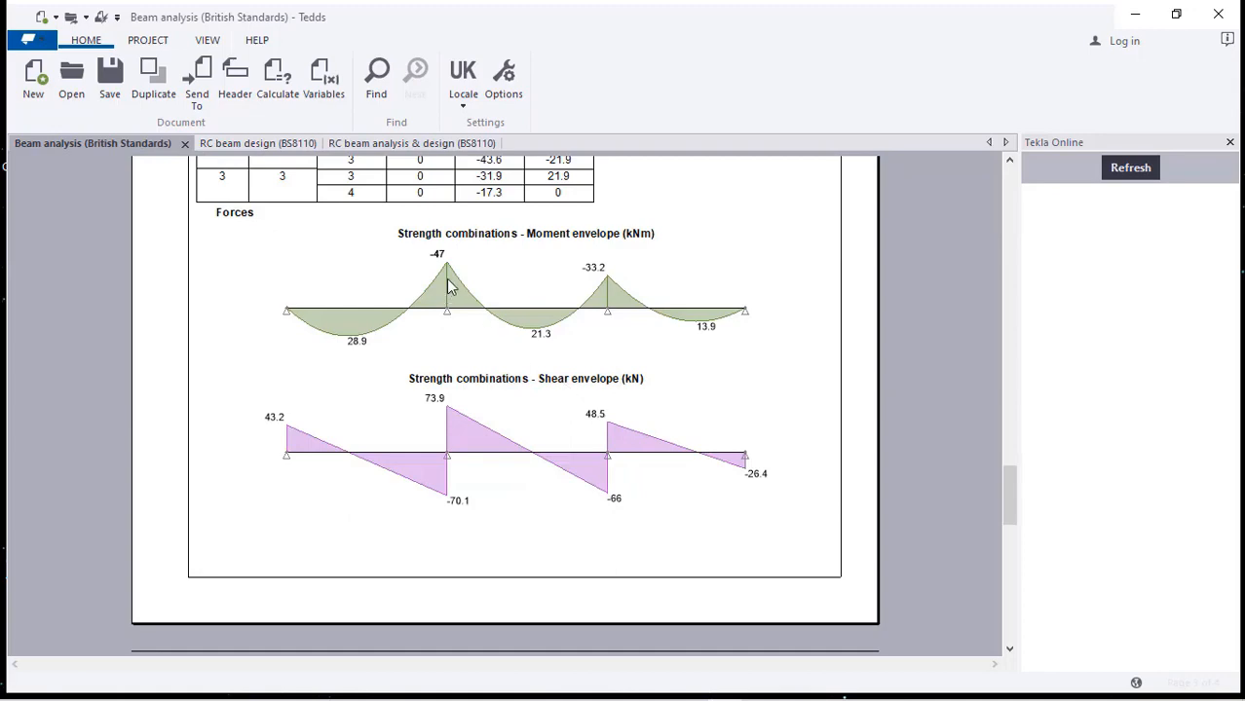
{"action": "left_click", "coordinate": [448, 146]}
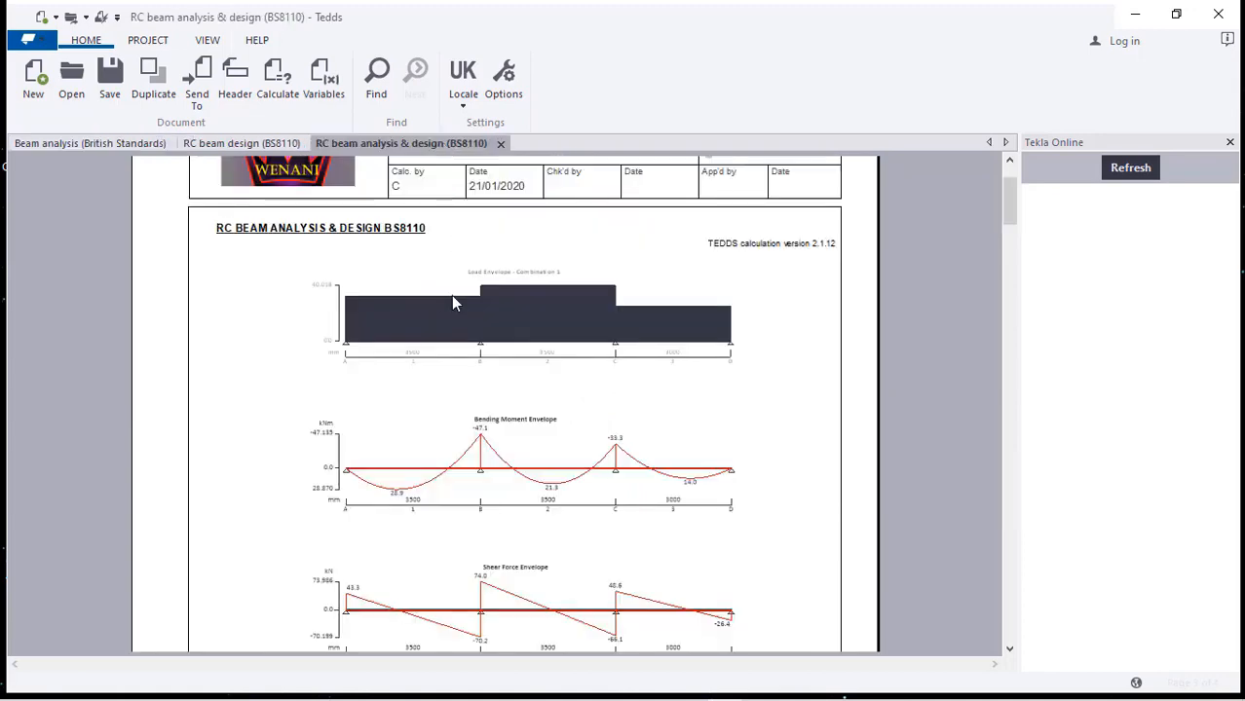
- Examine the combined report's applied loading, material details, and the mid span 1 bending, shear and bar spacing checks
{"action": "scroll", "coordinate": [452, 351], "scroll_direction": "down", "scroll_amount": 7}
{"action": "scroll", "coordinate": [452, 358], "scroll_direction": "down", "scroll_amount": 12}
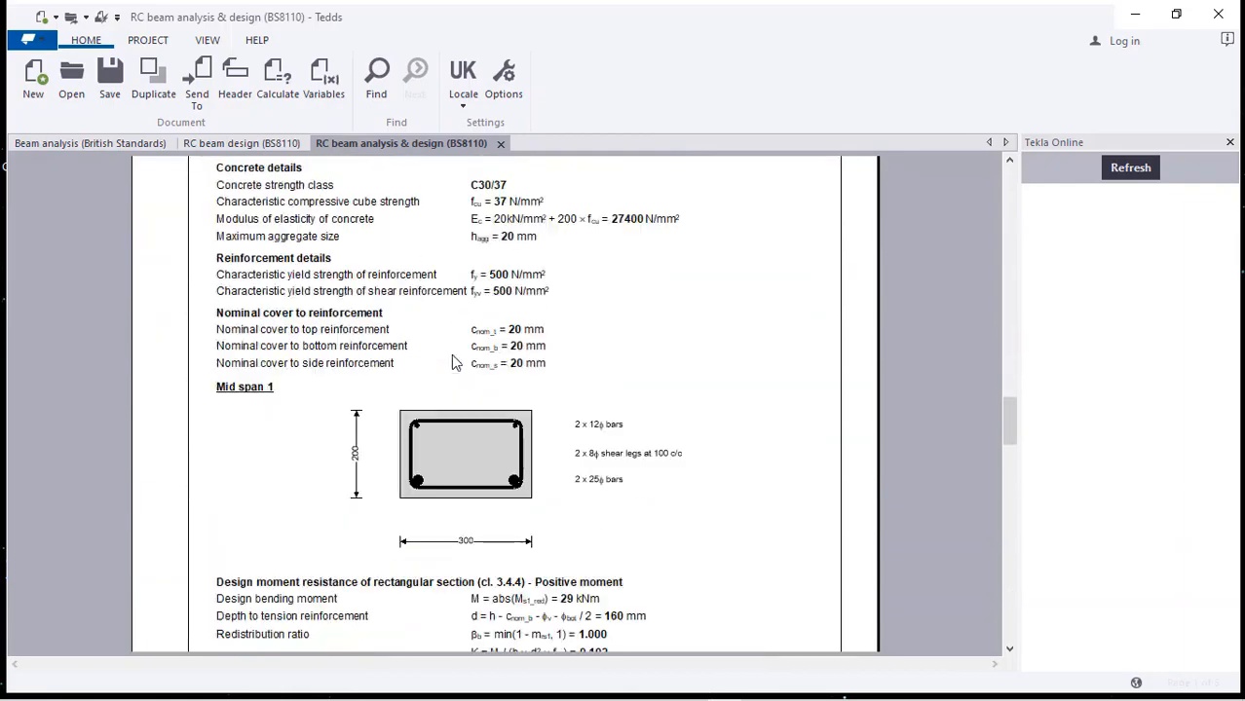
{"action": "scroll", "coordinate": [452, 358], "scroll_direction": "down", "scroll_amount": 8}
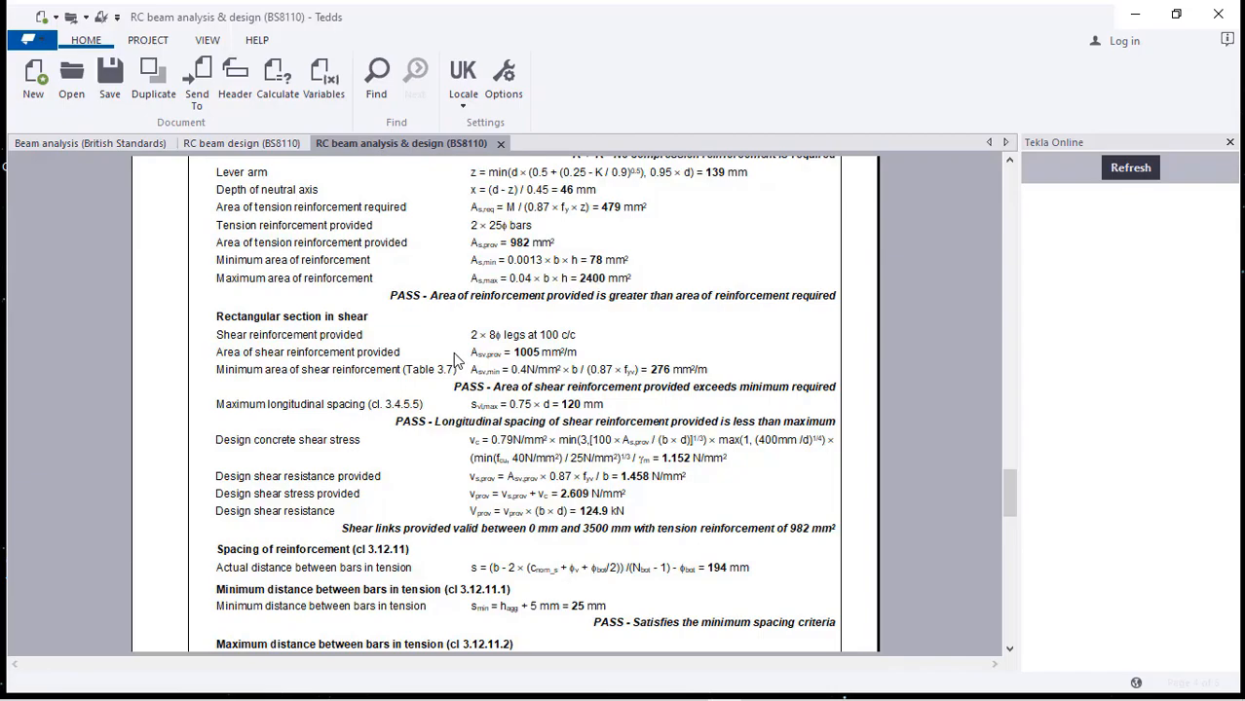
{"action": "scroll", "coordinate": [455, 359], "scroll_direction": "up", "scroll_amount": 20}
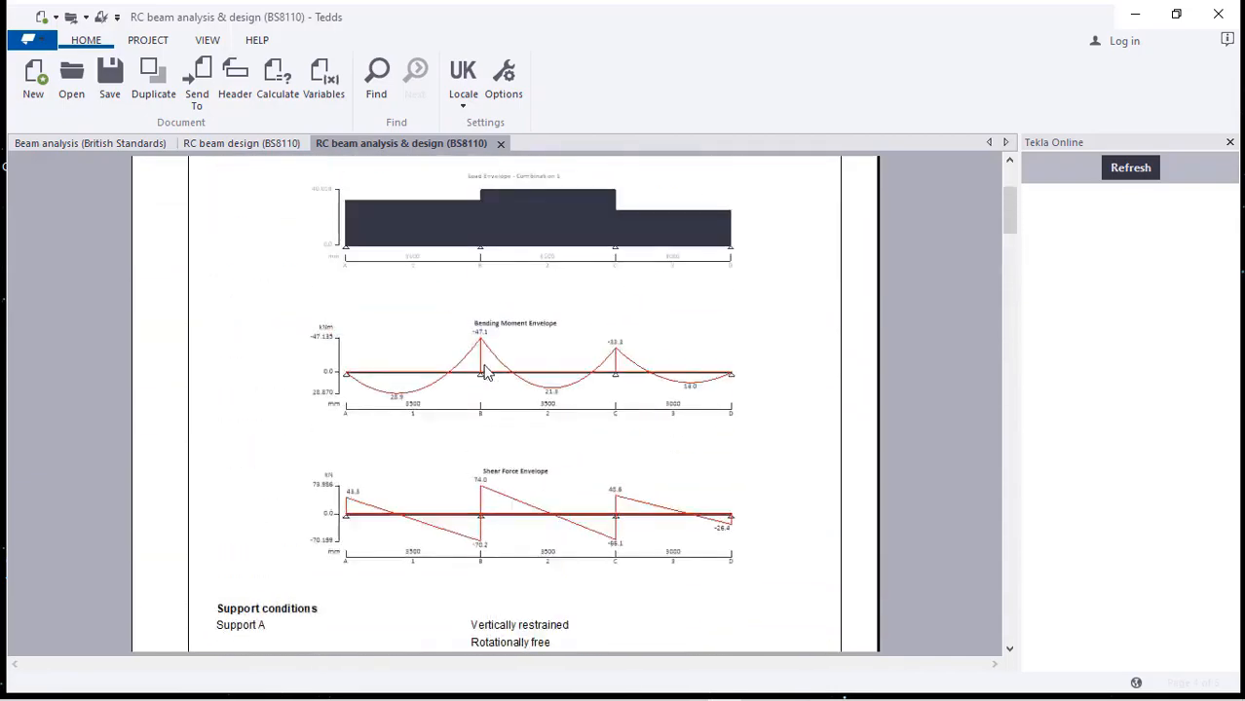
{"action": "scroll", "coordinate": [487, 371], "scroll_direction": "up", "scroll_amount": 3}
{"action": "scroll", "coordinate": [496, 356], "scroll_direction": "down", "scroll_amount": 6}
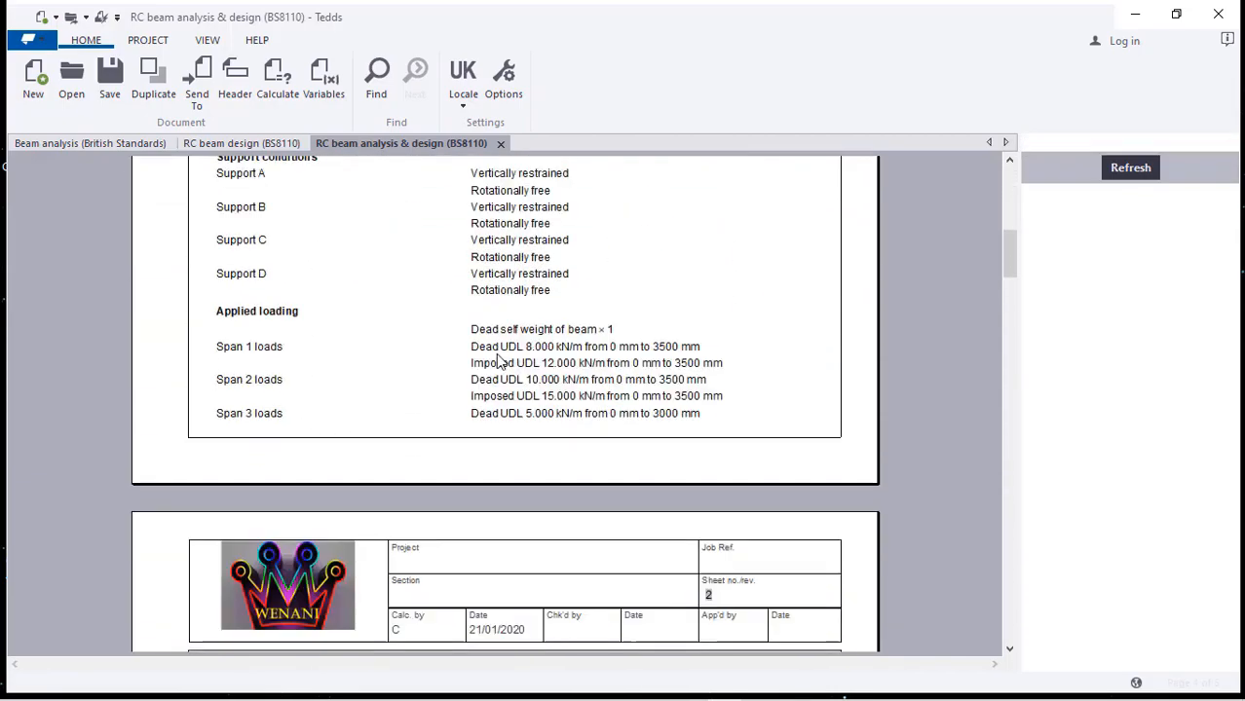
{"action": "scroll", "coordinate": [497, 366], "scroll_direction": "down", "scroll_amount": 20}
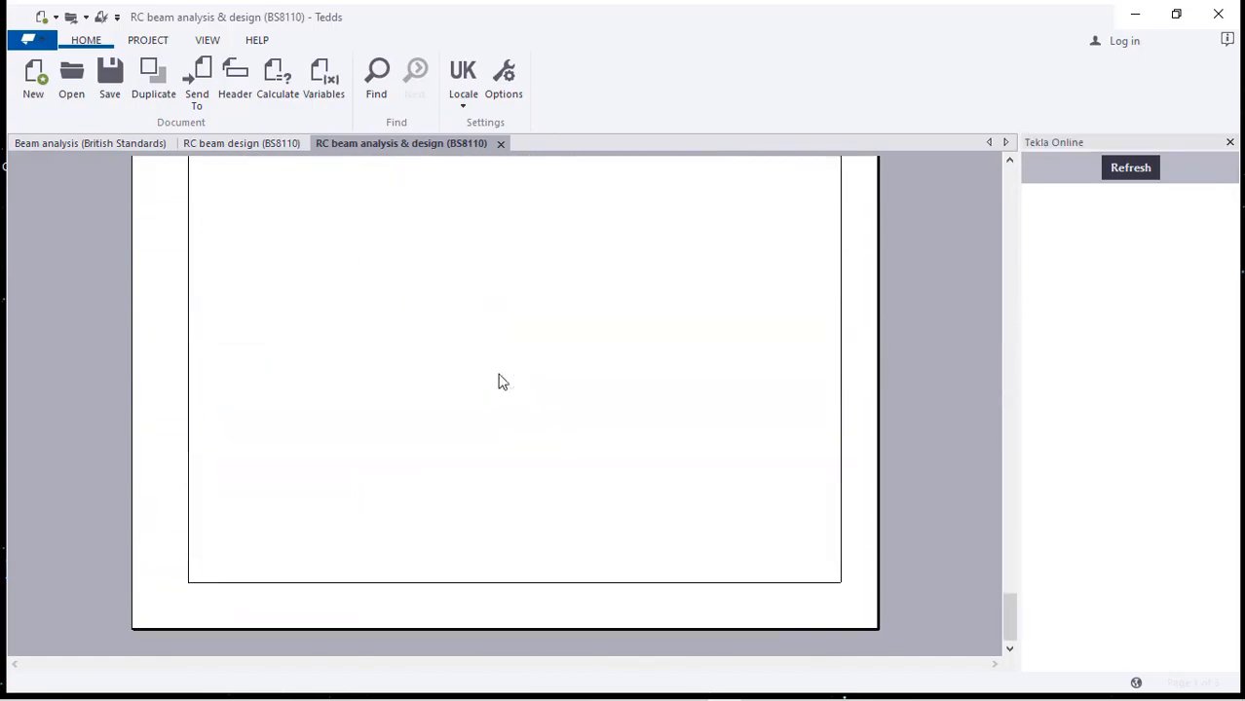